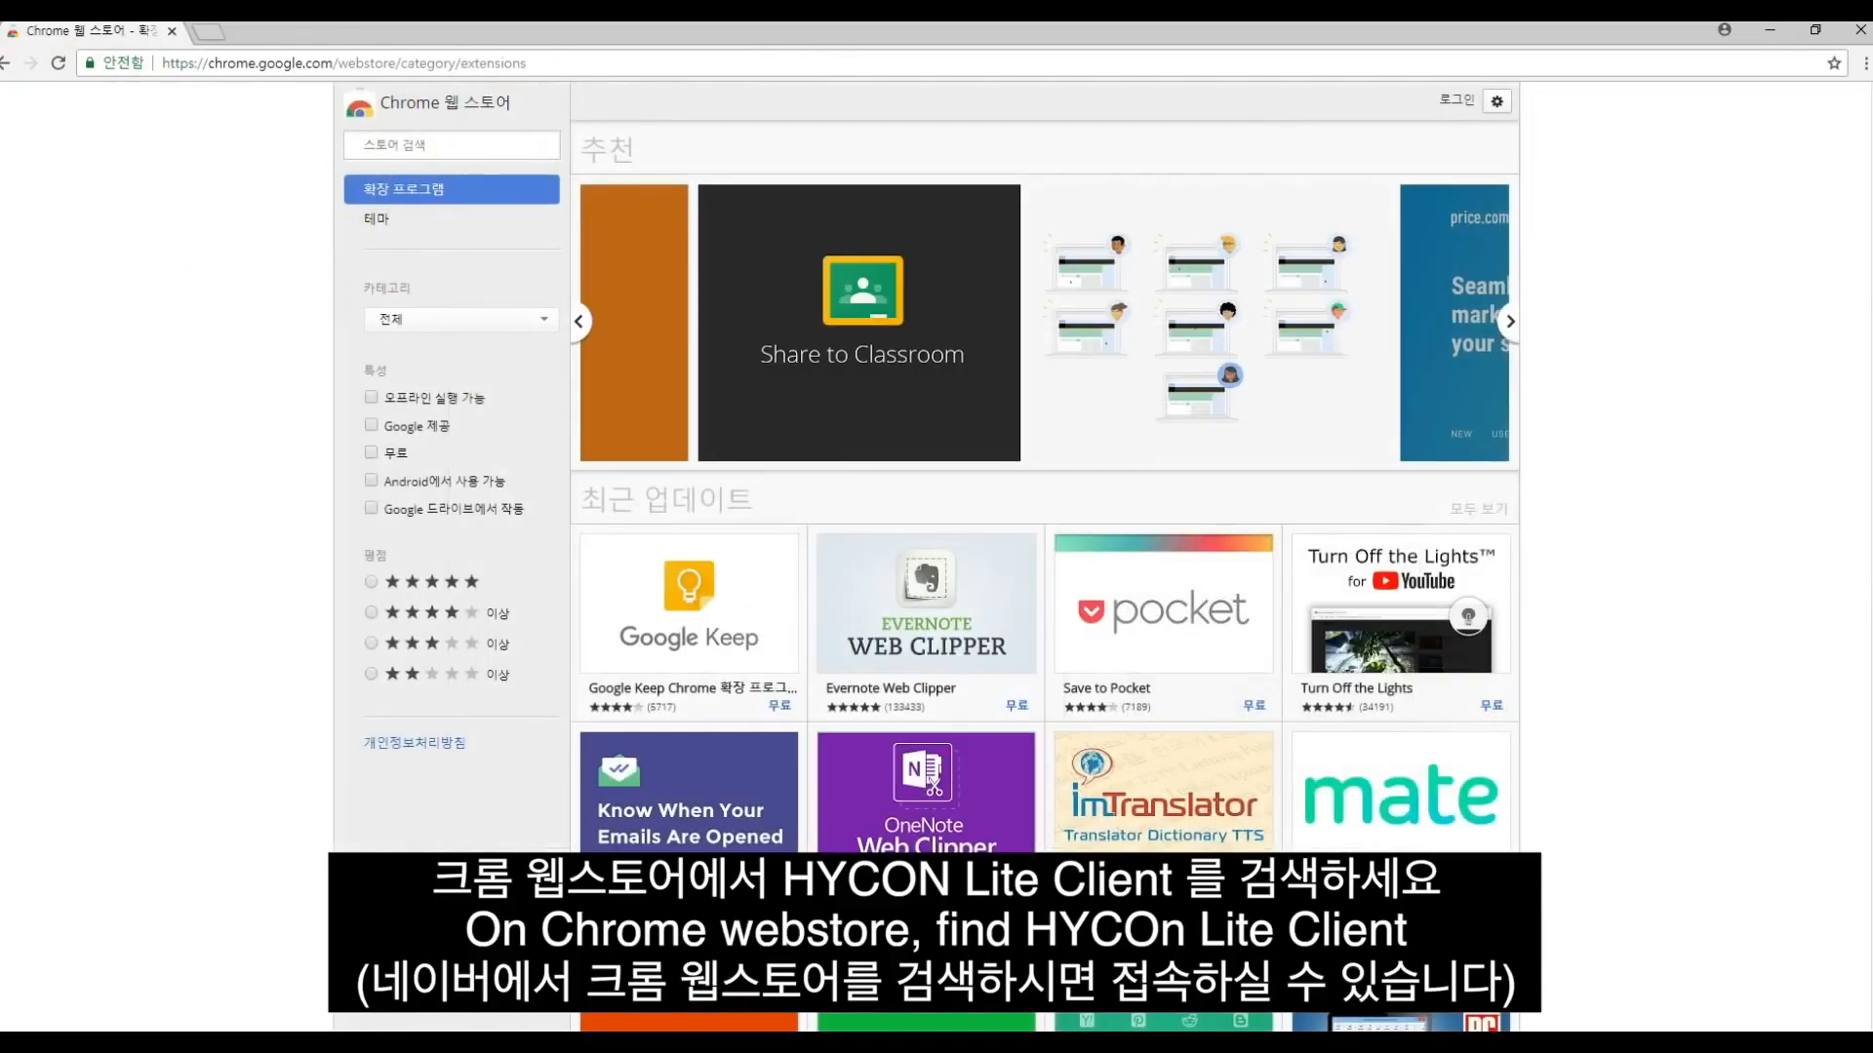
Open the Hycon Lite Client listing in the Chrome Web Store to view its details
click(8, 62)
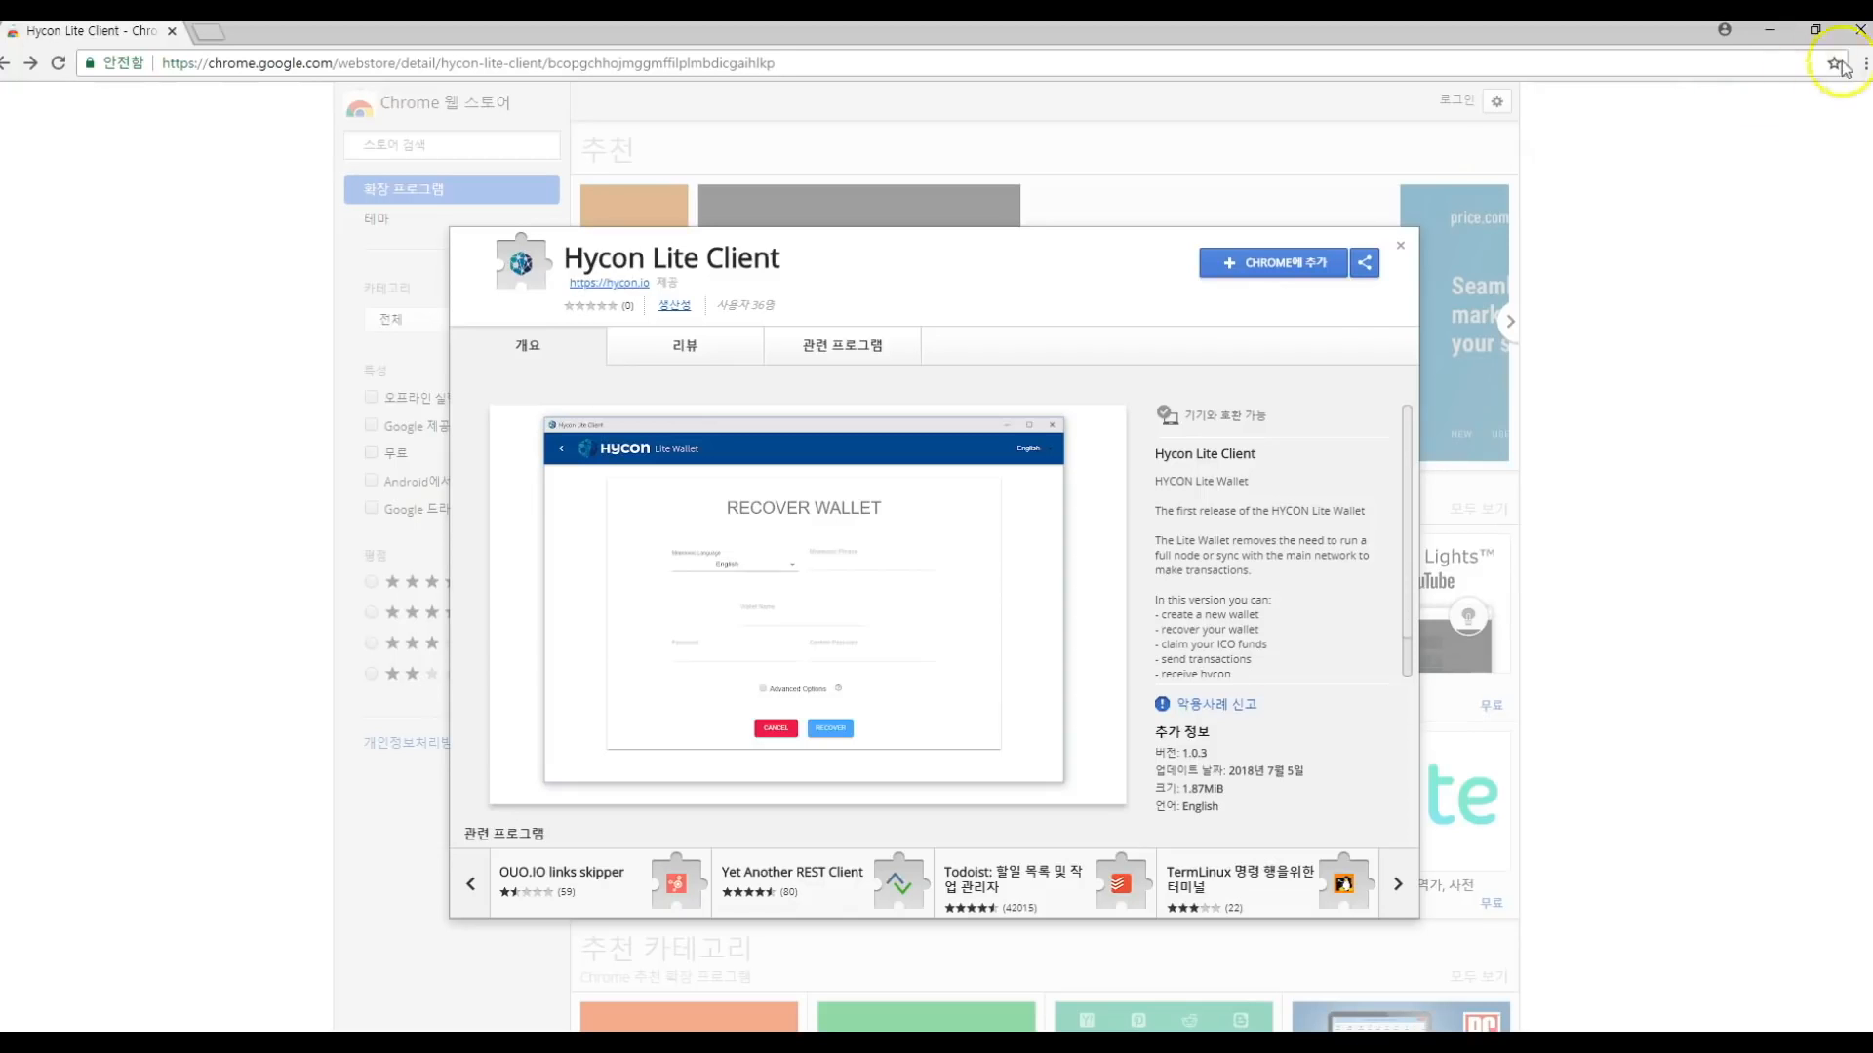
Add Hycon Lite Client to Chrome, dismiss the notice and details, and launch it from the toolbar
click(1271, 275)
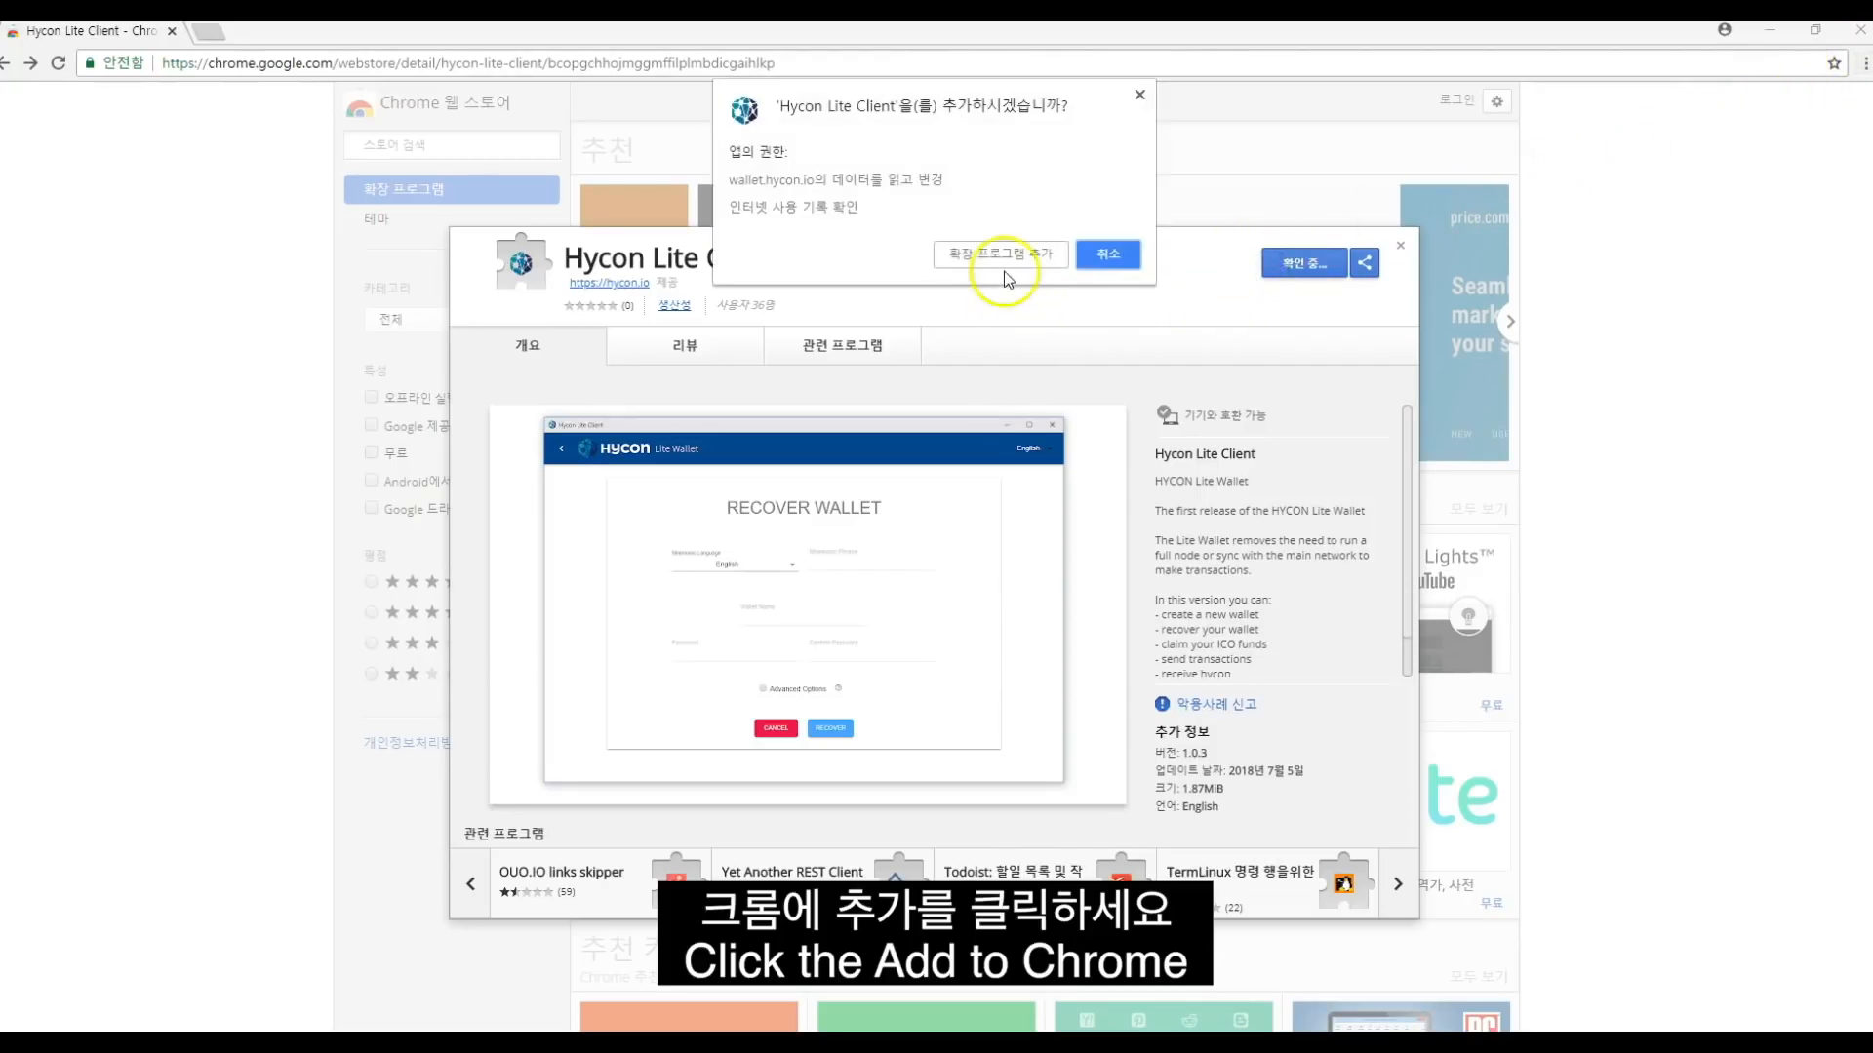
click(1004, 260)
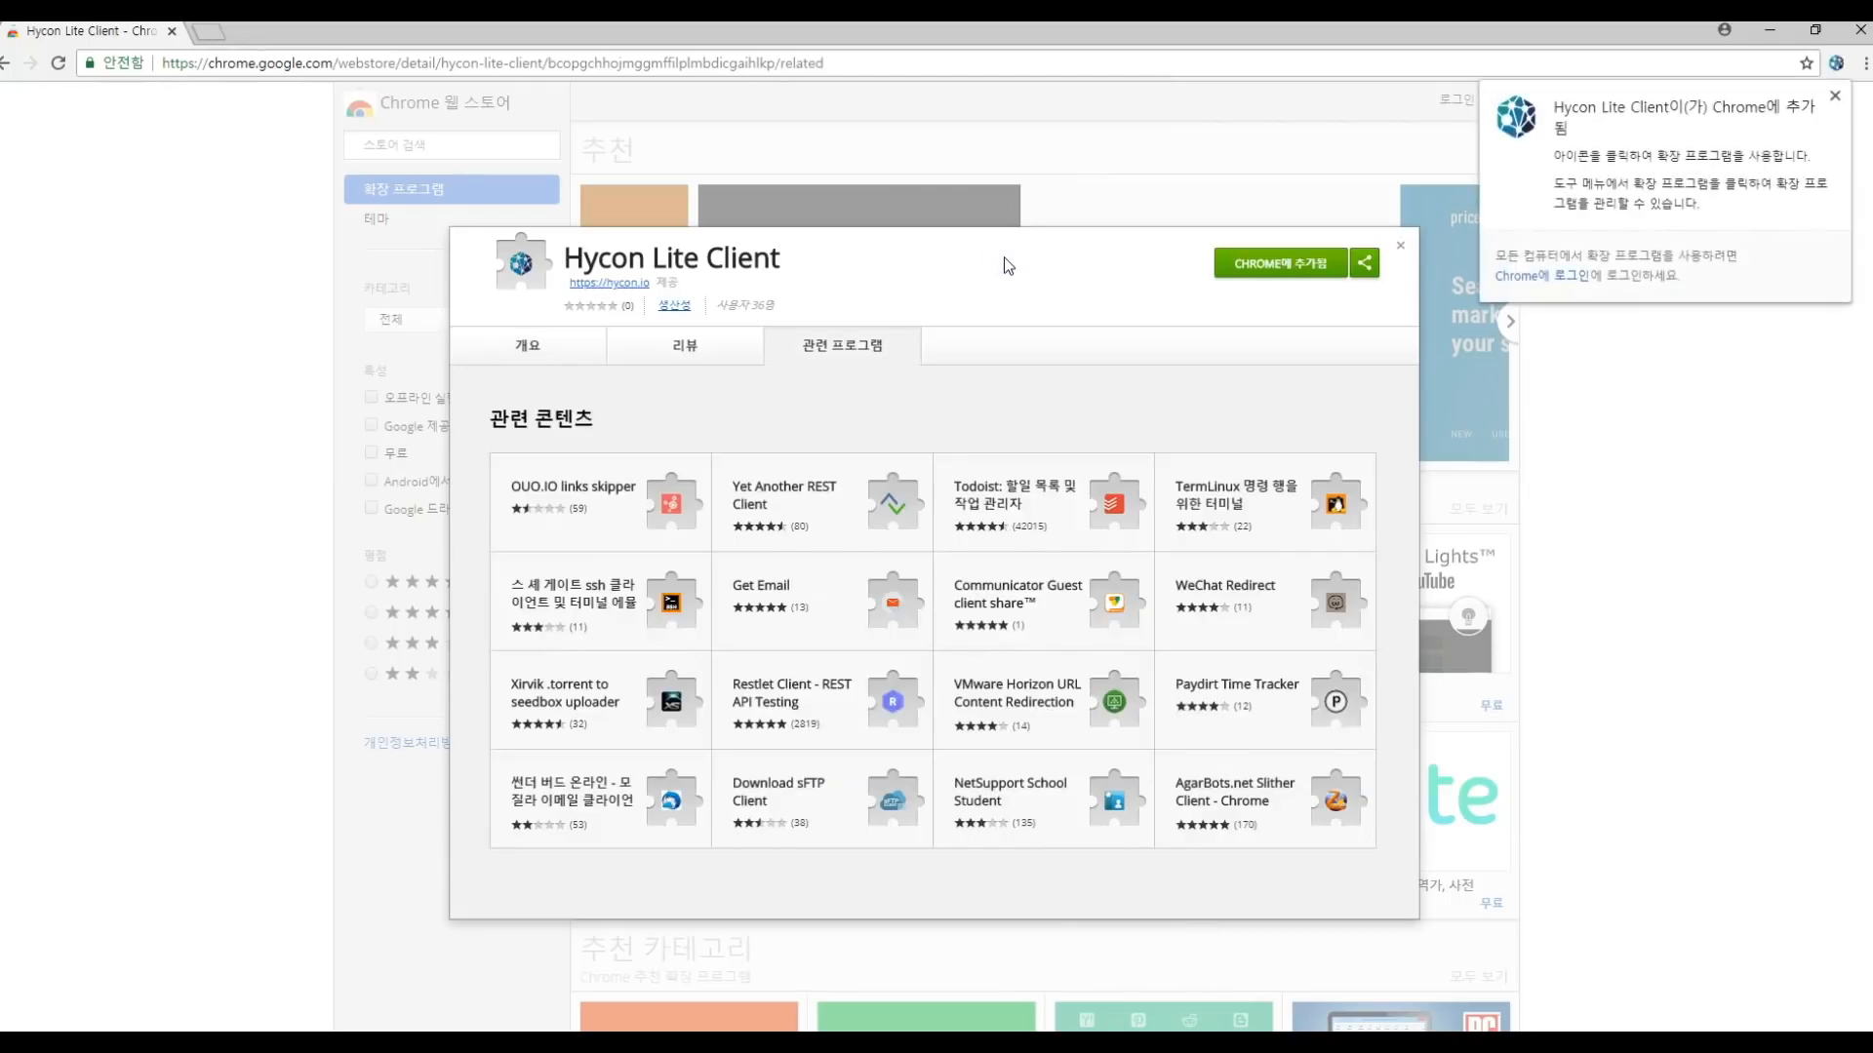
click(1836, 98)
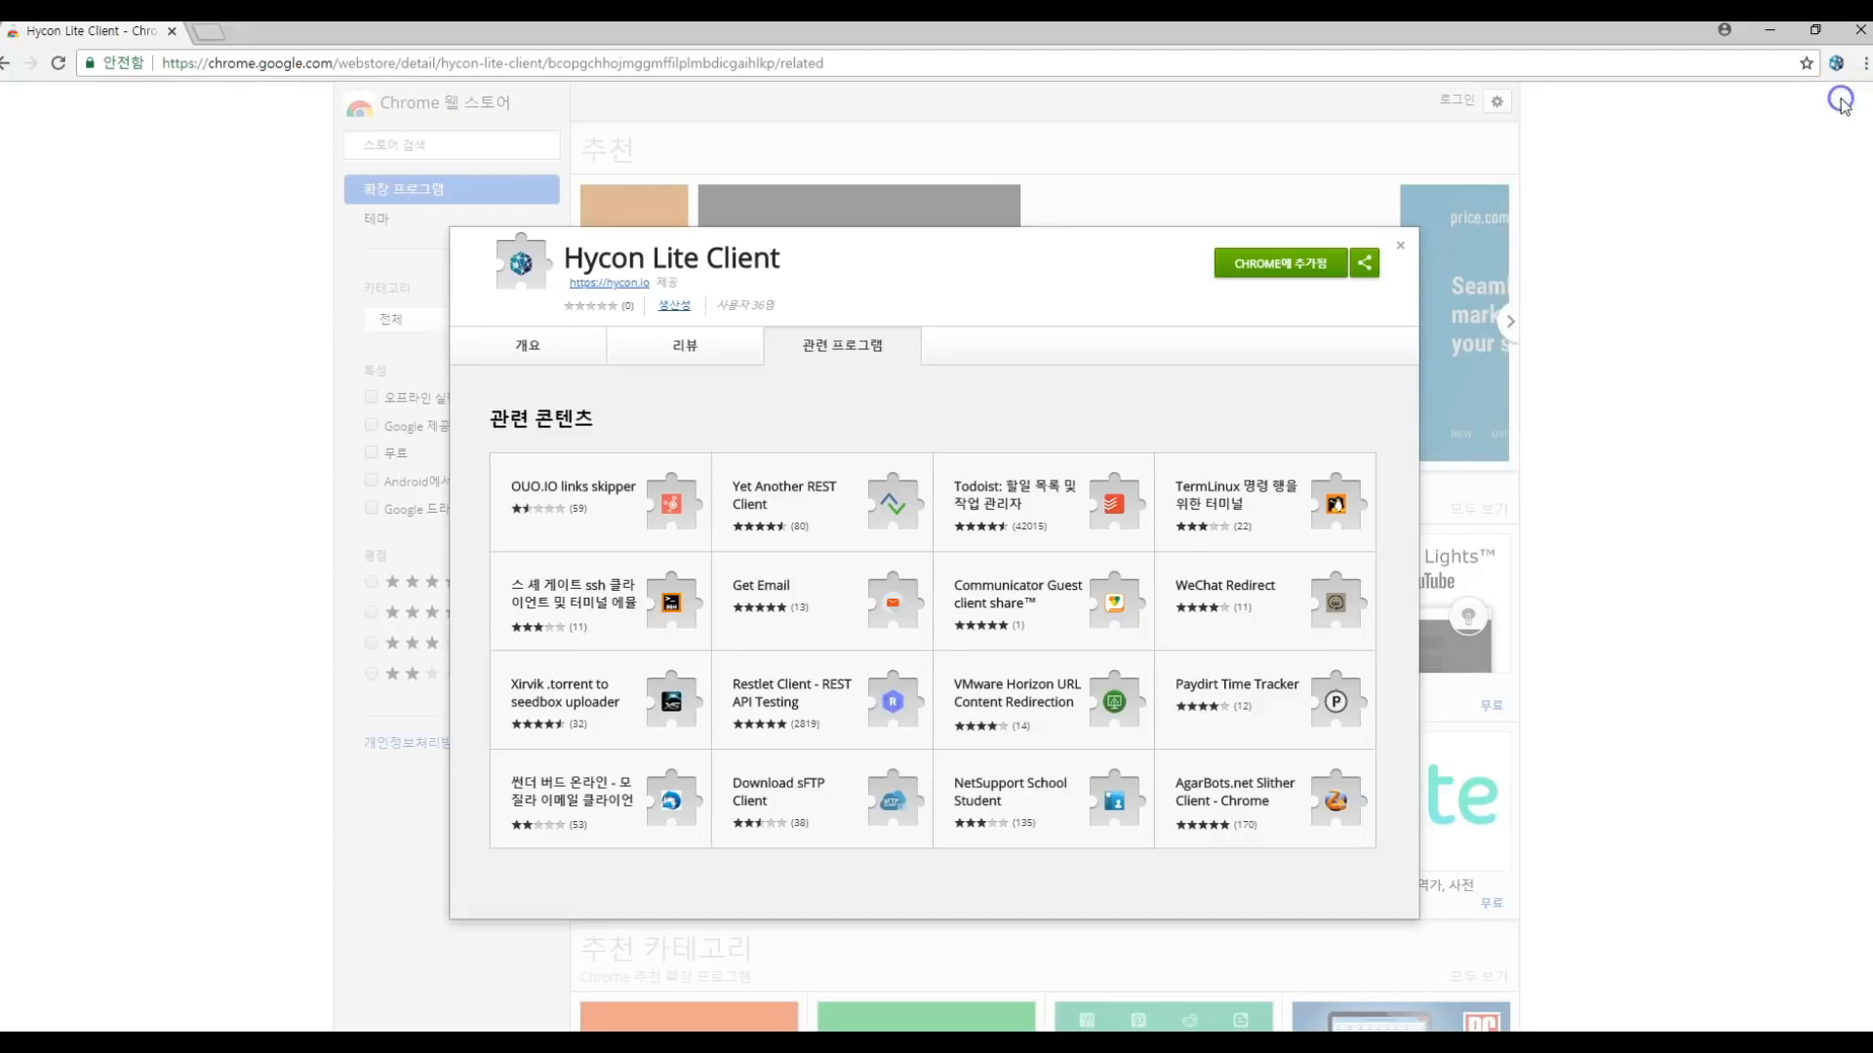
click(1401, 244)
click(1843, 64)
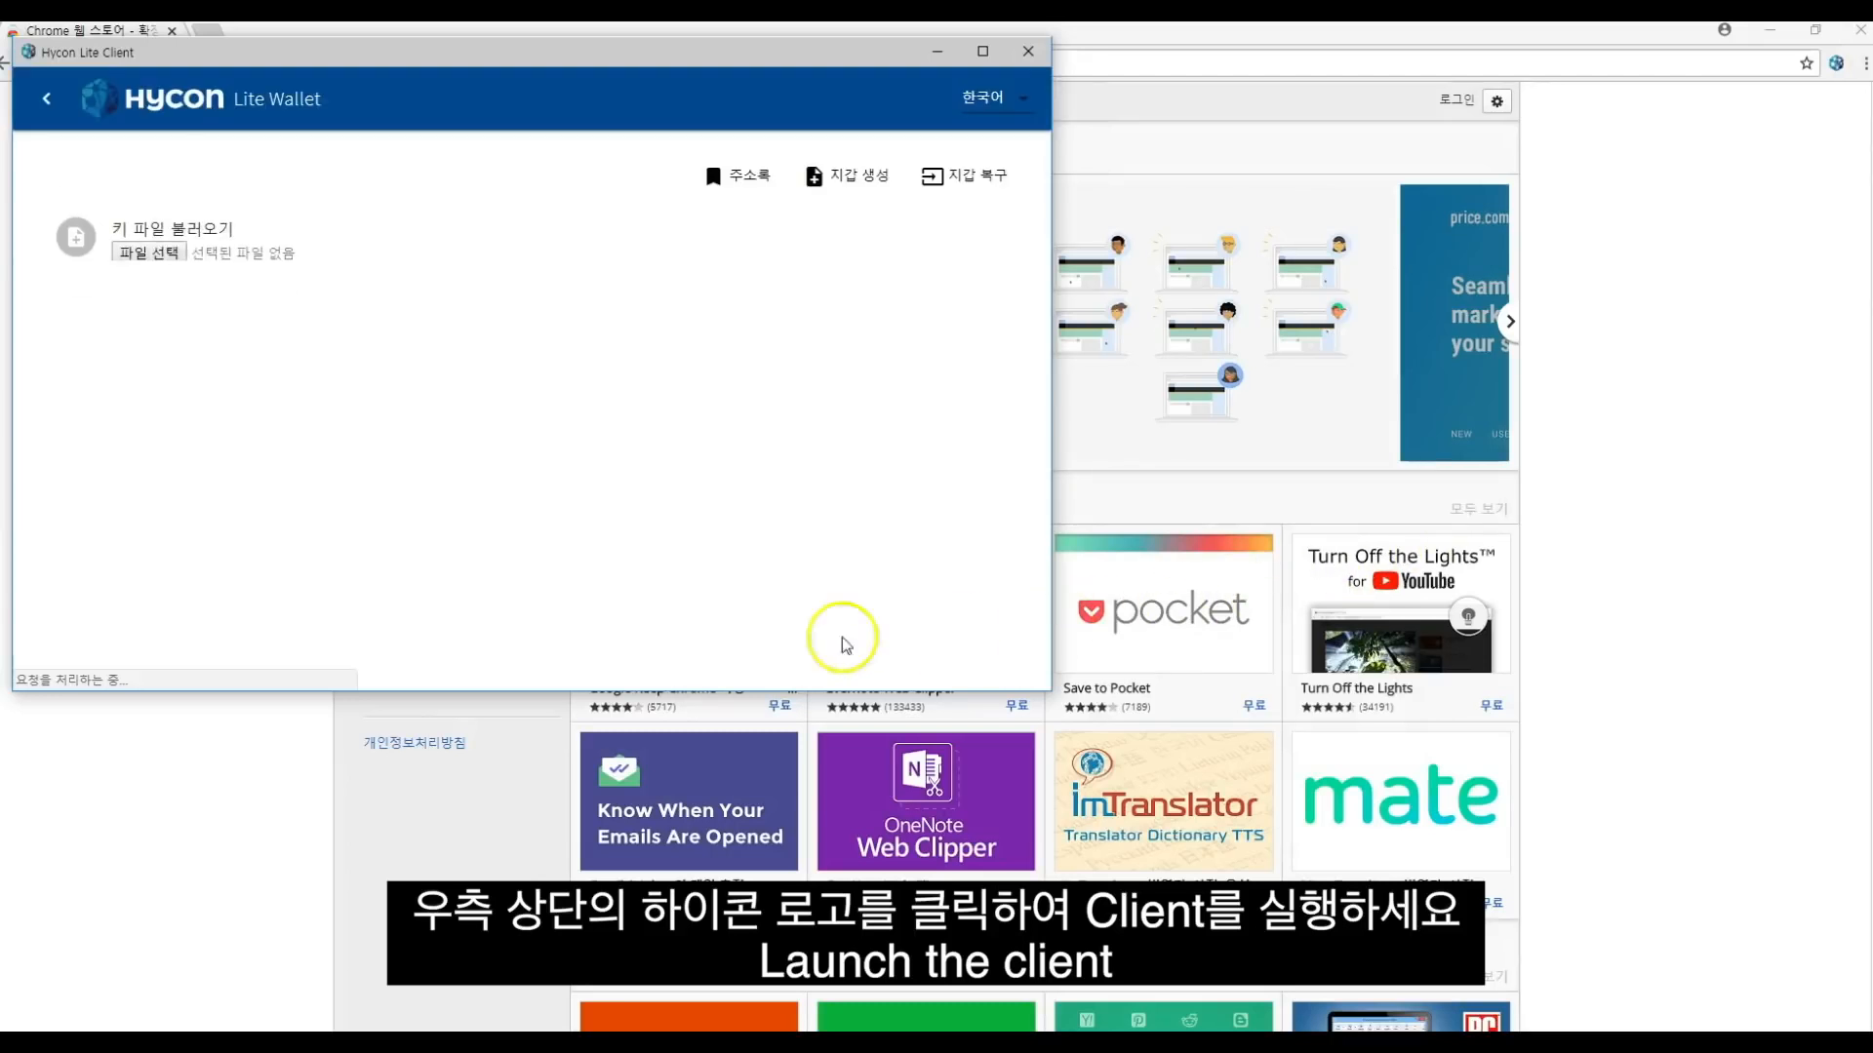
Centre the wallet window and switch the interface to English, then back to 한국어
drag(611, 55, 990, 144)
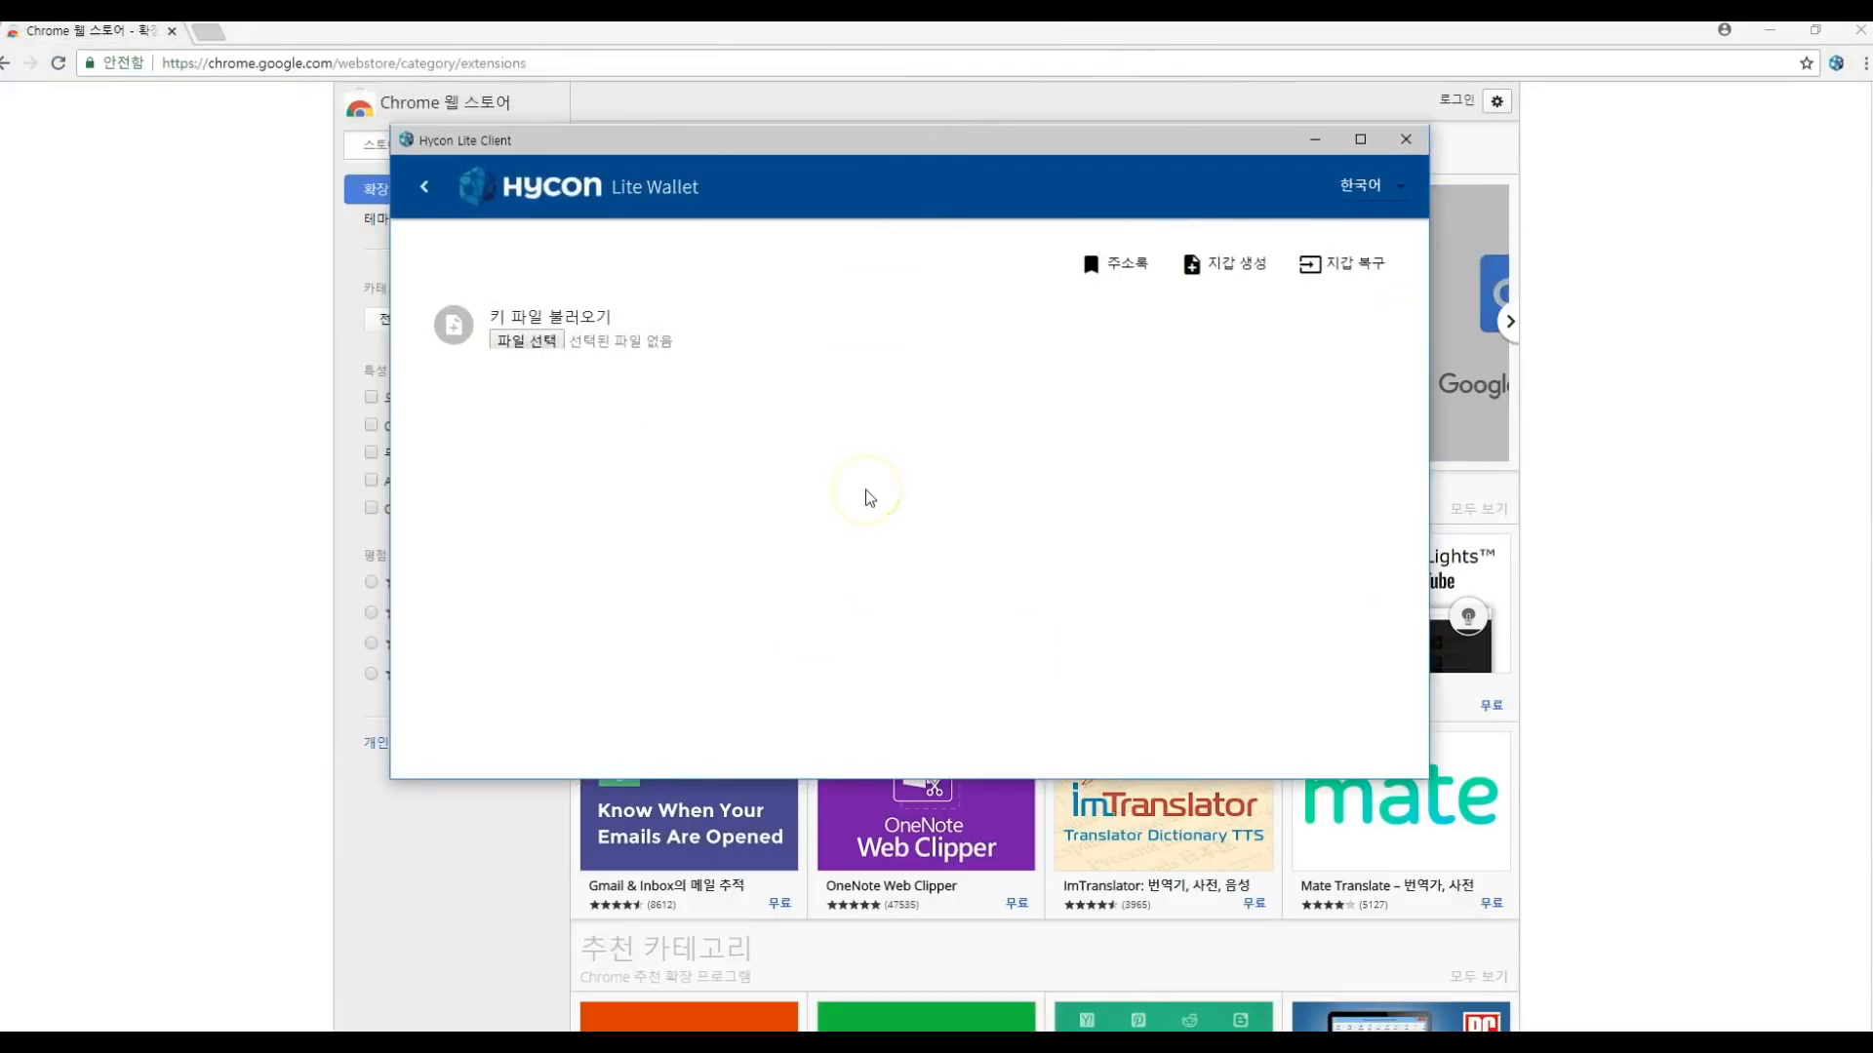
click(1385, 186)
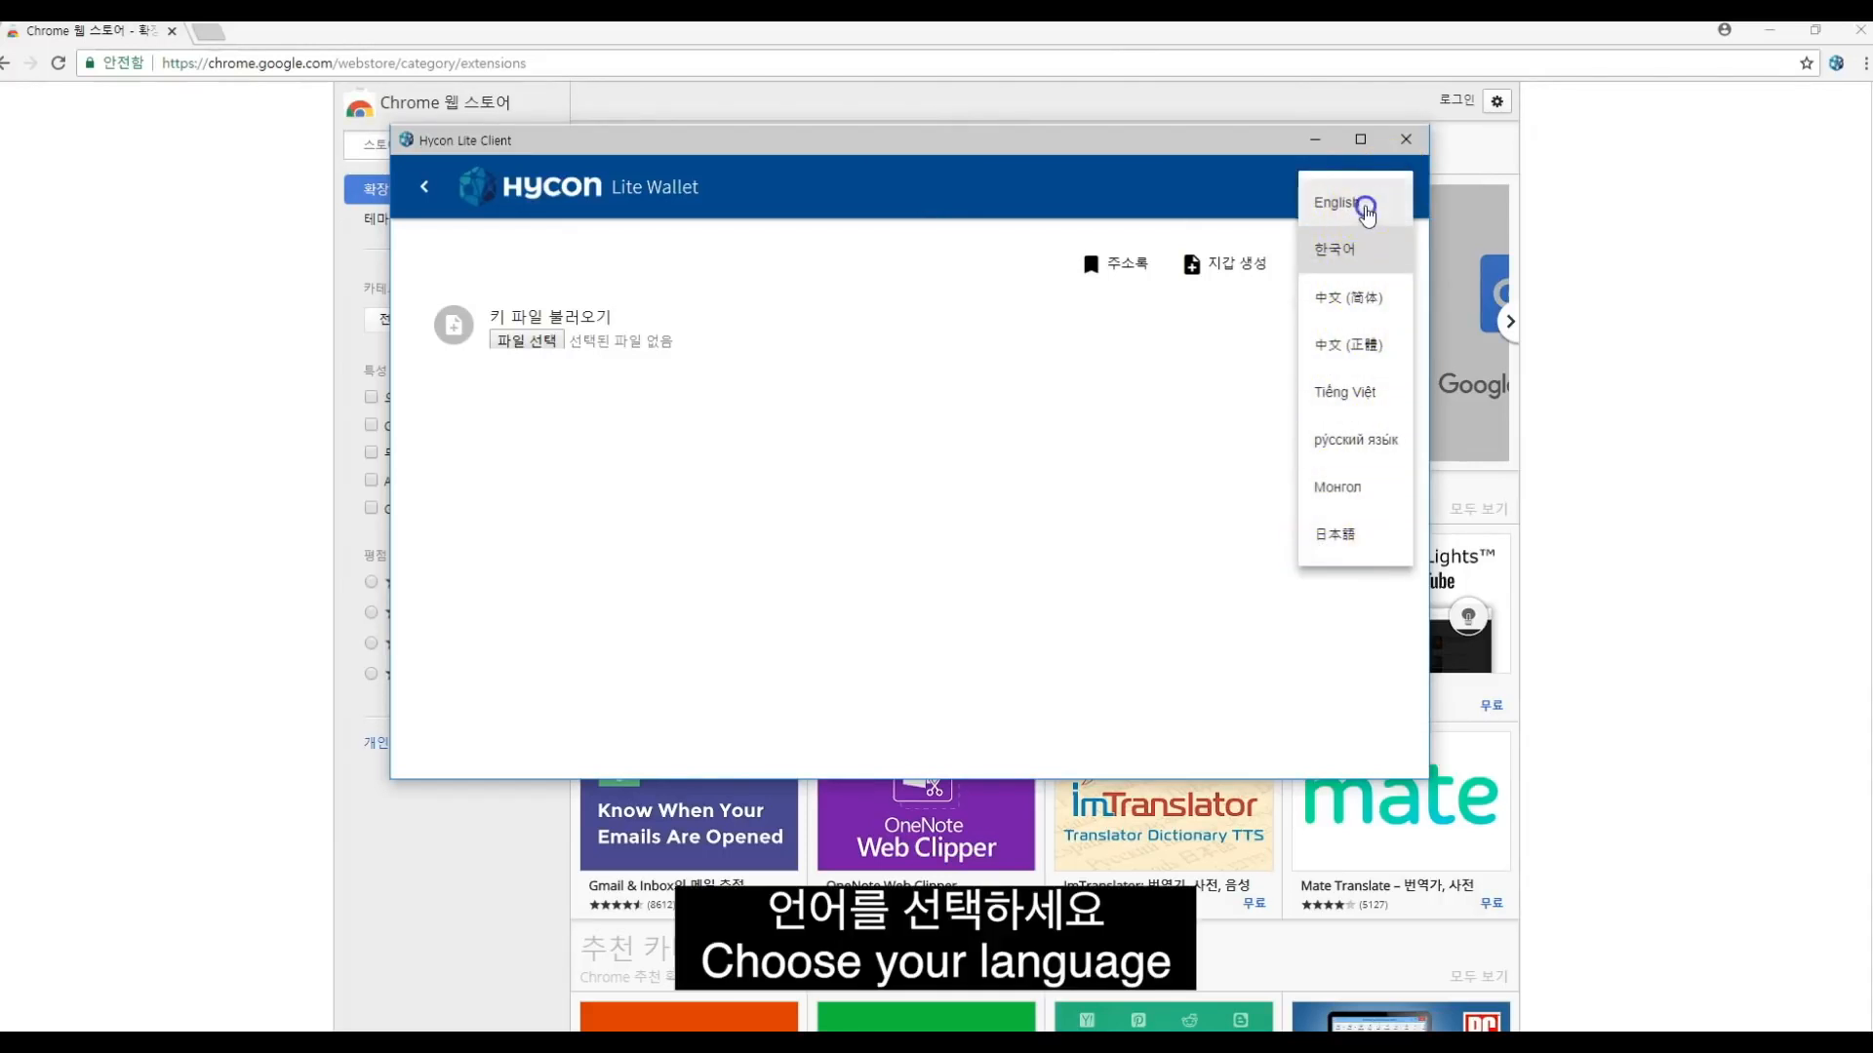
click(1367, 210)
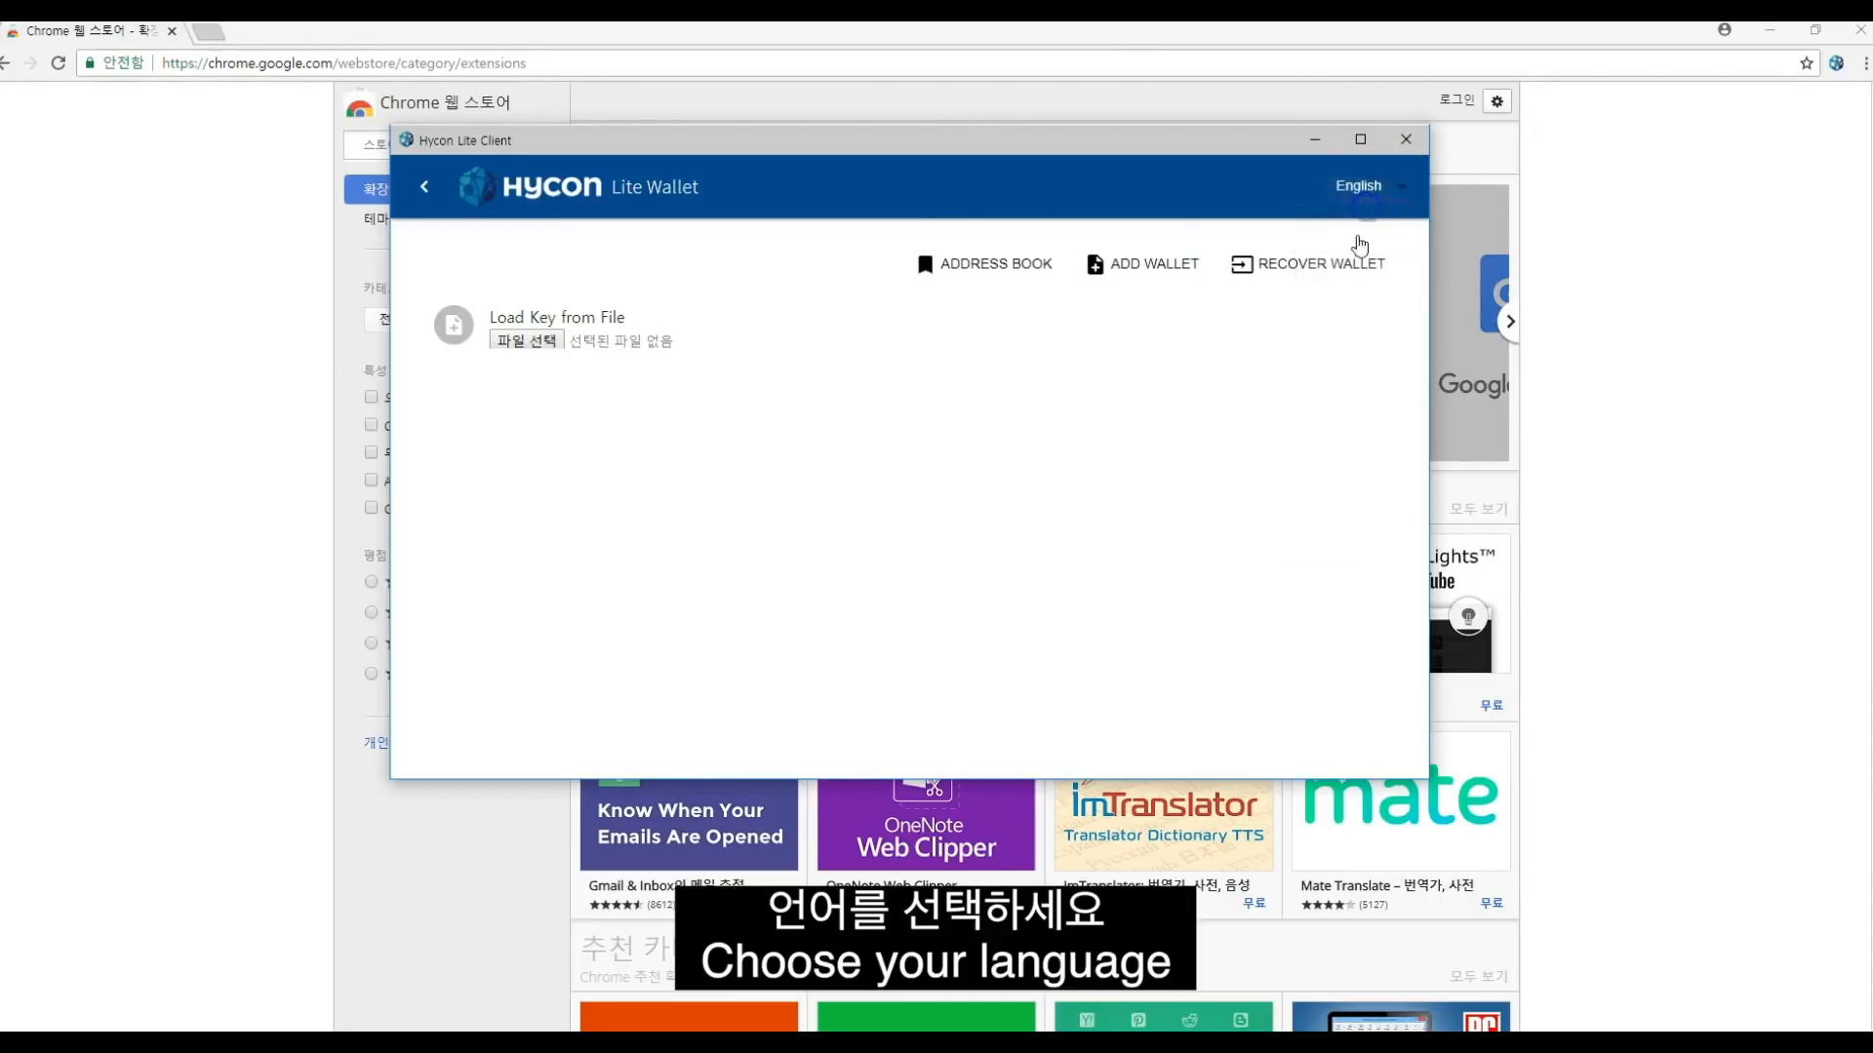
click(1372, 185)
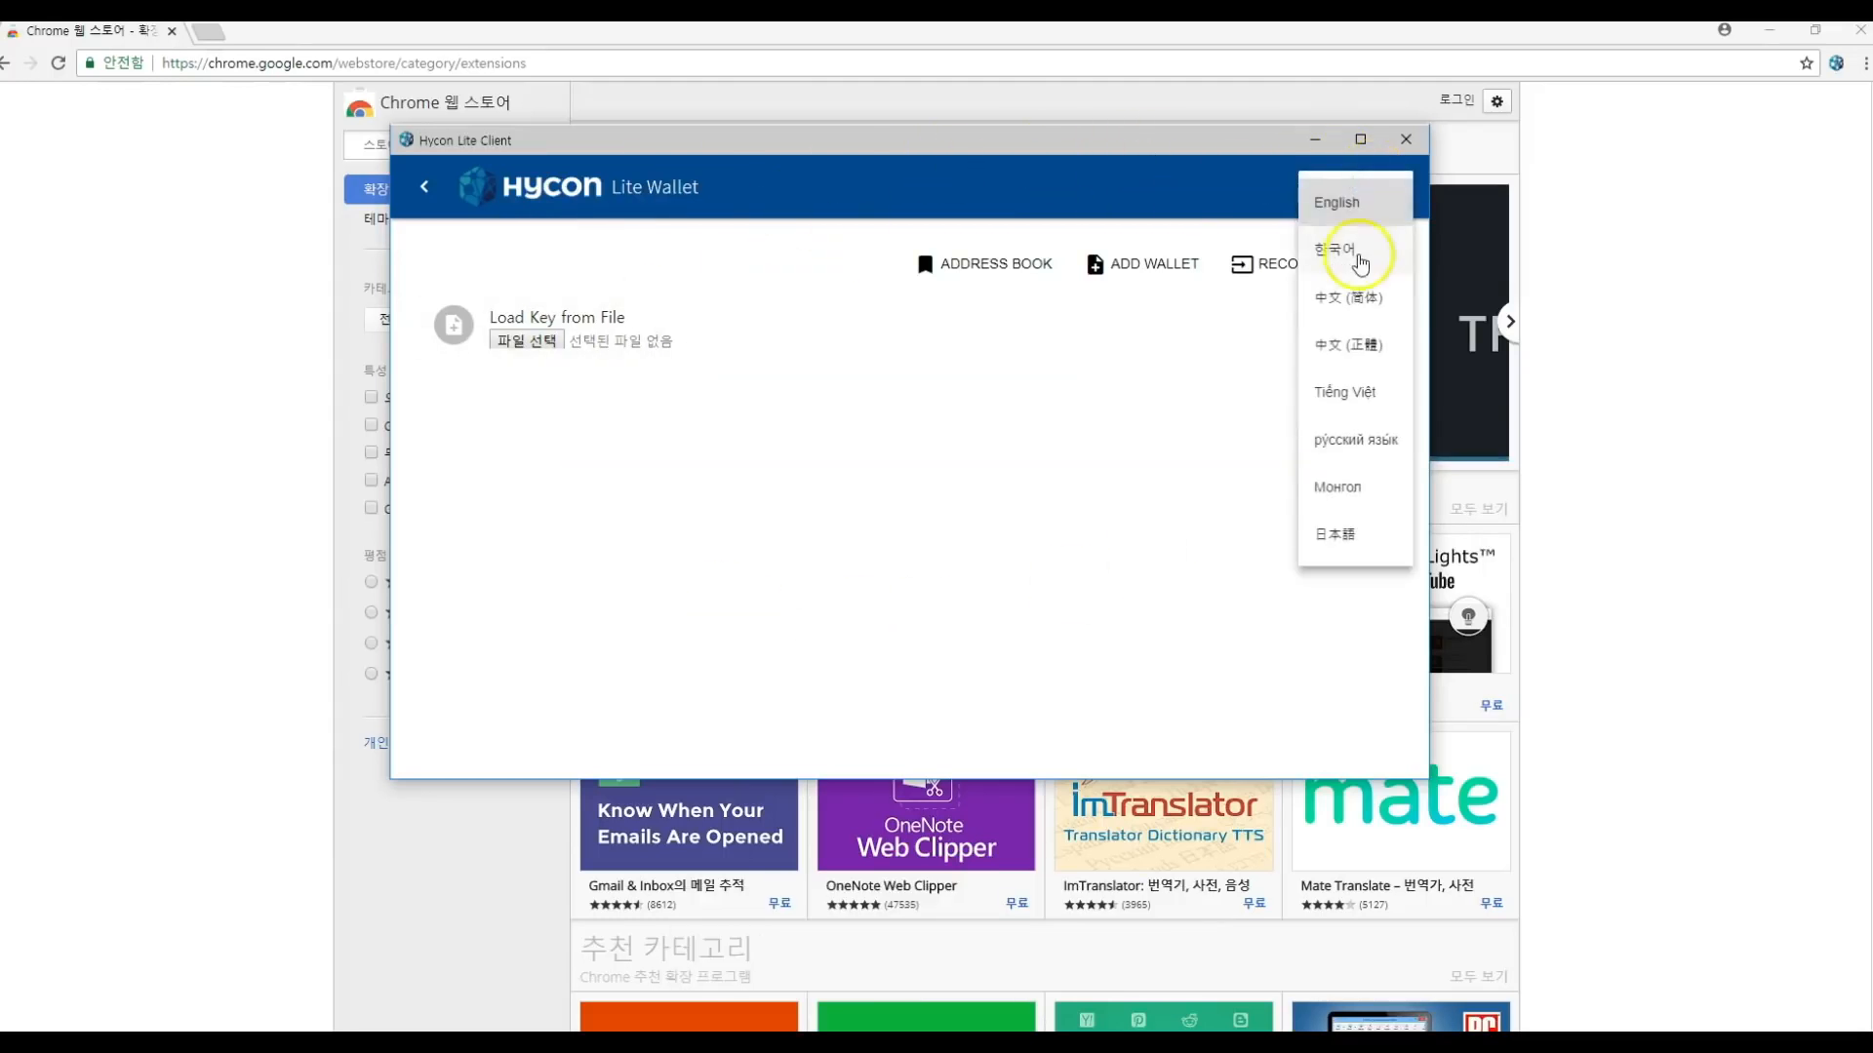
click(1351, 249)
Open the address book, start a contact with a throwaway name, then close it unsaved
click(1117, 265)
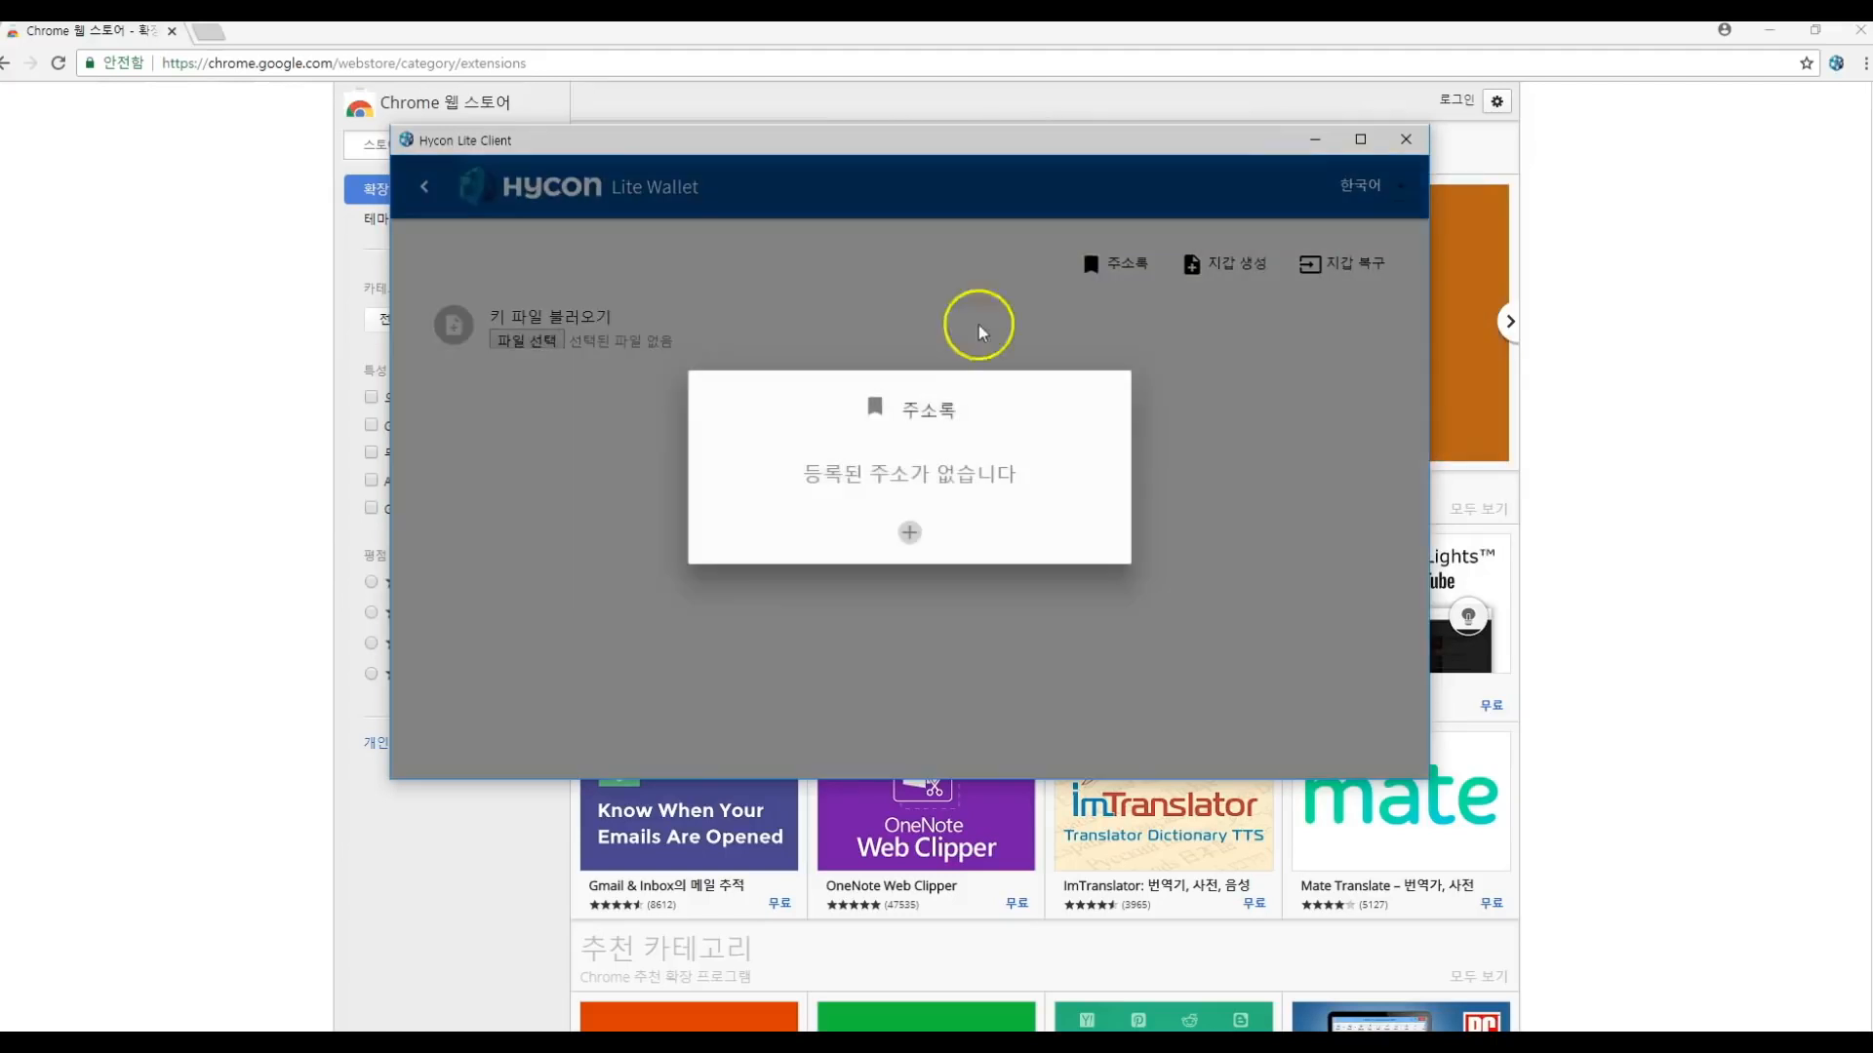
click(909, 527)
click(790, 524)
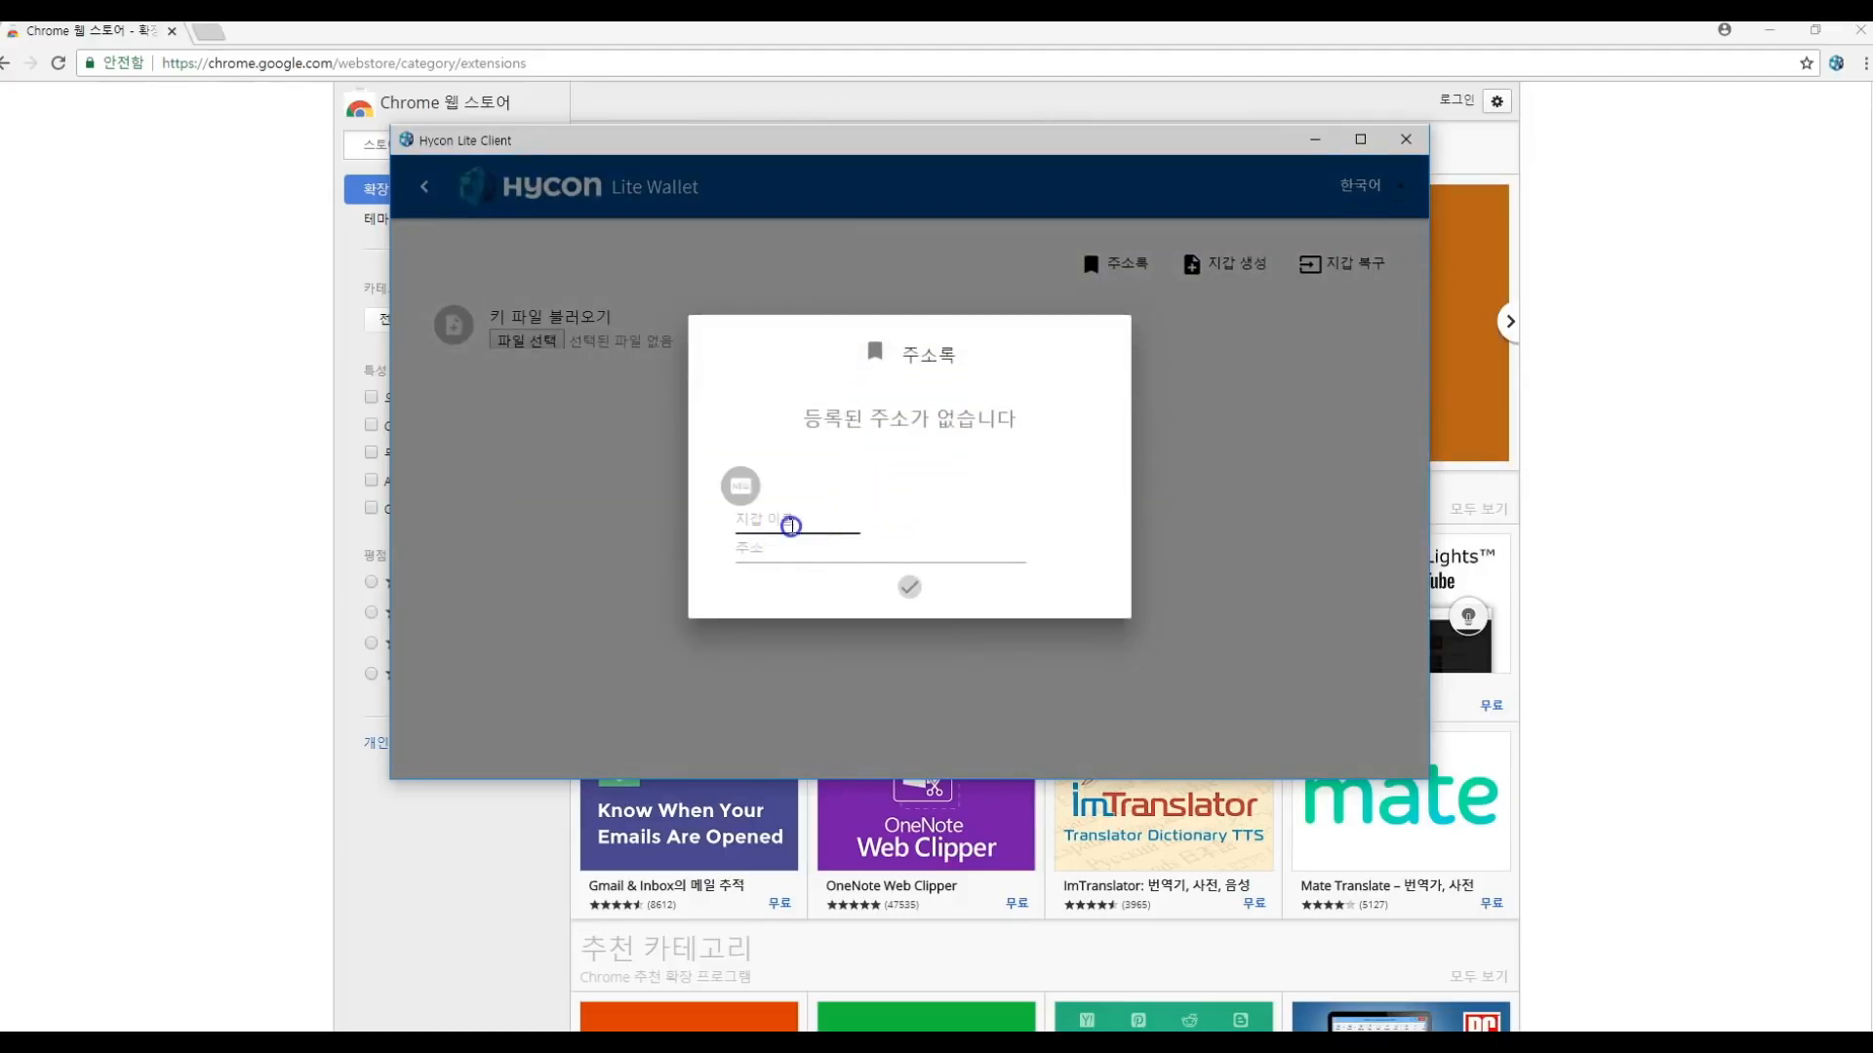
text(가)
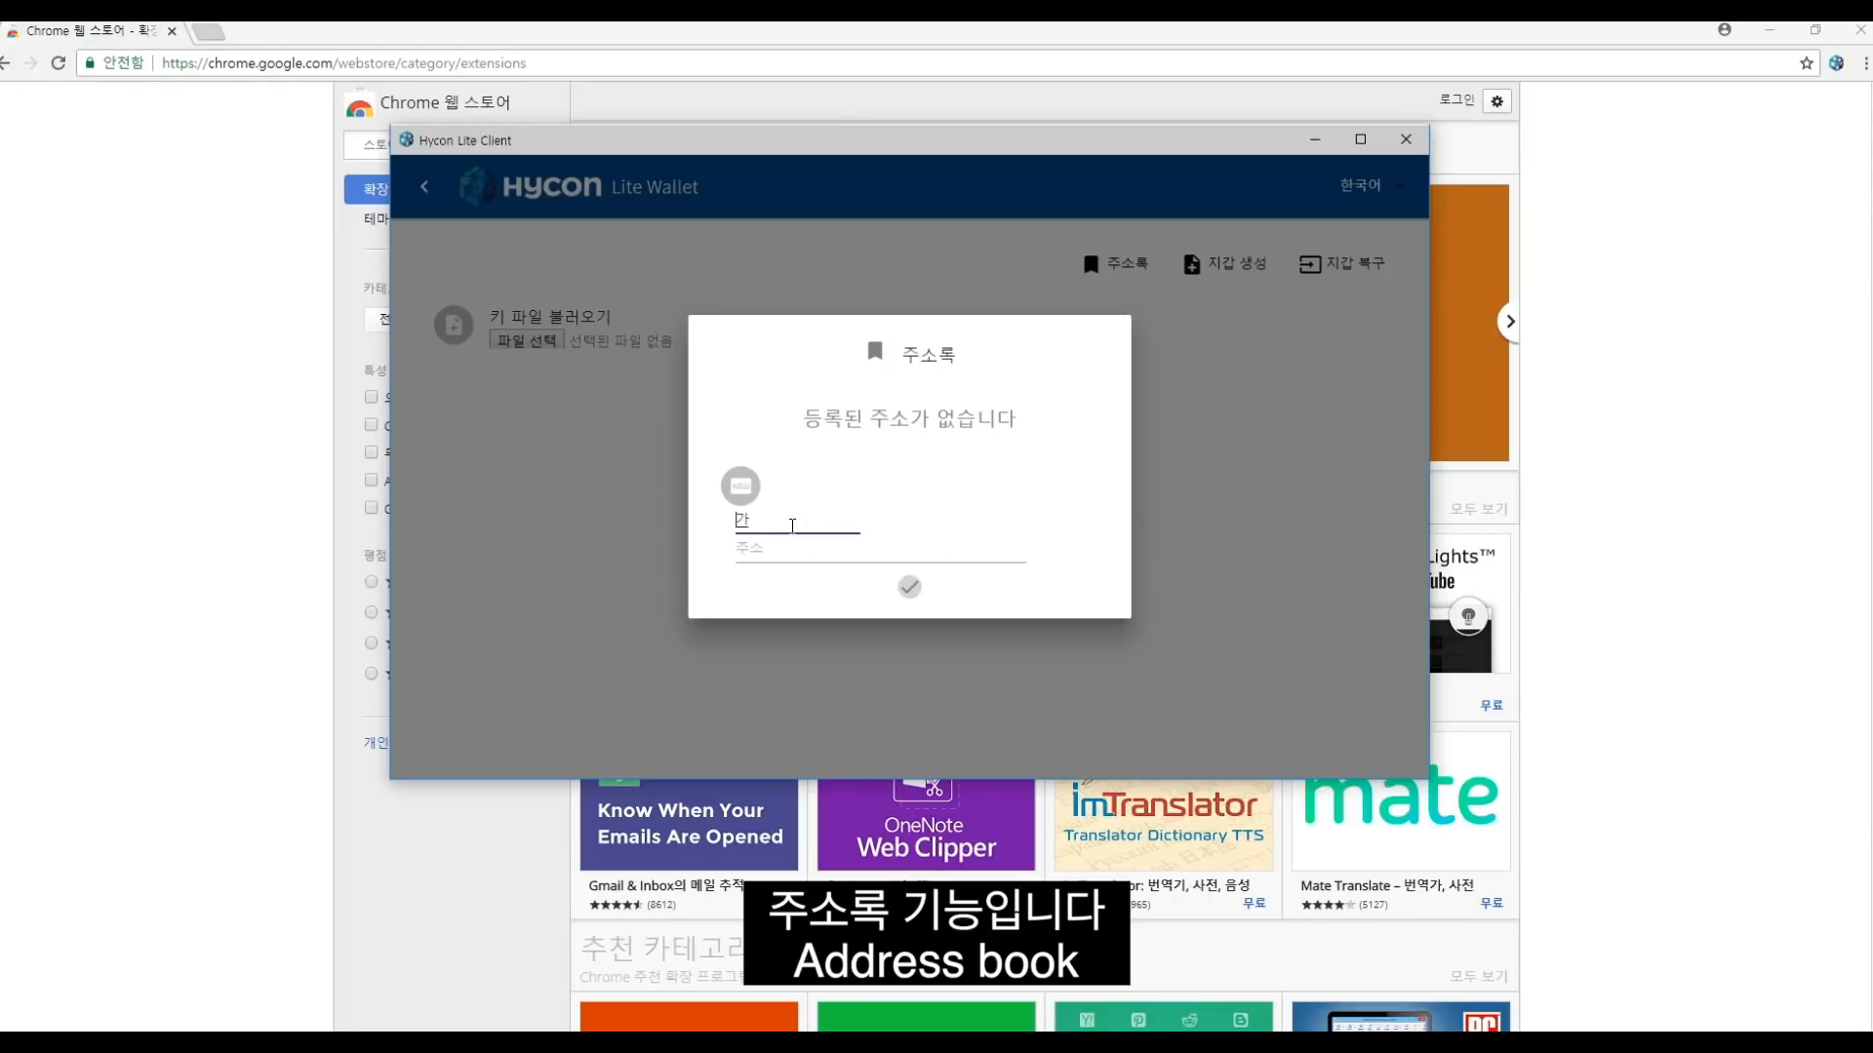
key(BackSpace)
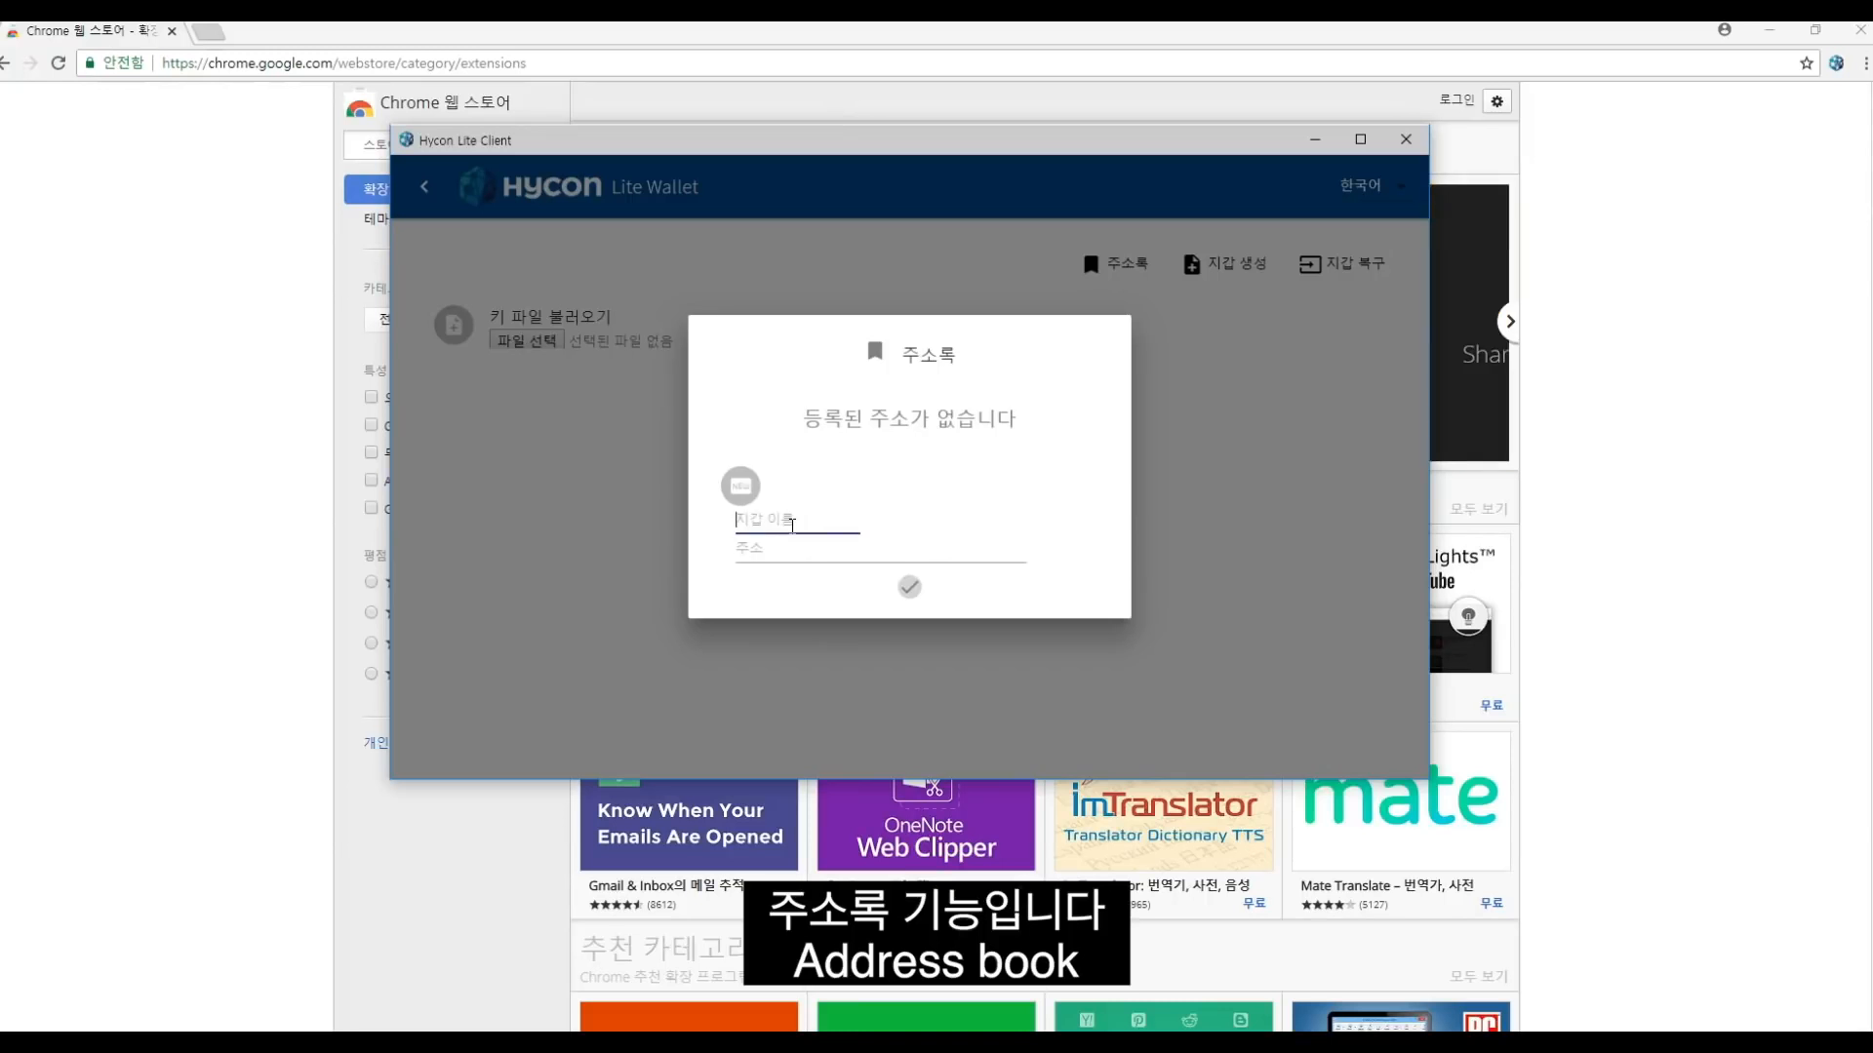
click(1254, 543)
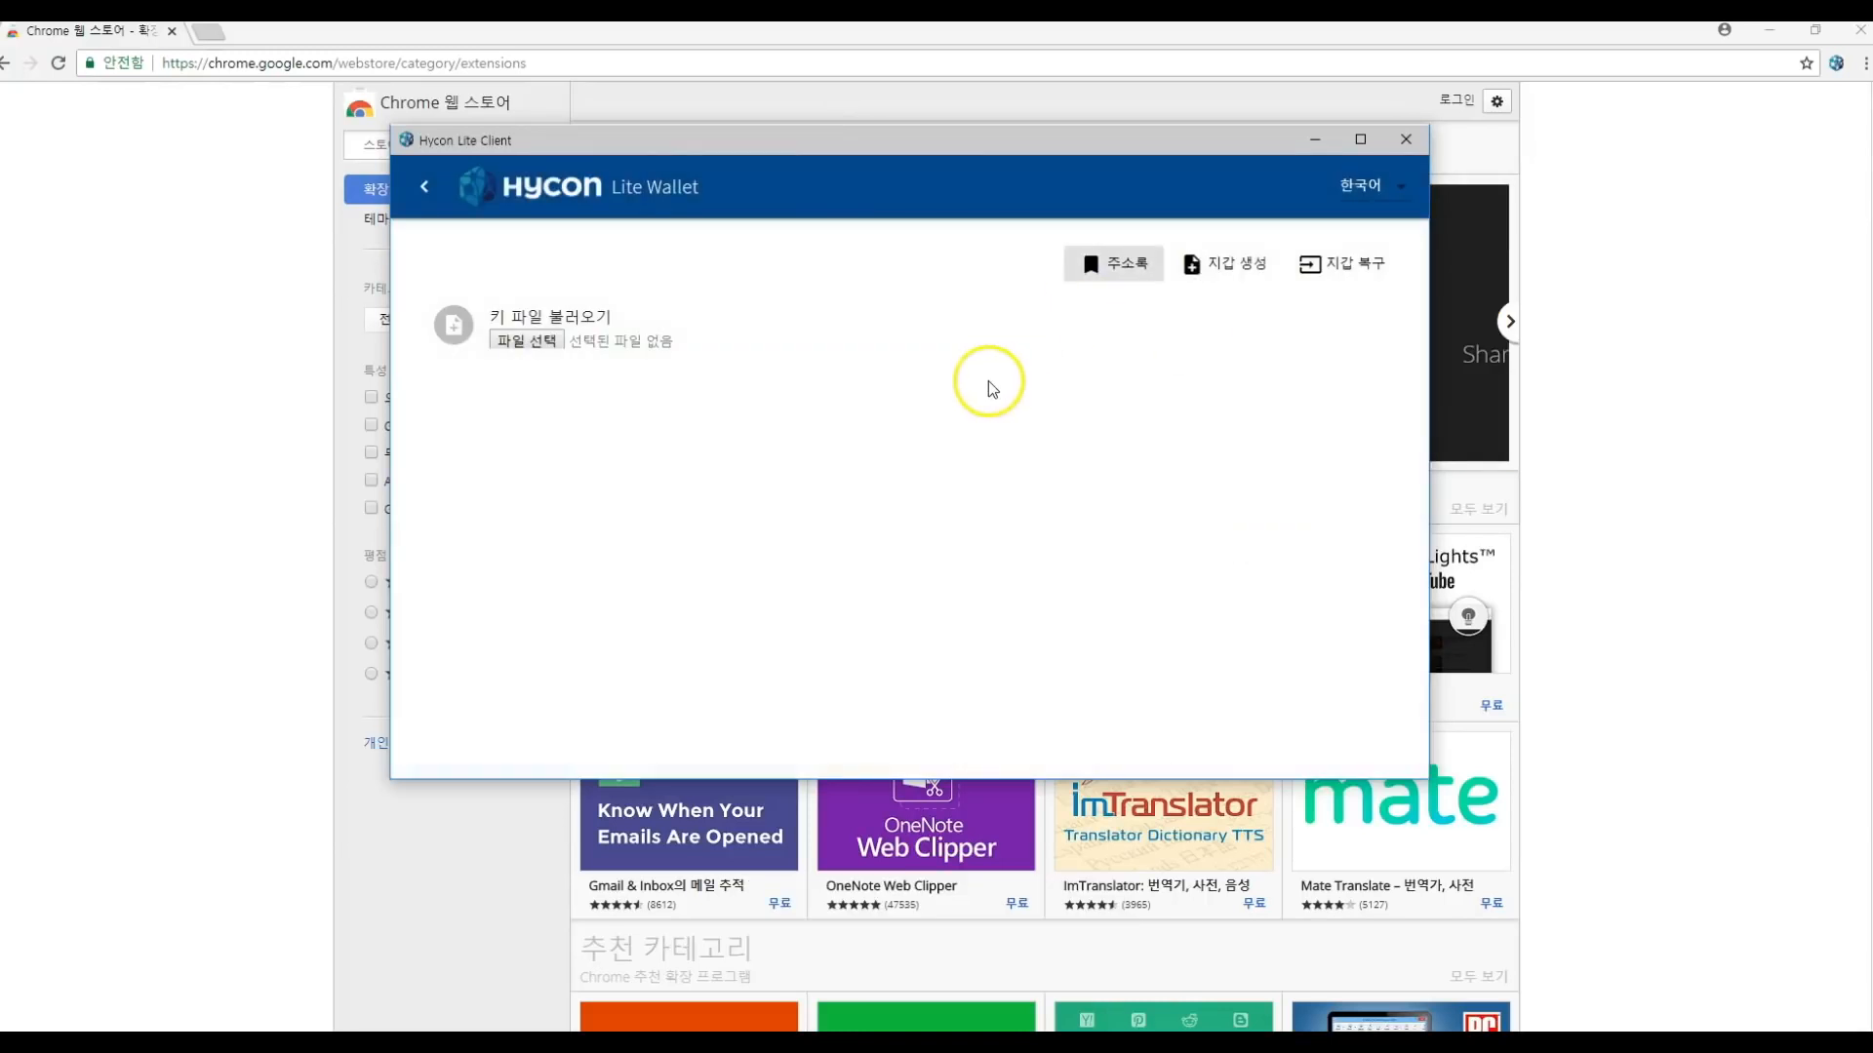
click(438, 187)
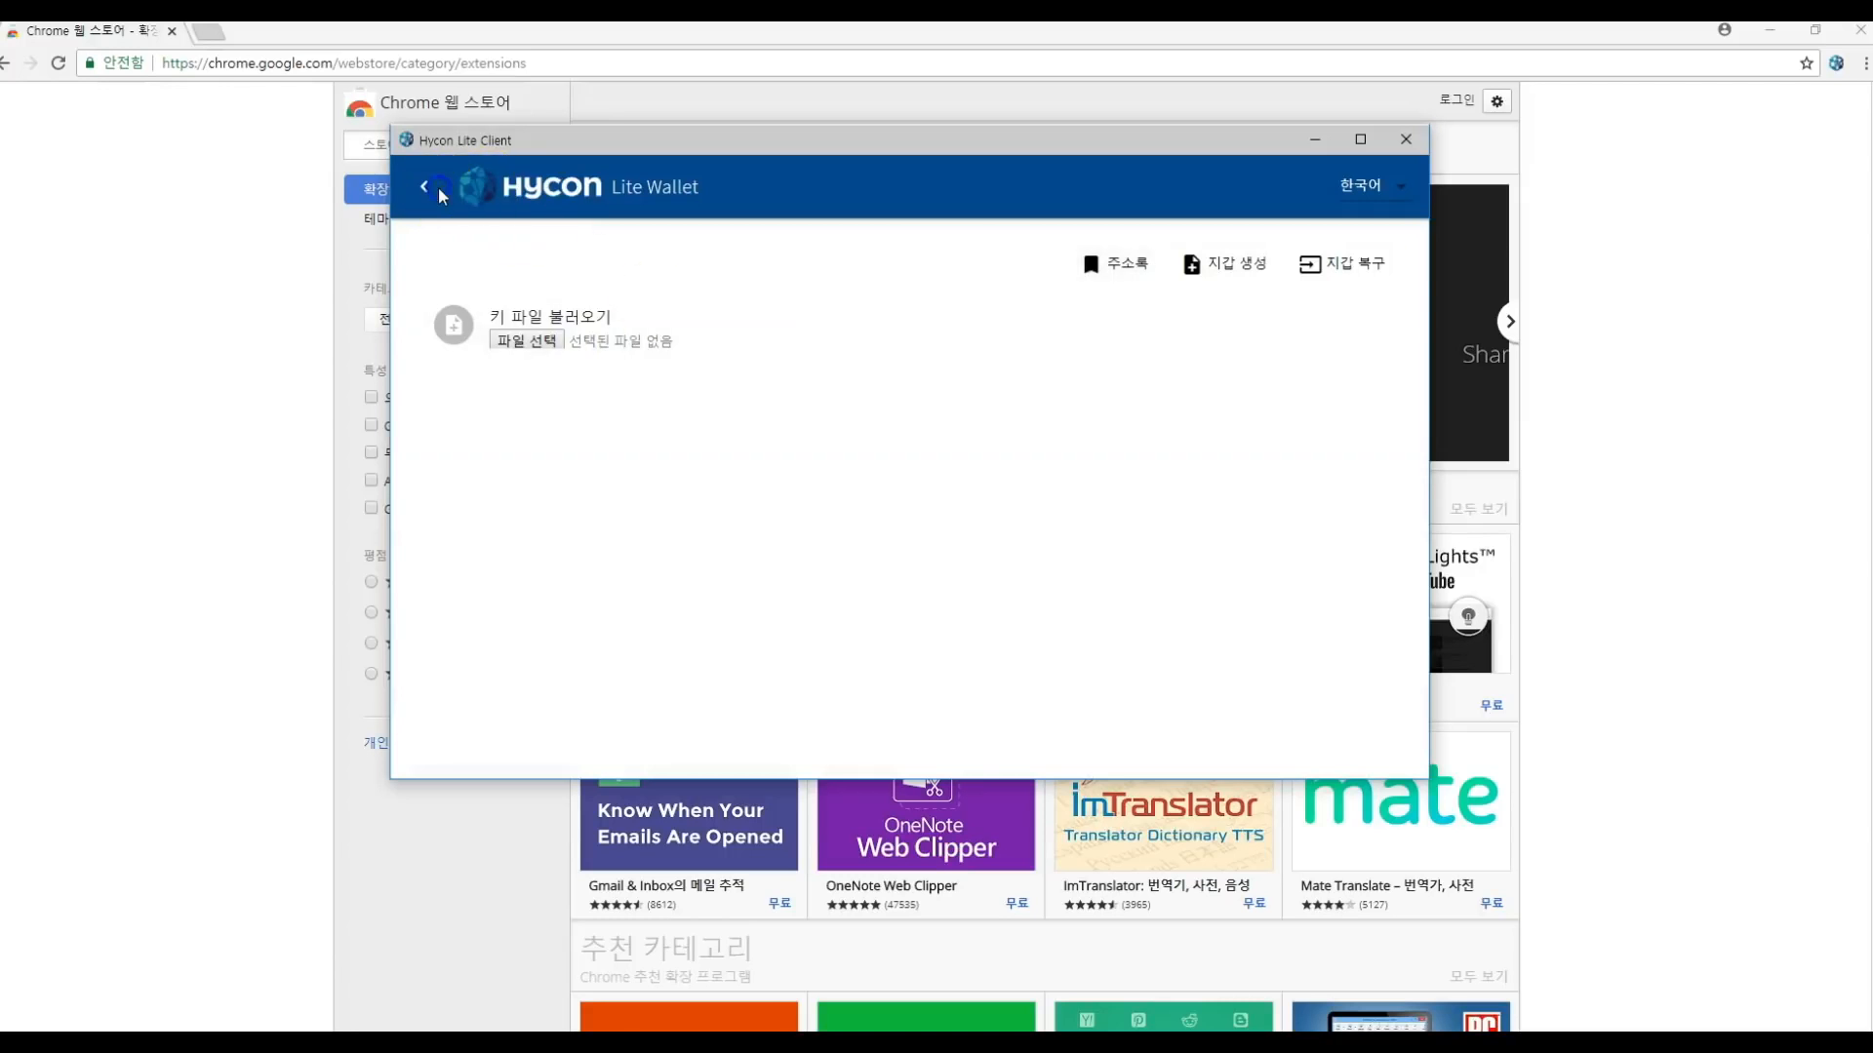
Open the wallet recovery form, type a stray word into the mnemonic field, then go back
click(1358, 262)
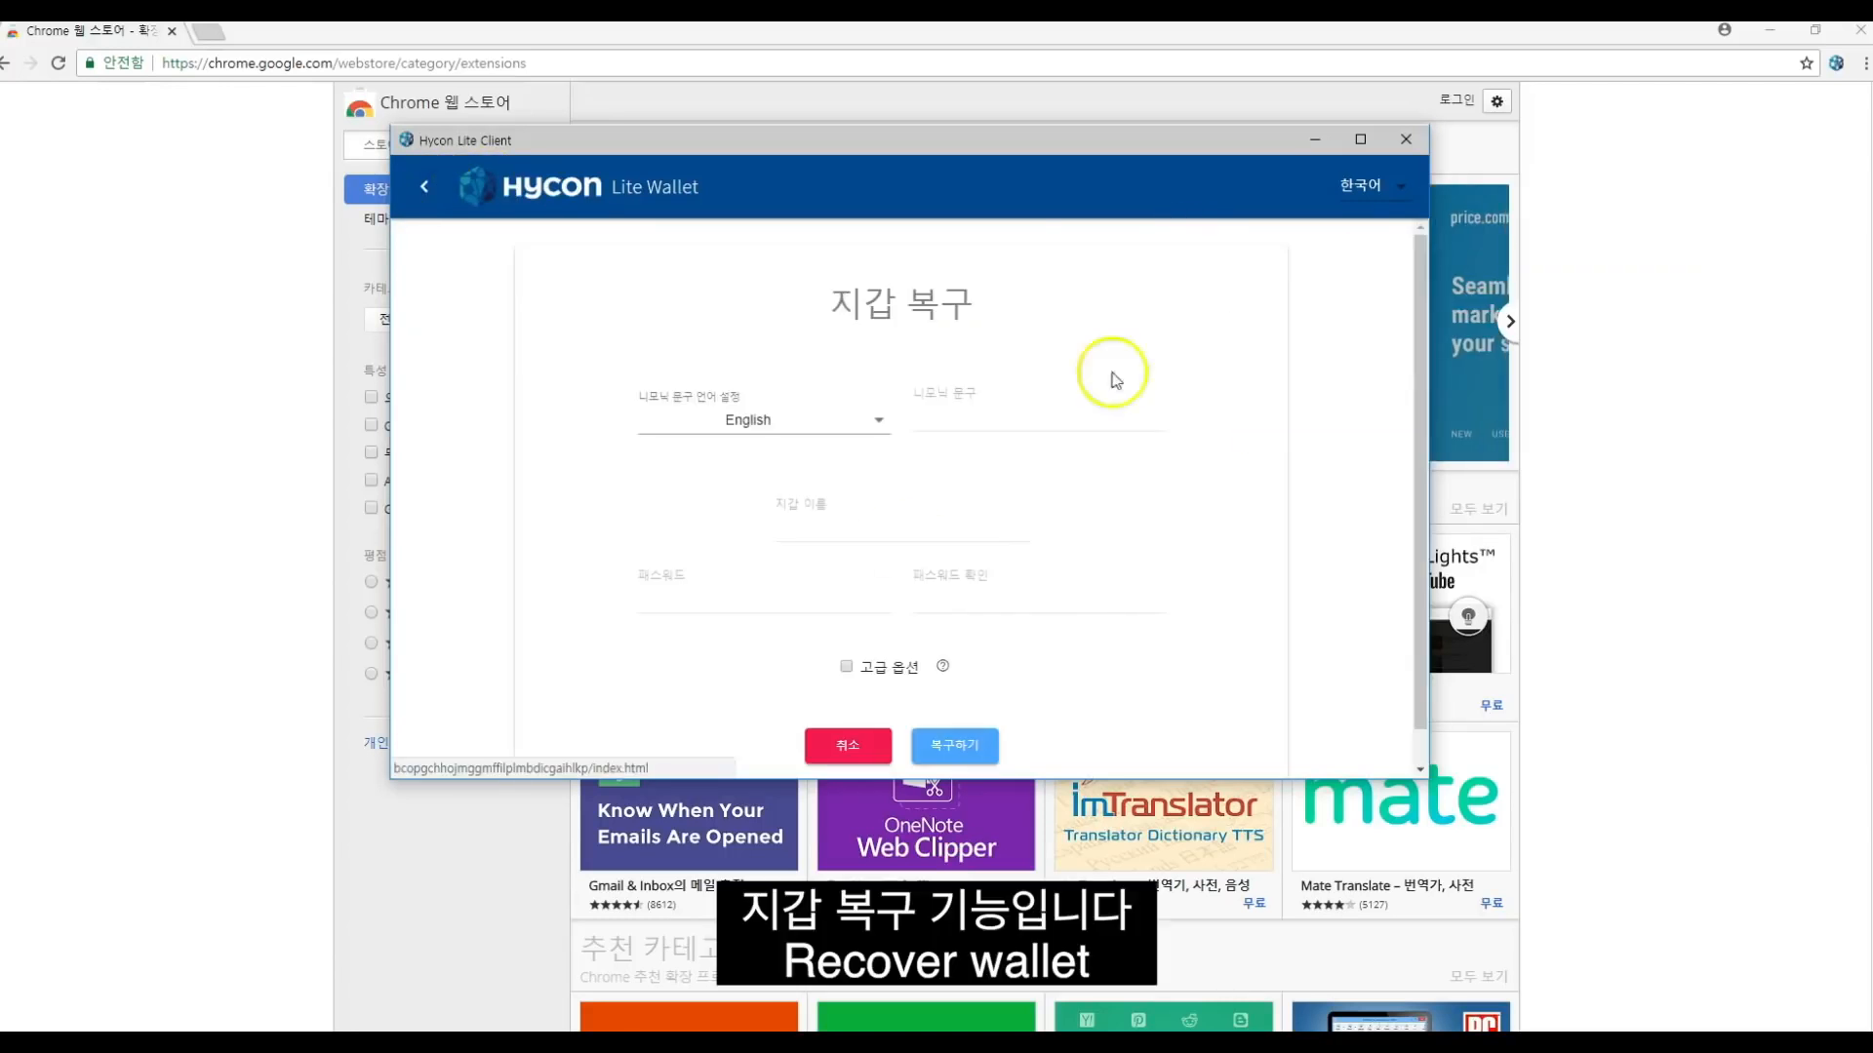
click(1056, 426)
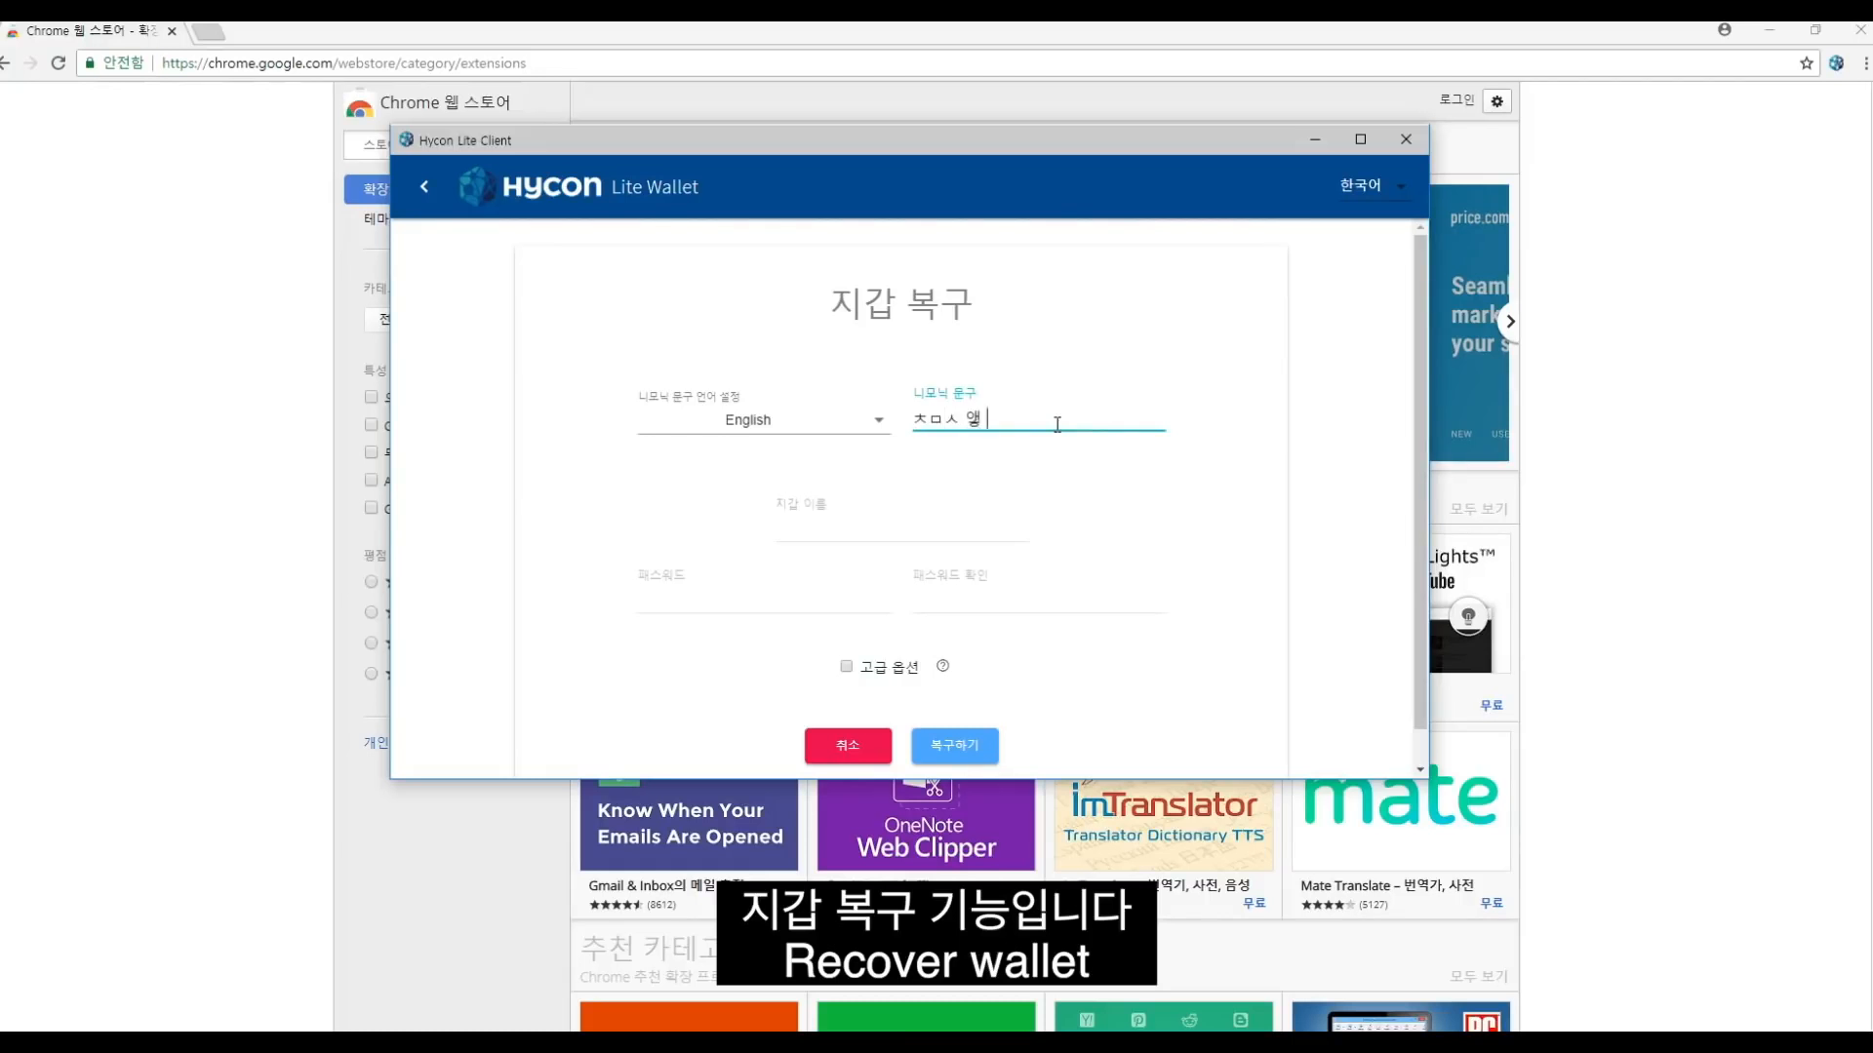
key(BackSpace)
key(BackSpace)
key(BackSpace)
key(BackSpace)
key(BackSpace)
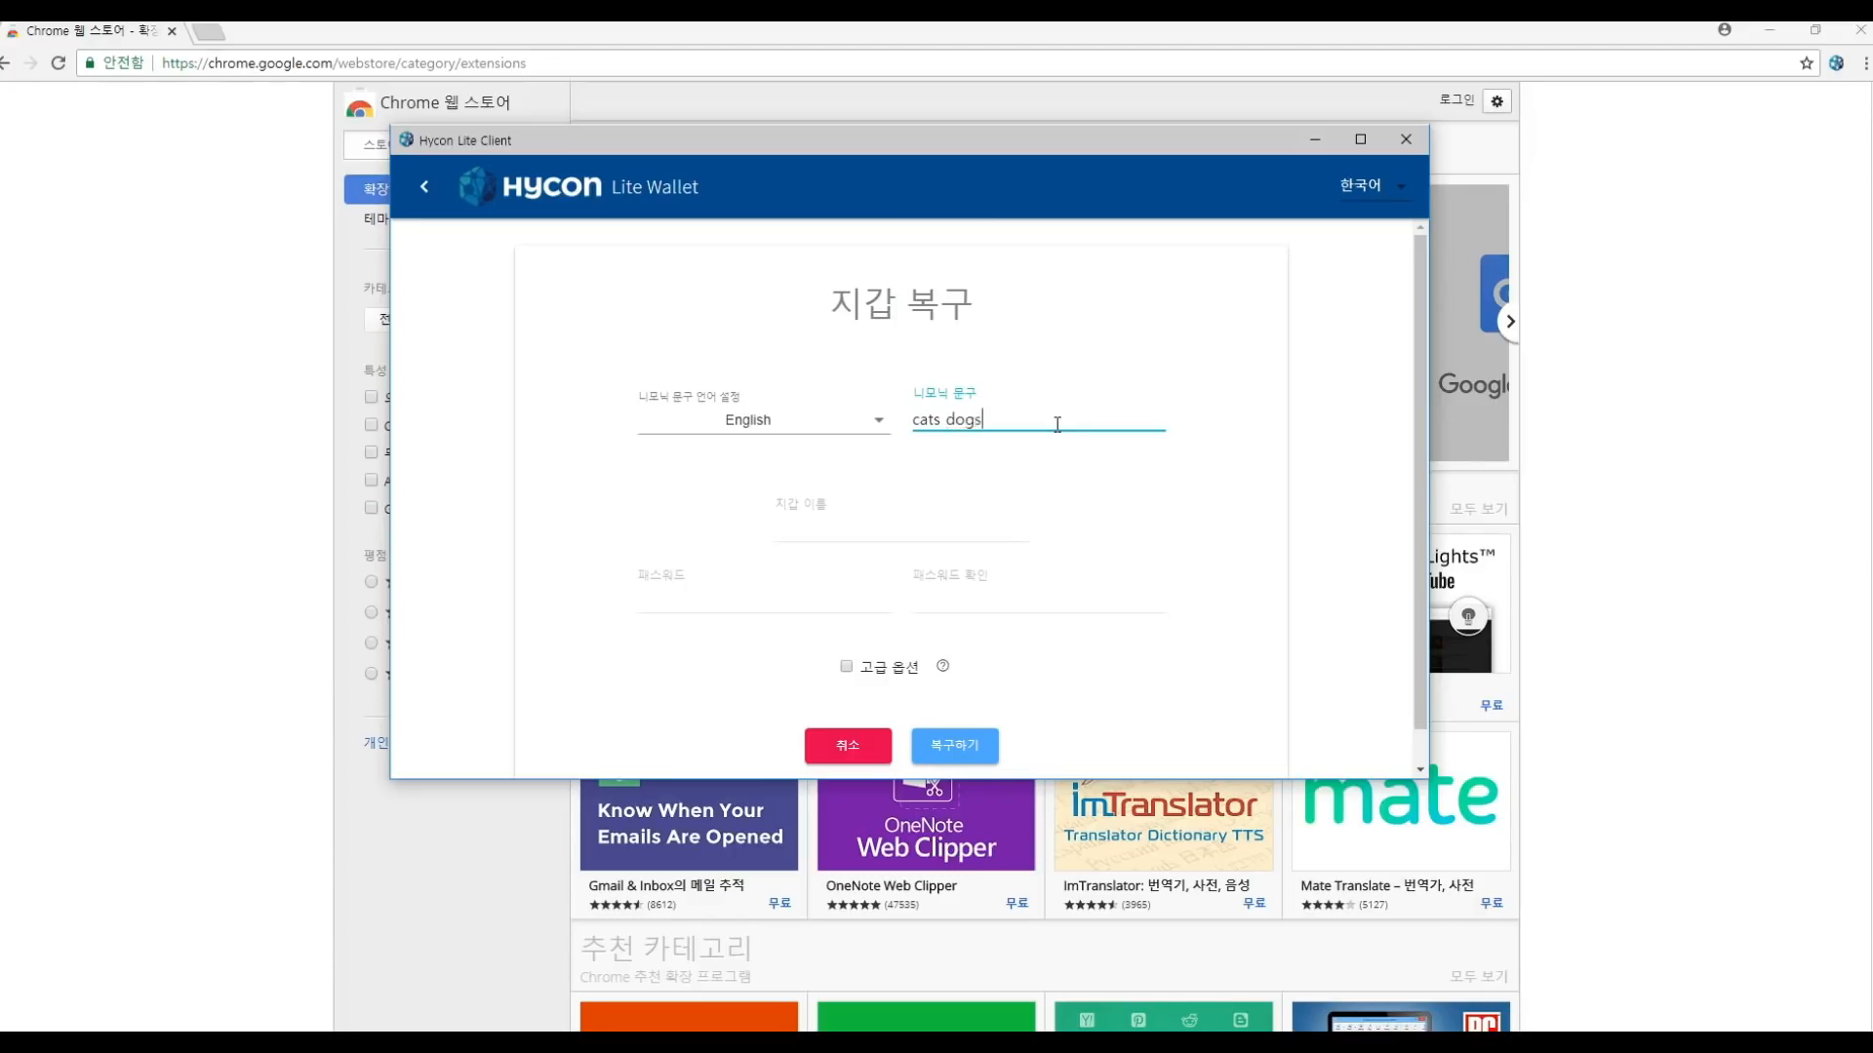
text(hens)
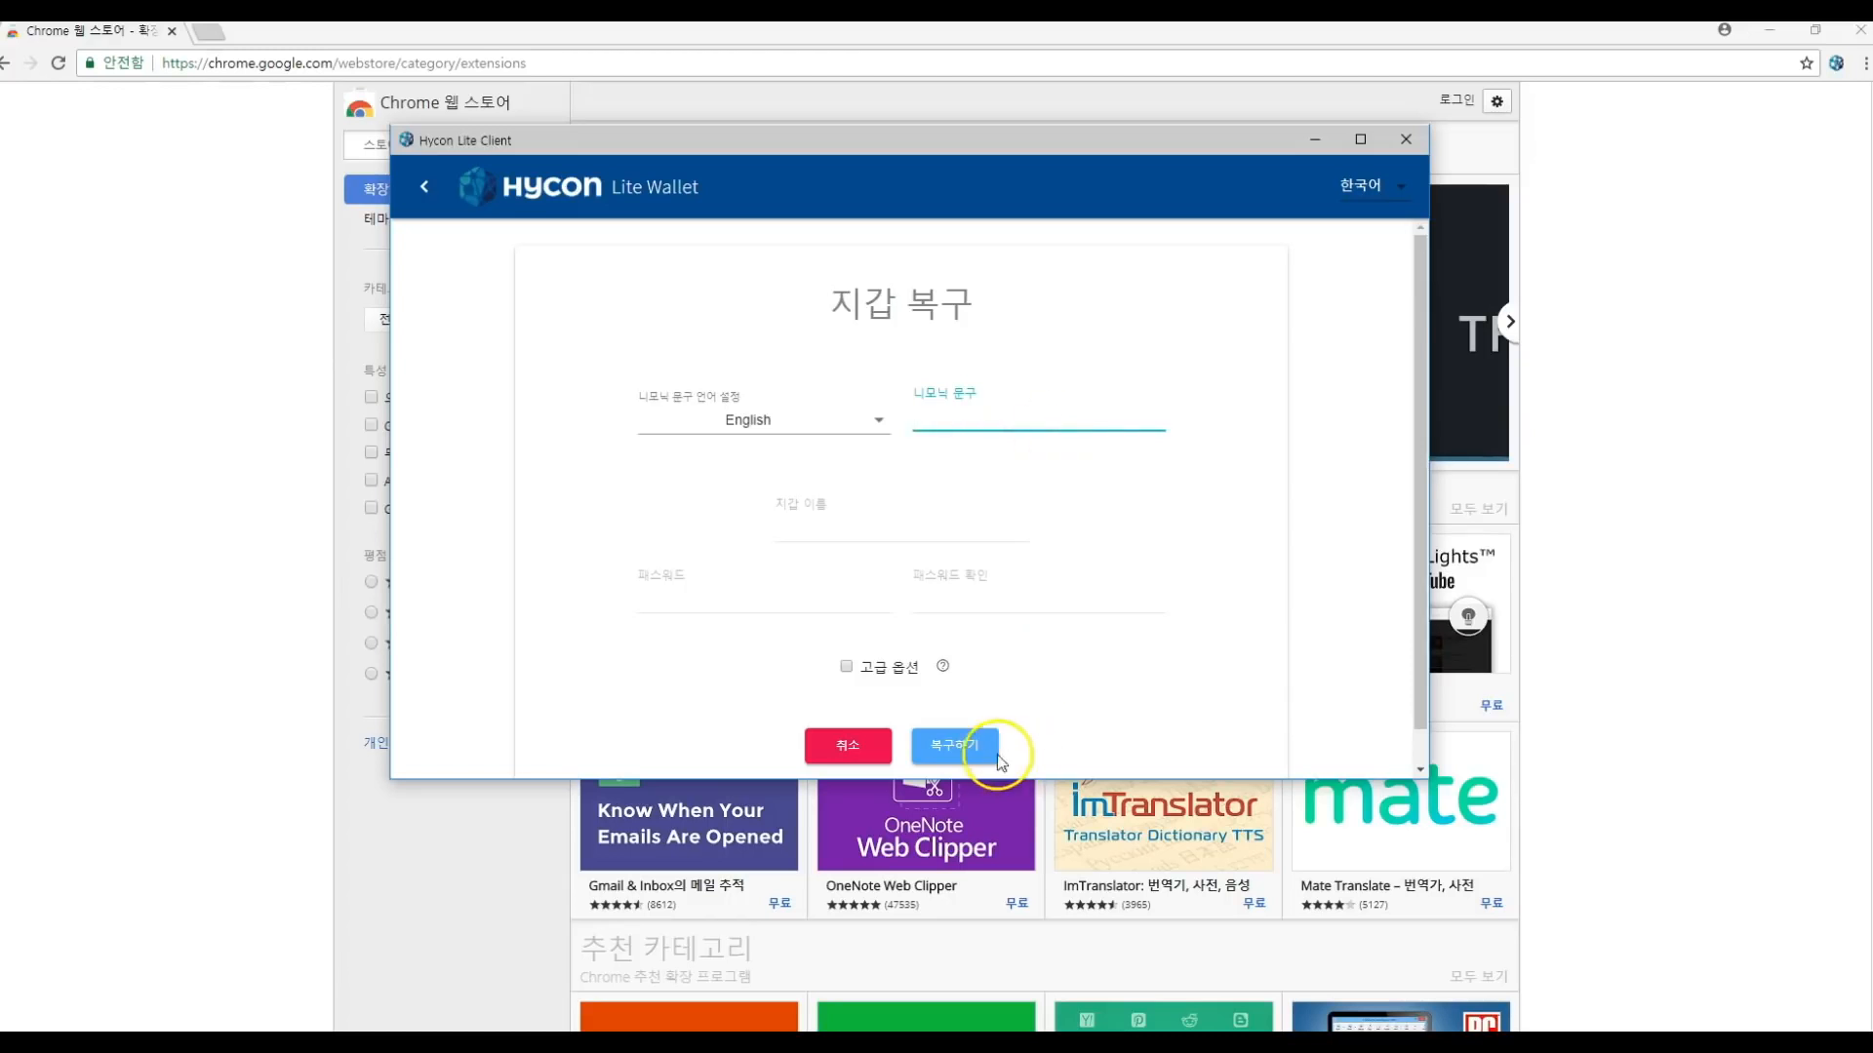
click(424, 186)
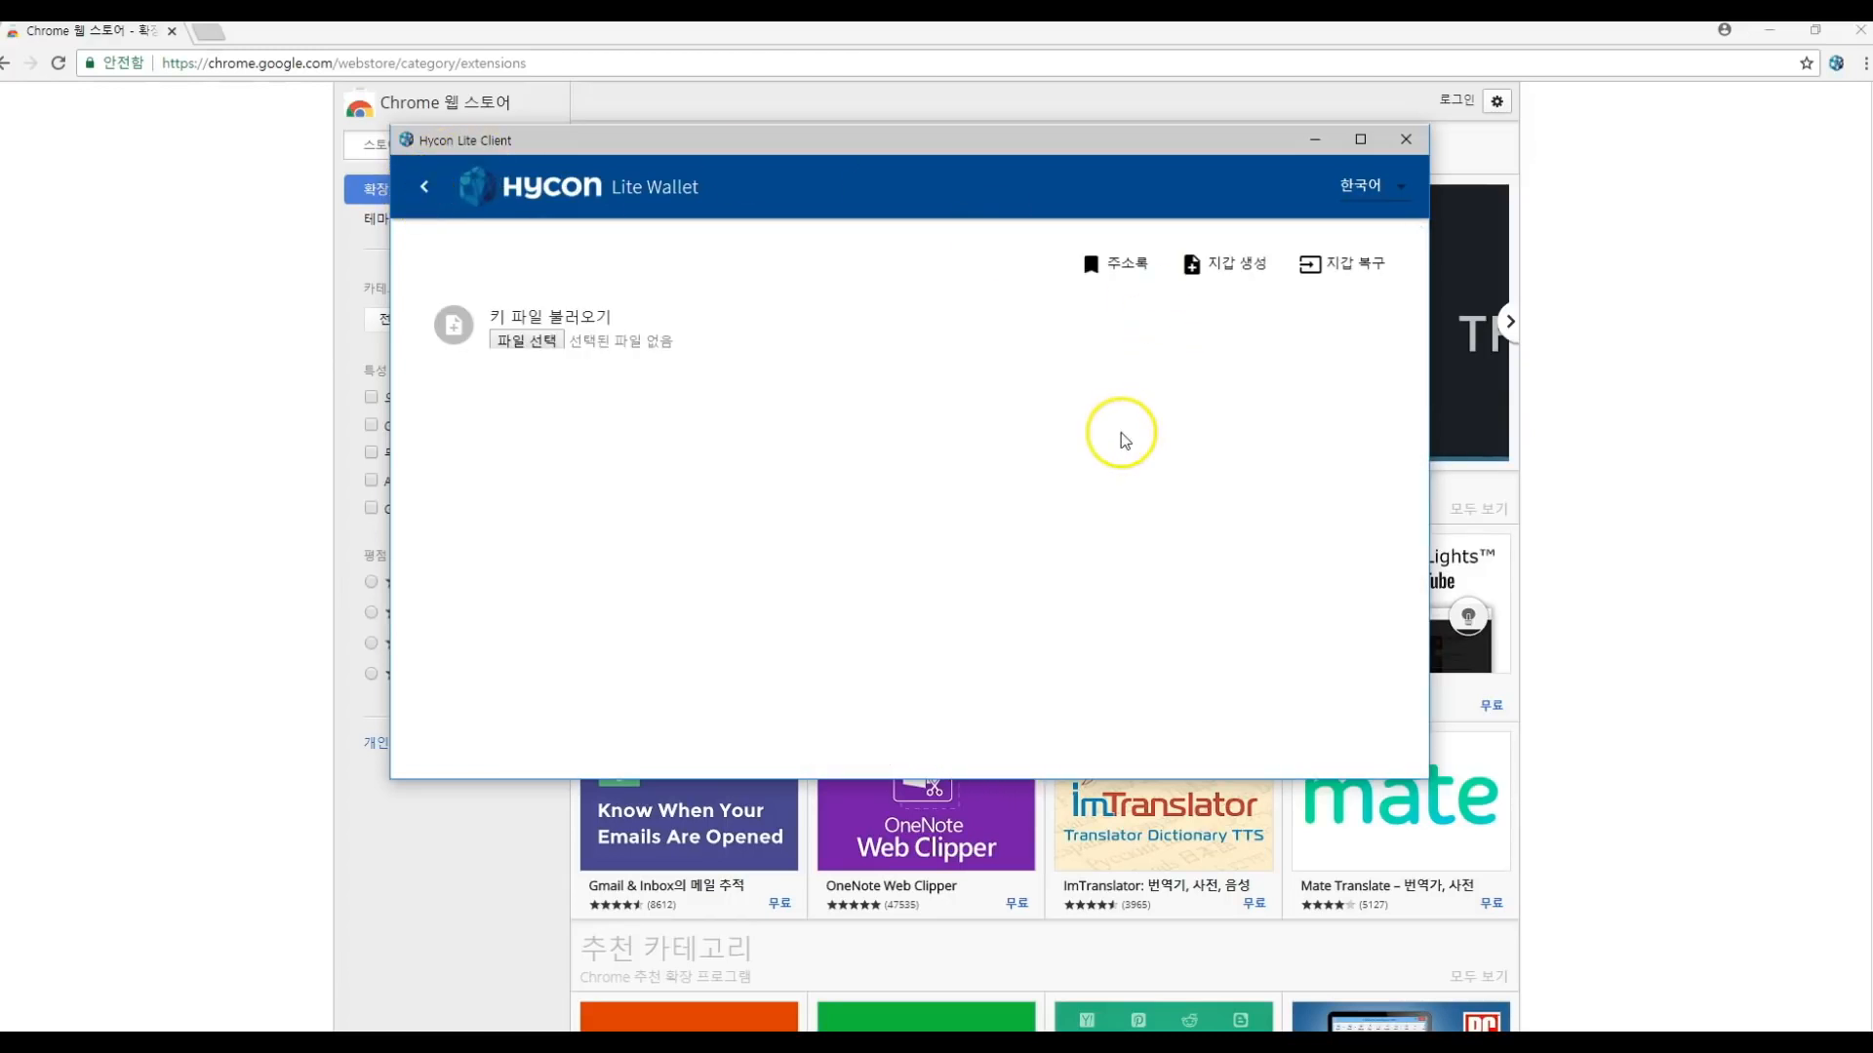
Create a wallet named 'test' with a matching password and confirmation, and continue
click(1225, 265)
click(739, 389)
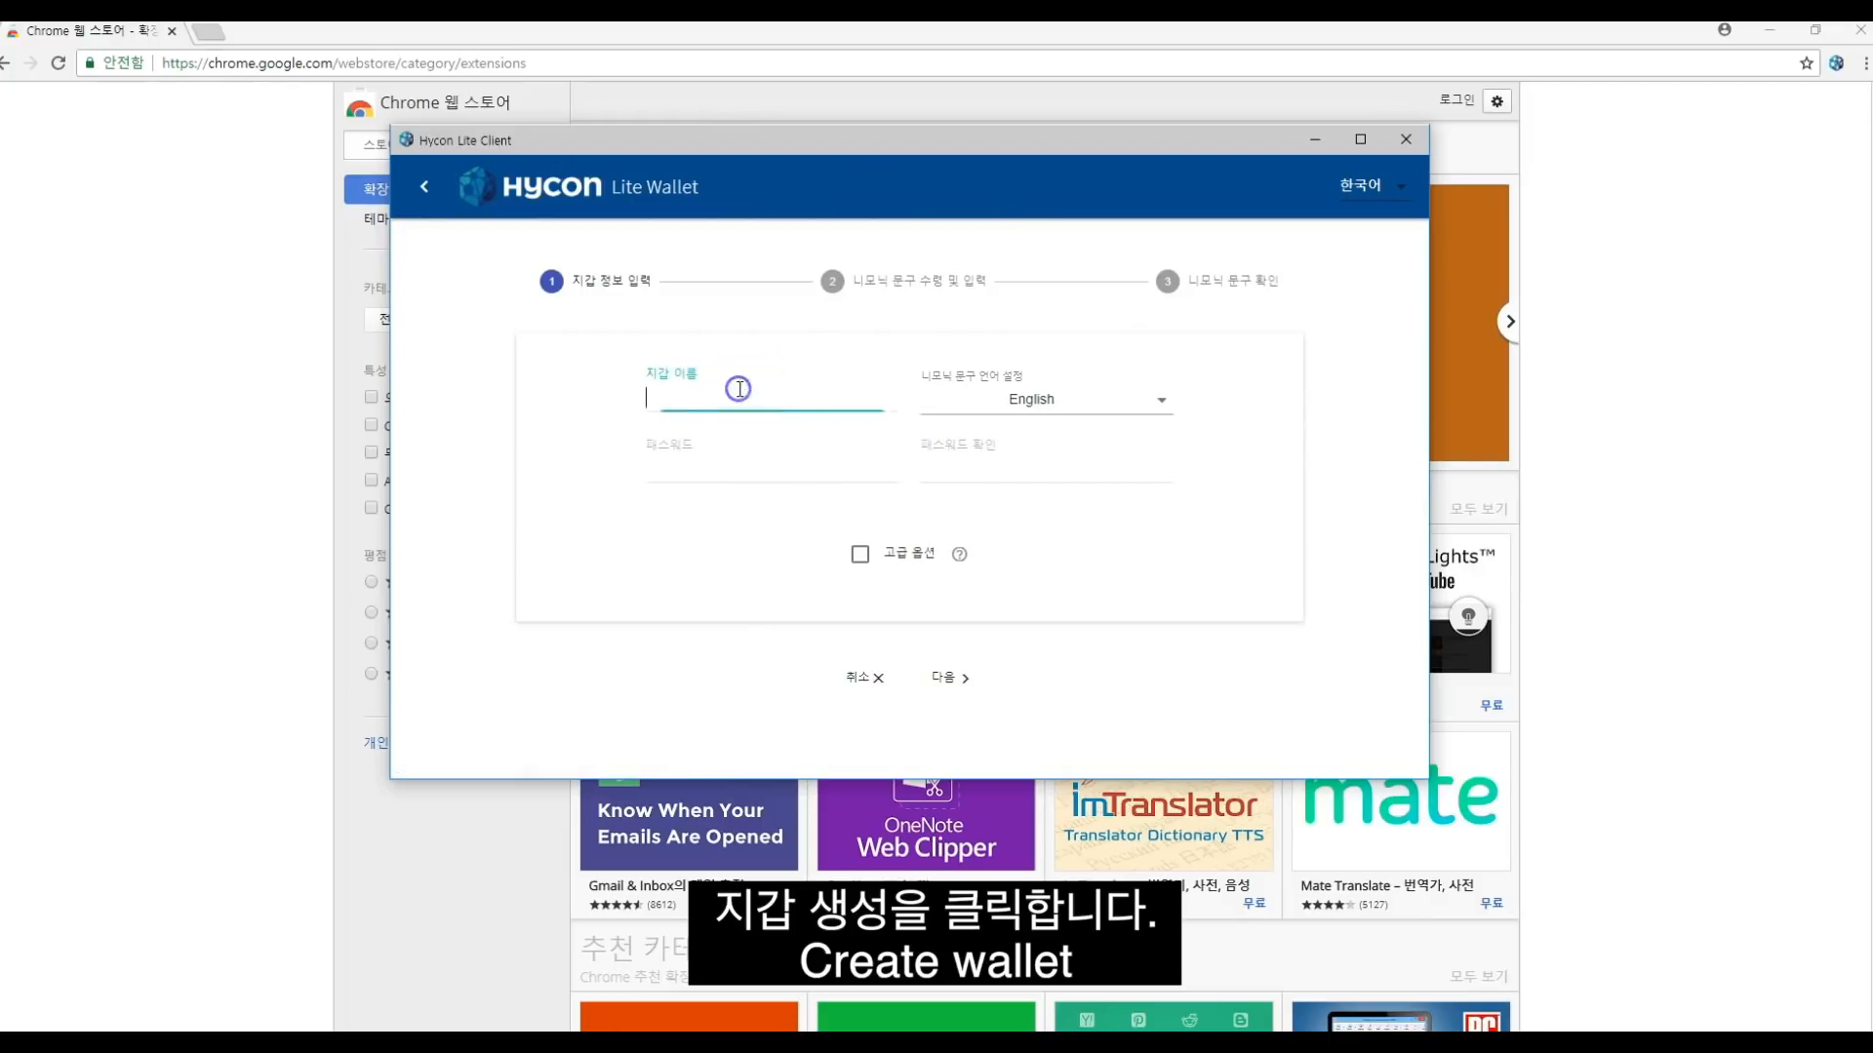
key(Tab)
key(Tab)
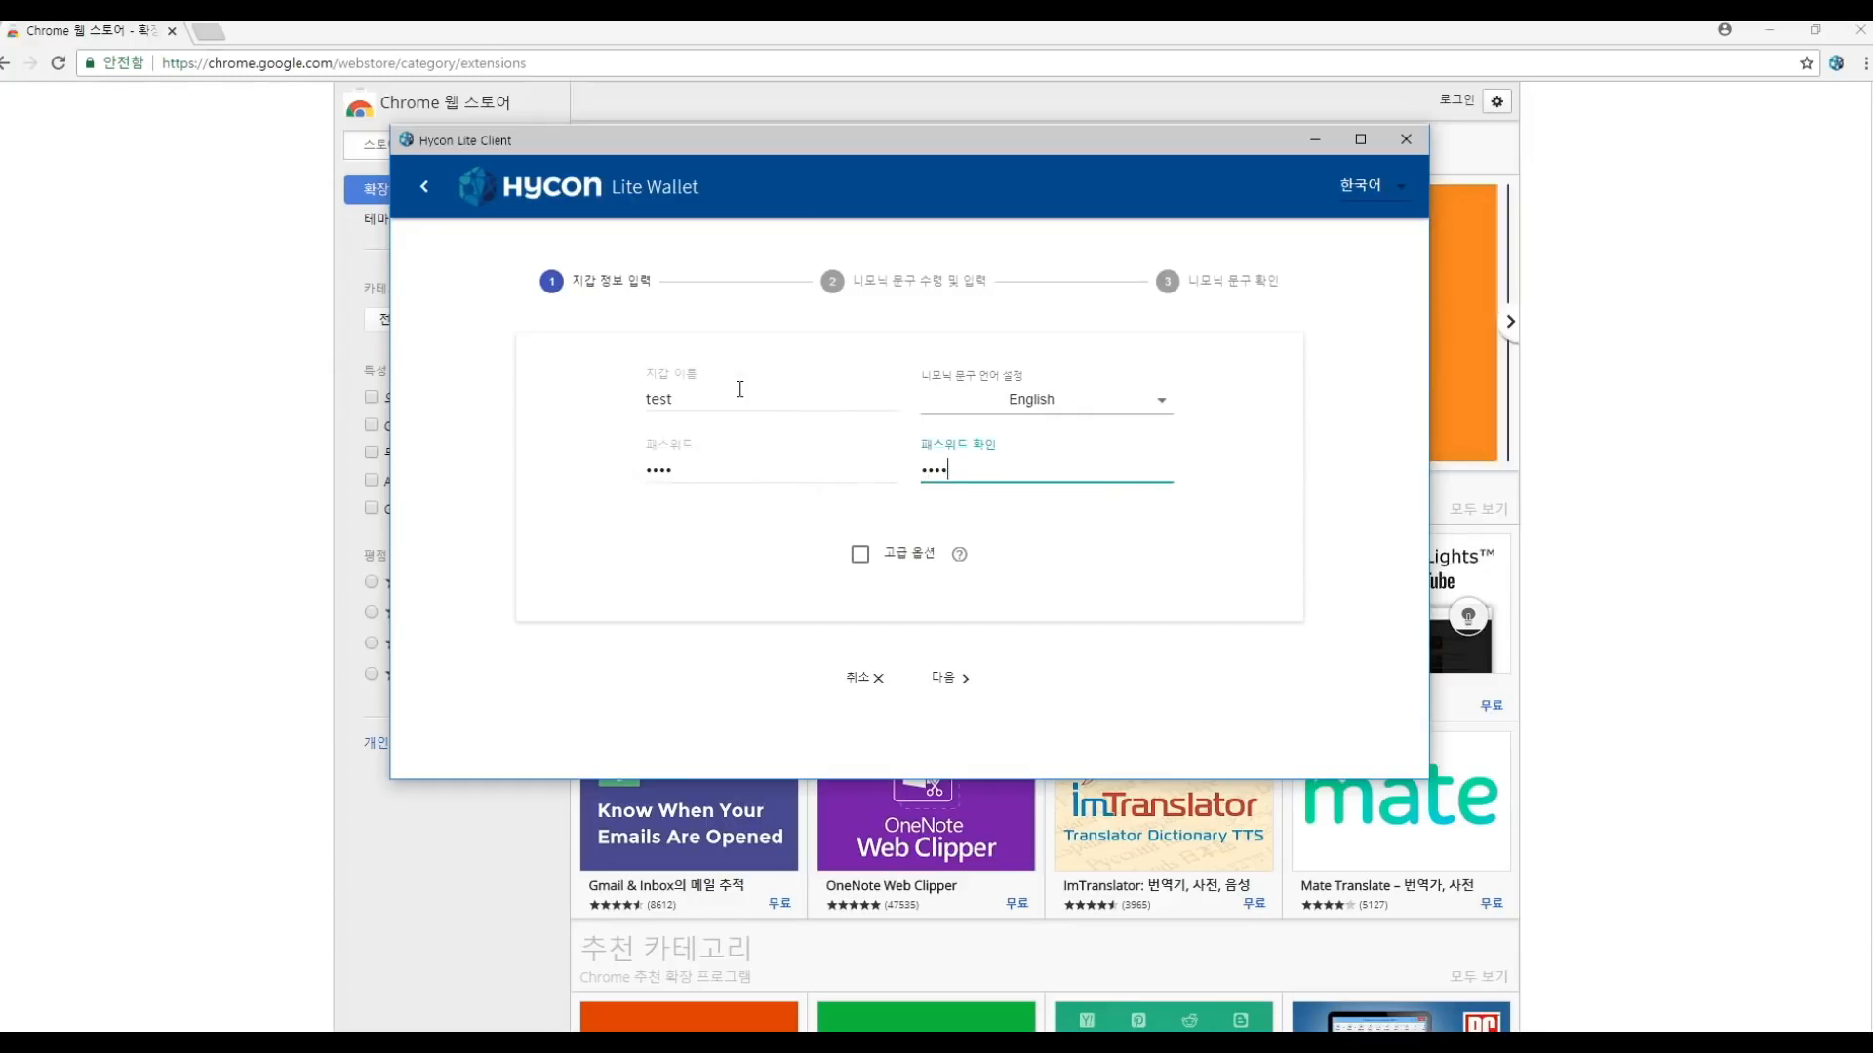
click(945, 676)
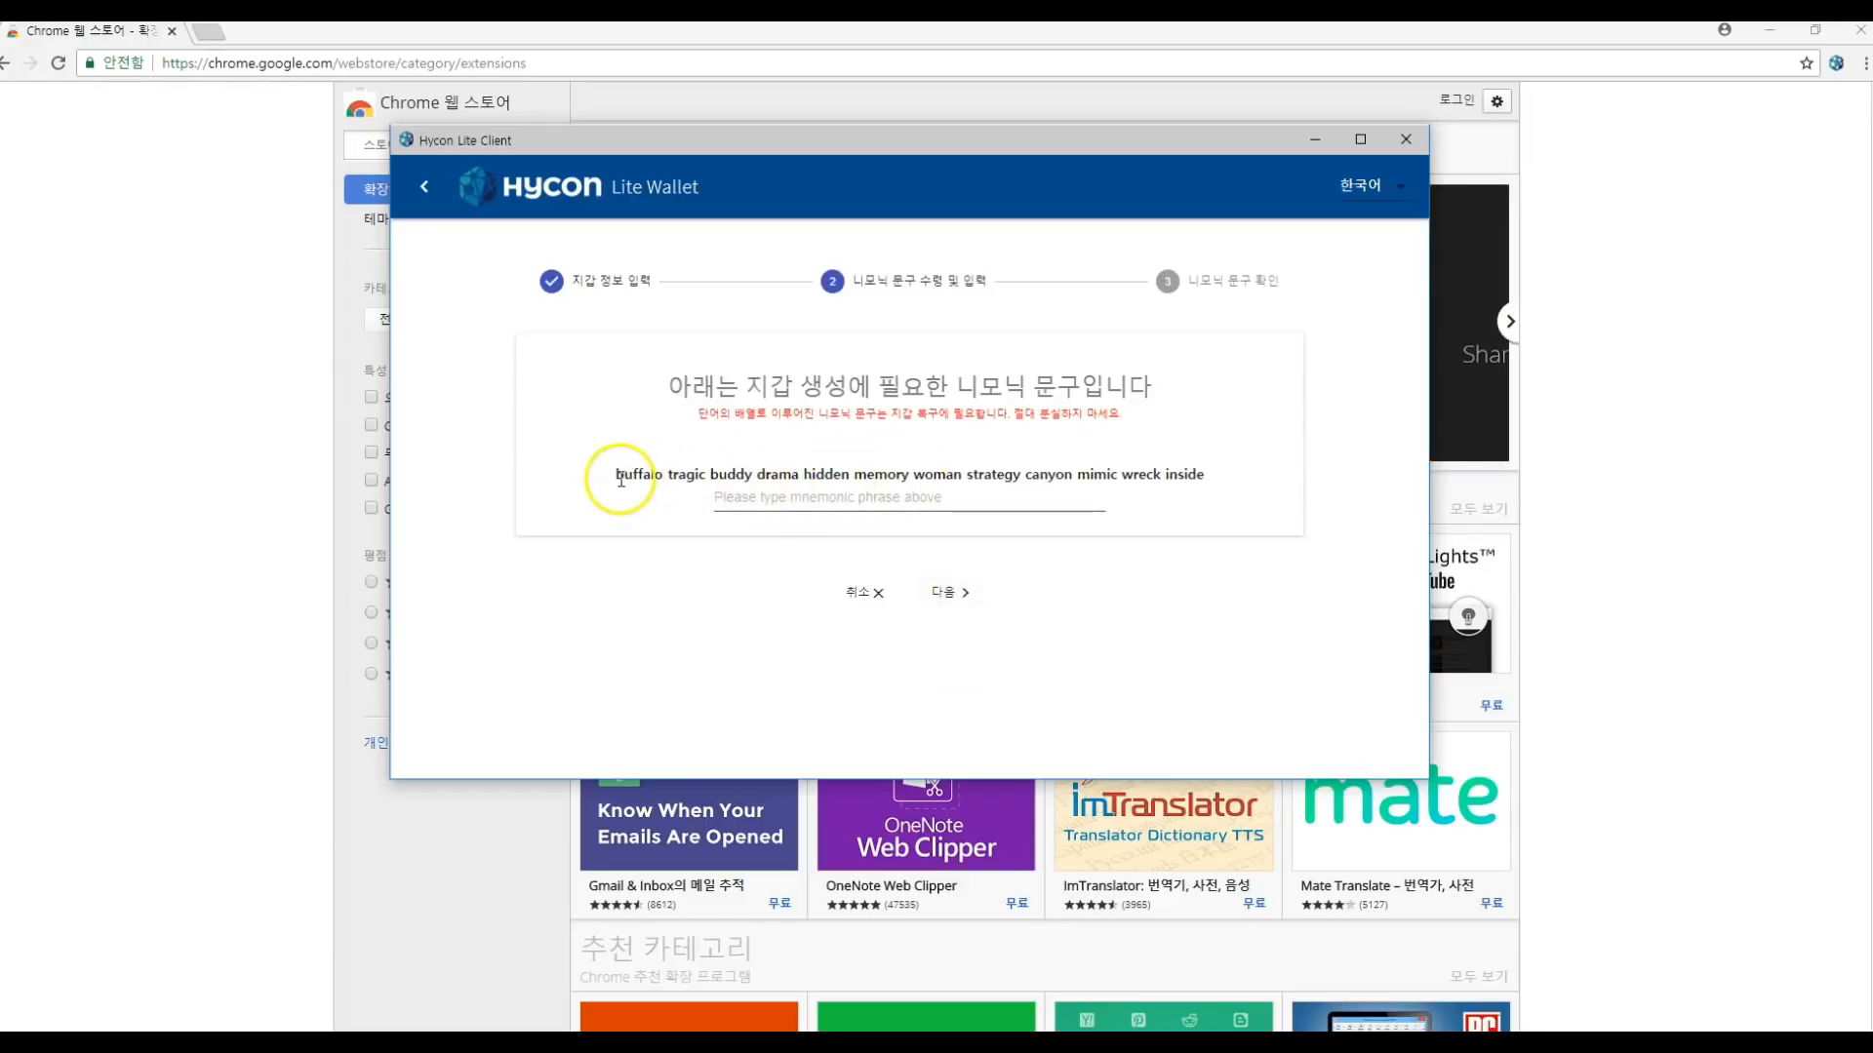
Copy the displayed recovery phrase and paste it into Chrome's address bar for safekeeping
drag(615, 476, 1229, 481)
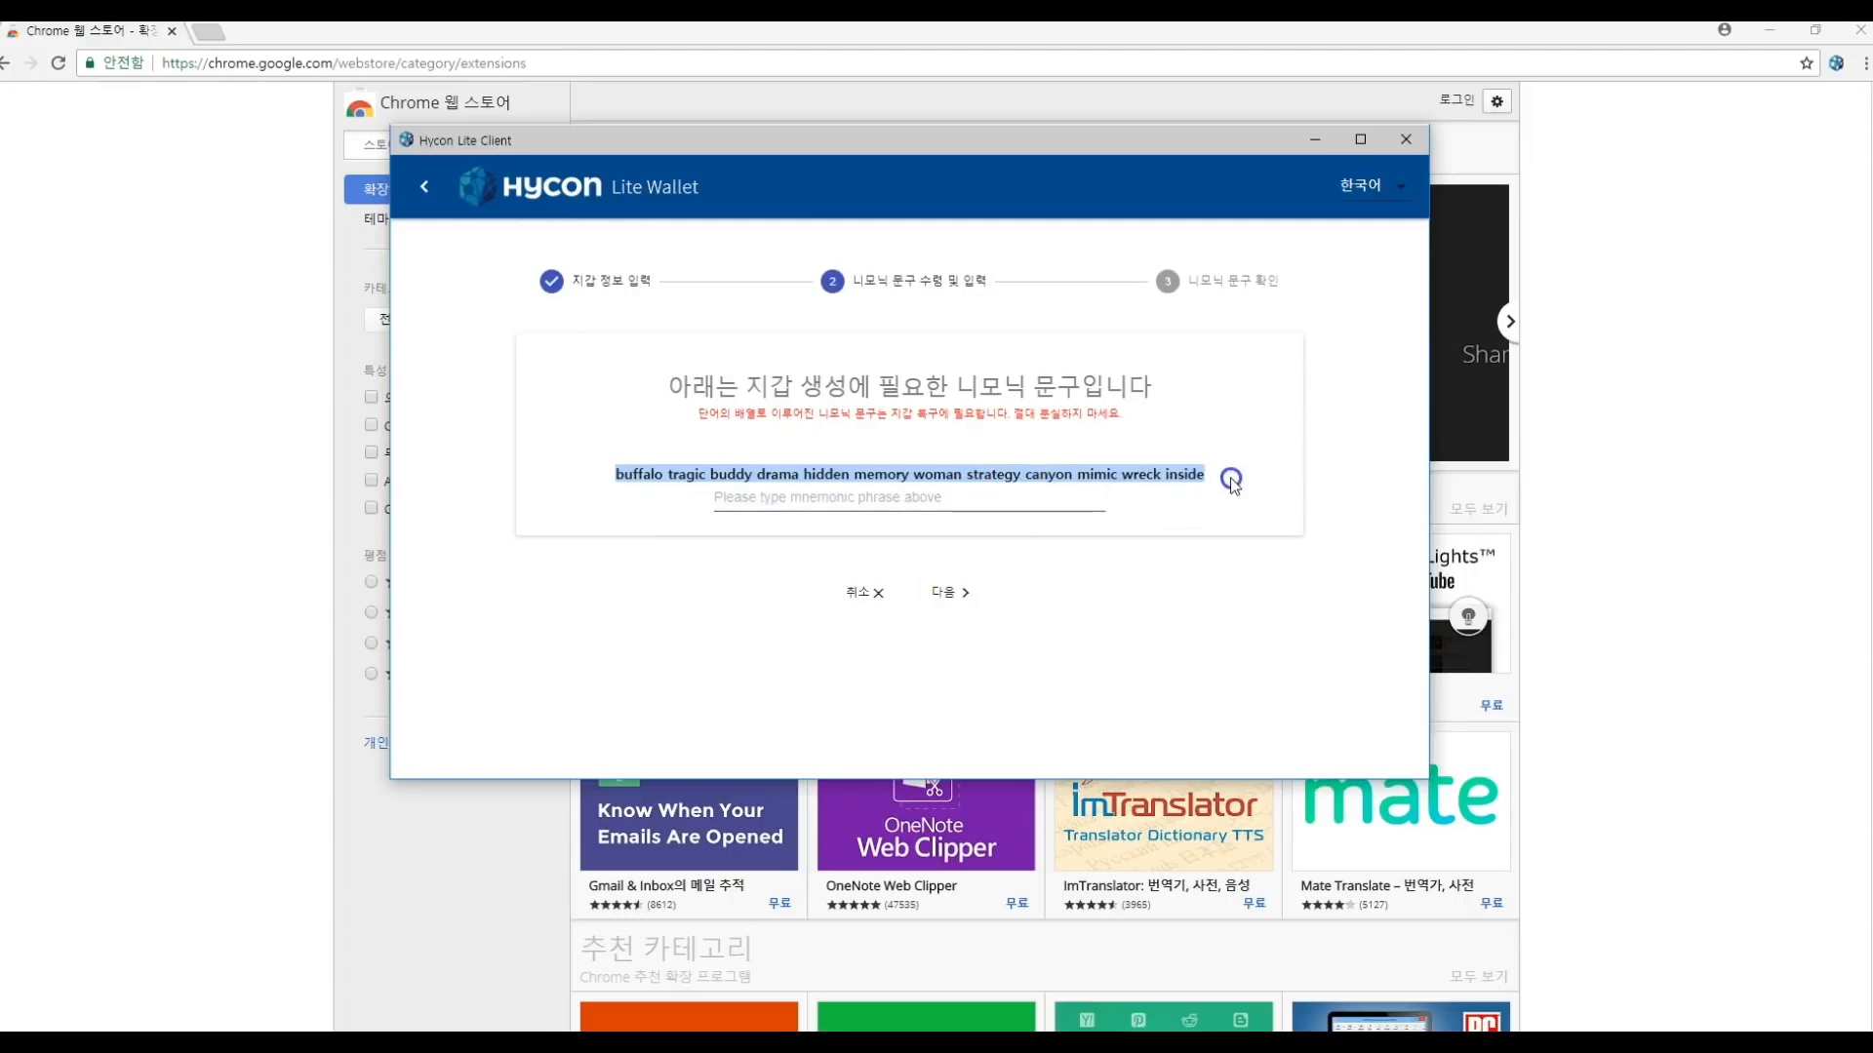
right_click(1229, 481)
click(1259, 494)
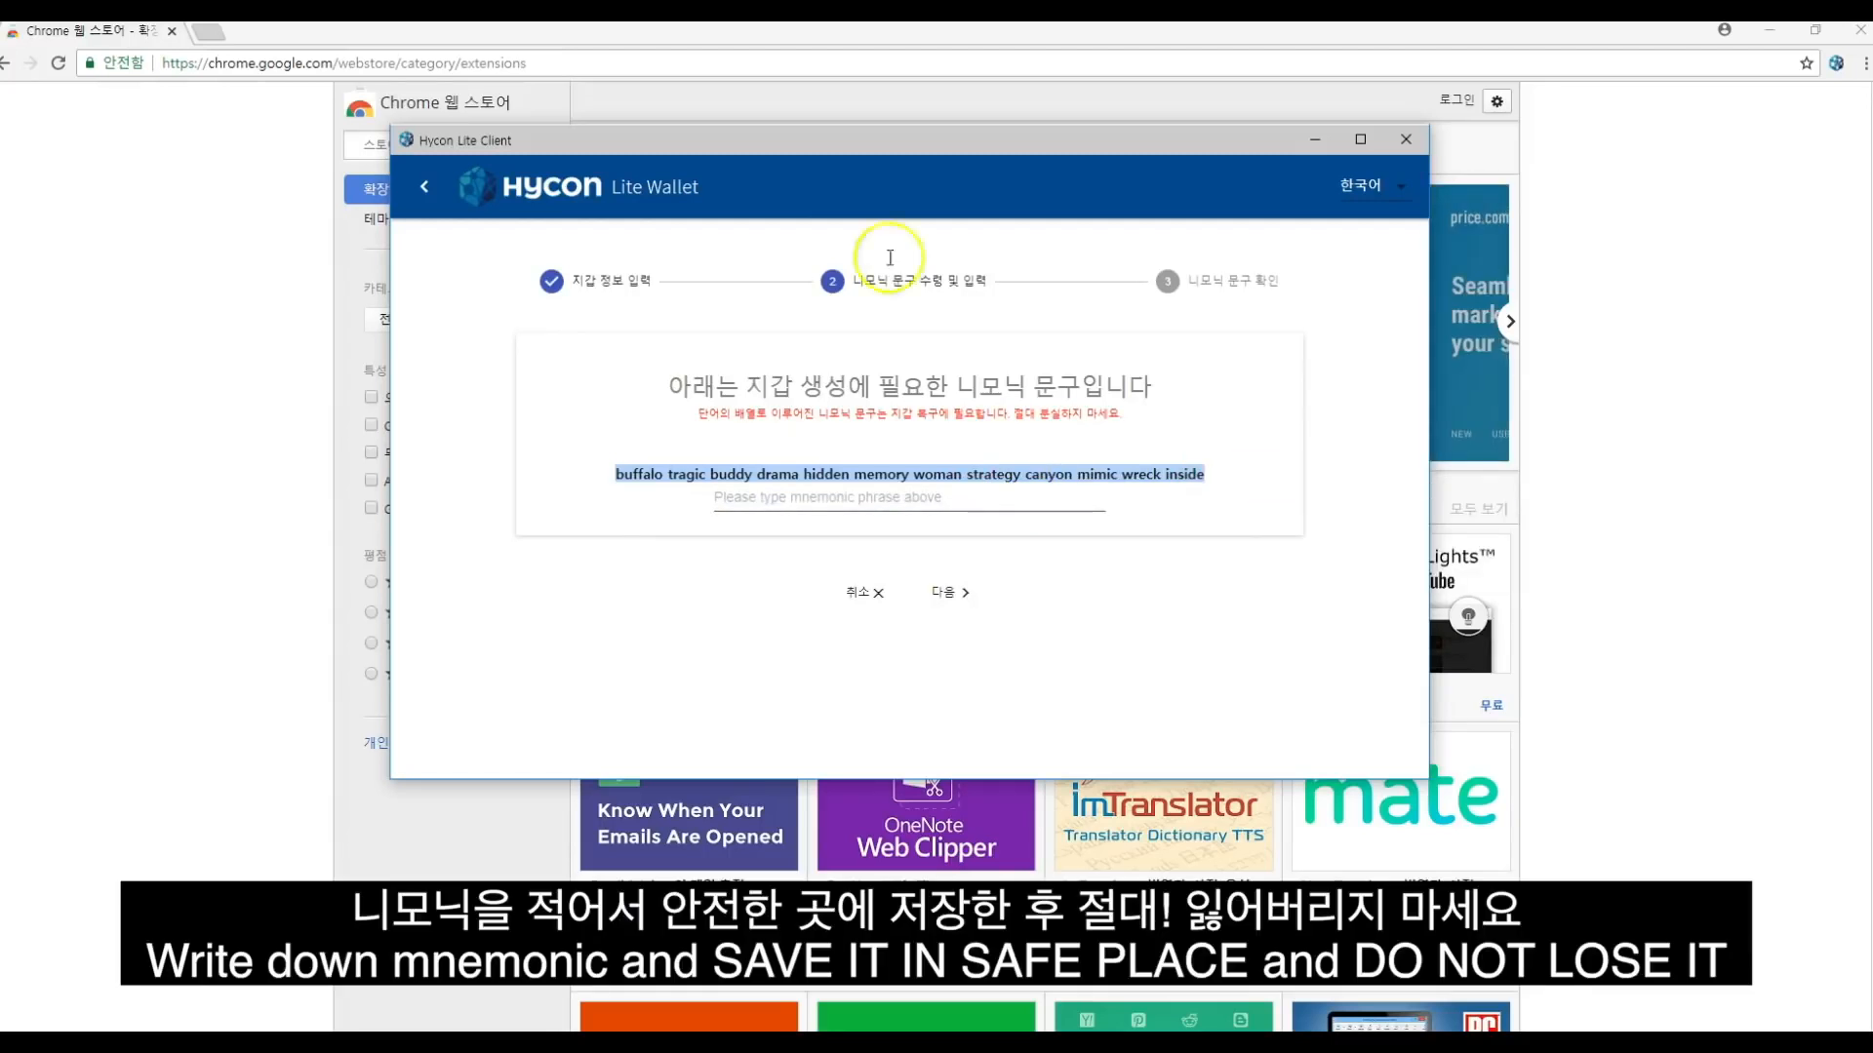
right_click(485, 58)
click(561, 147)
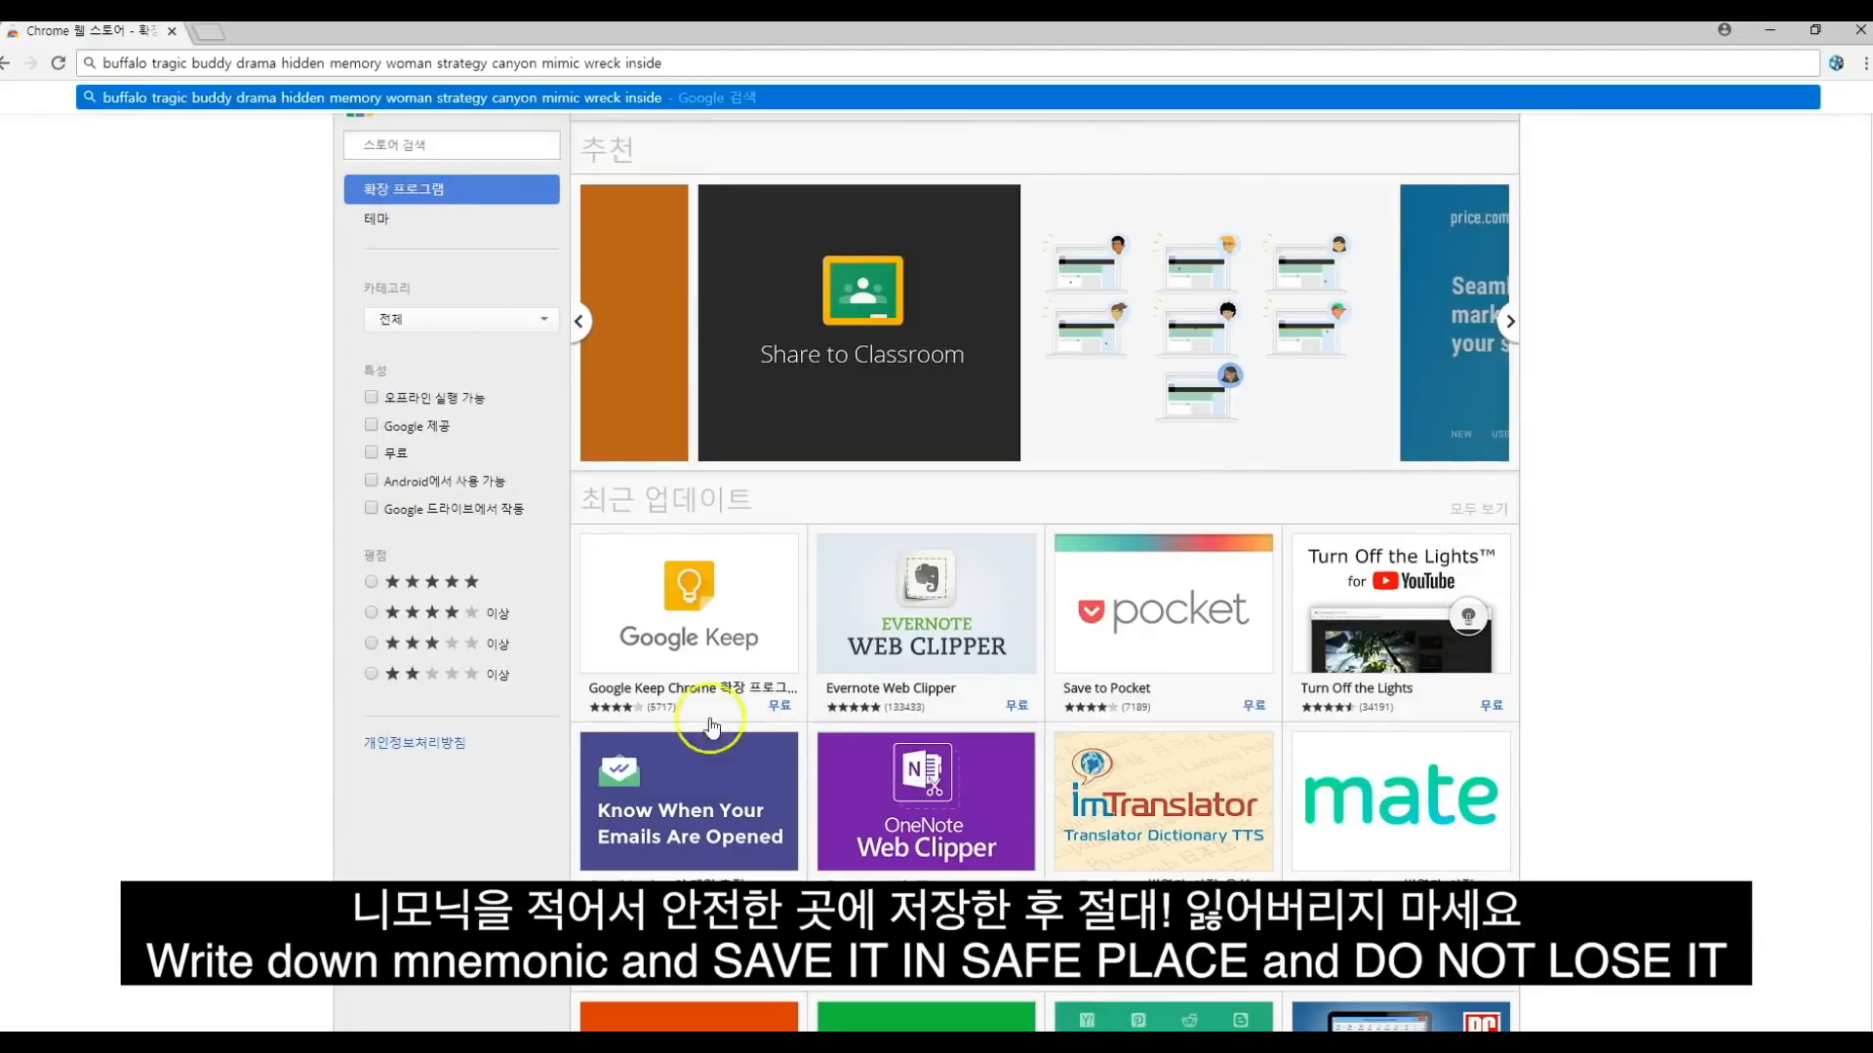
click(293, 648)
key(alt+Tab)
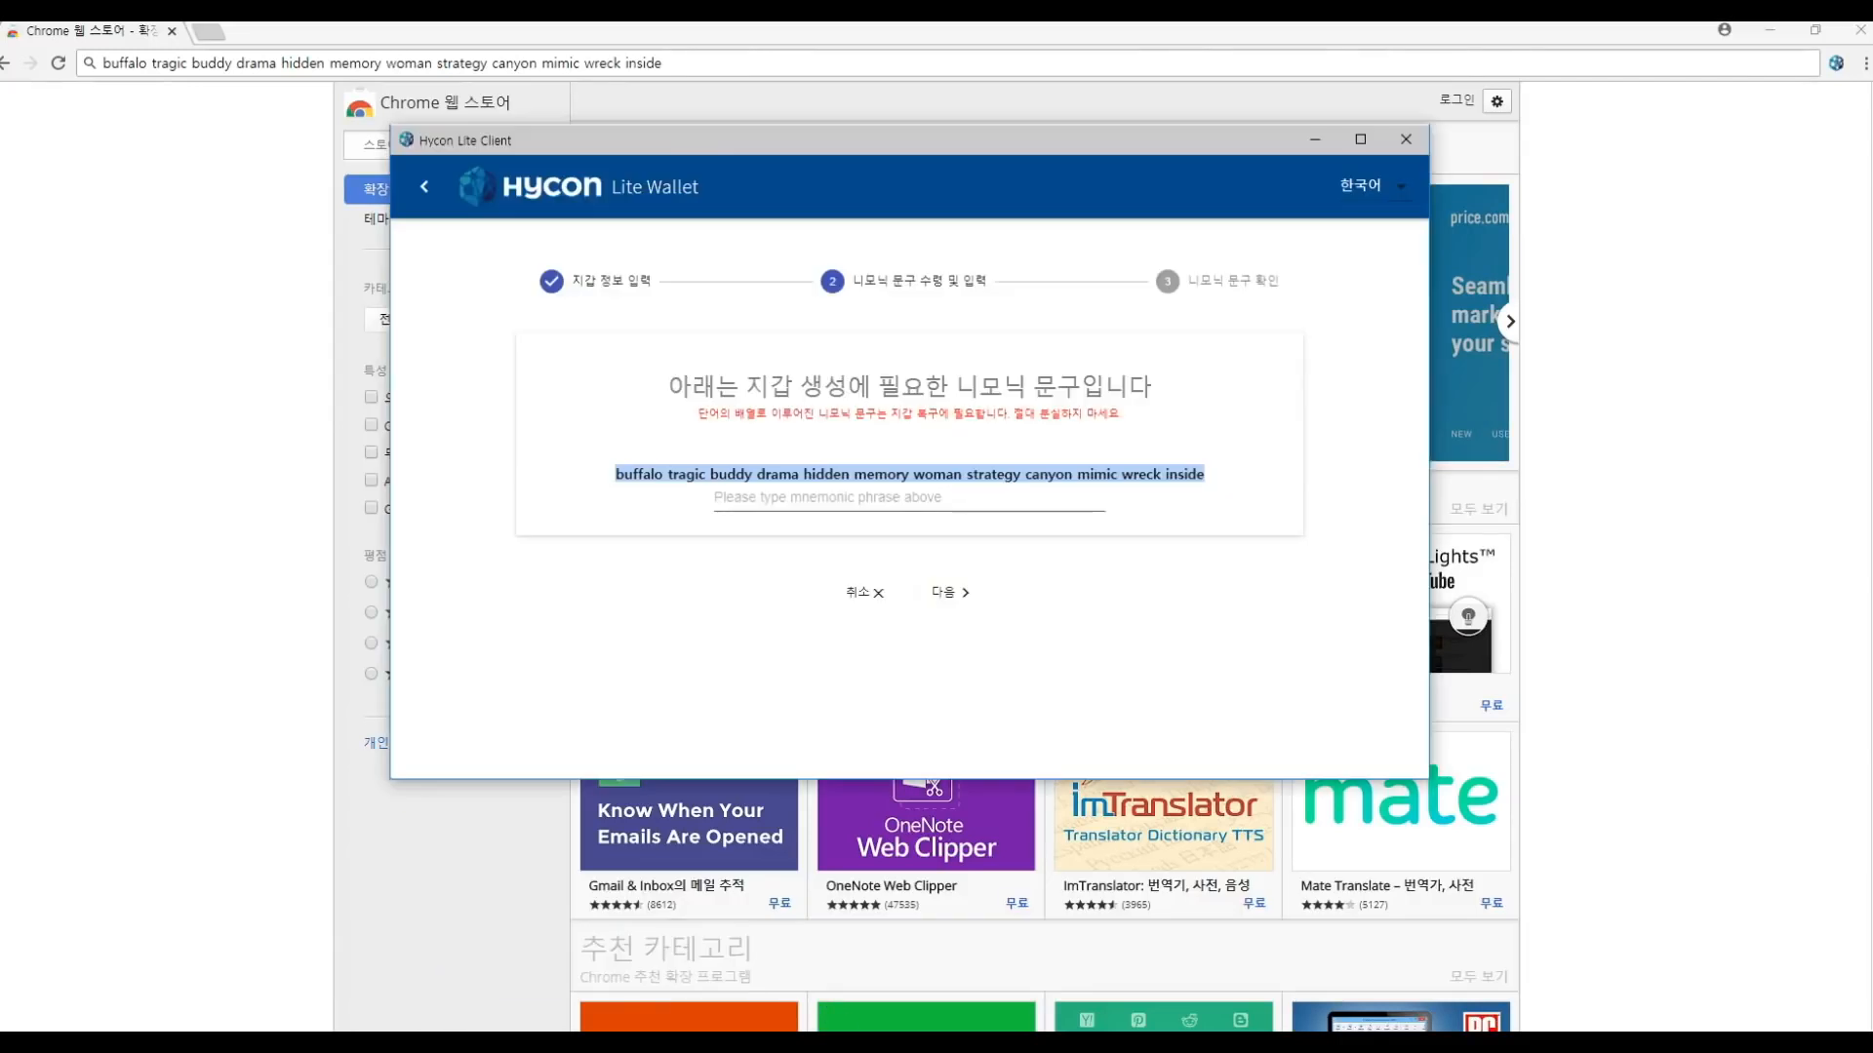
click(860, 506)
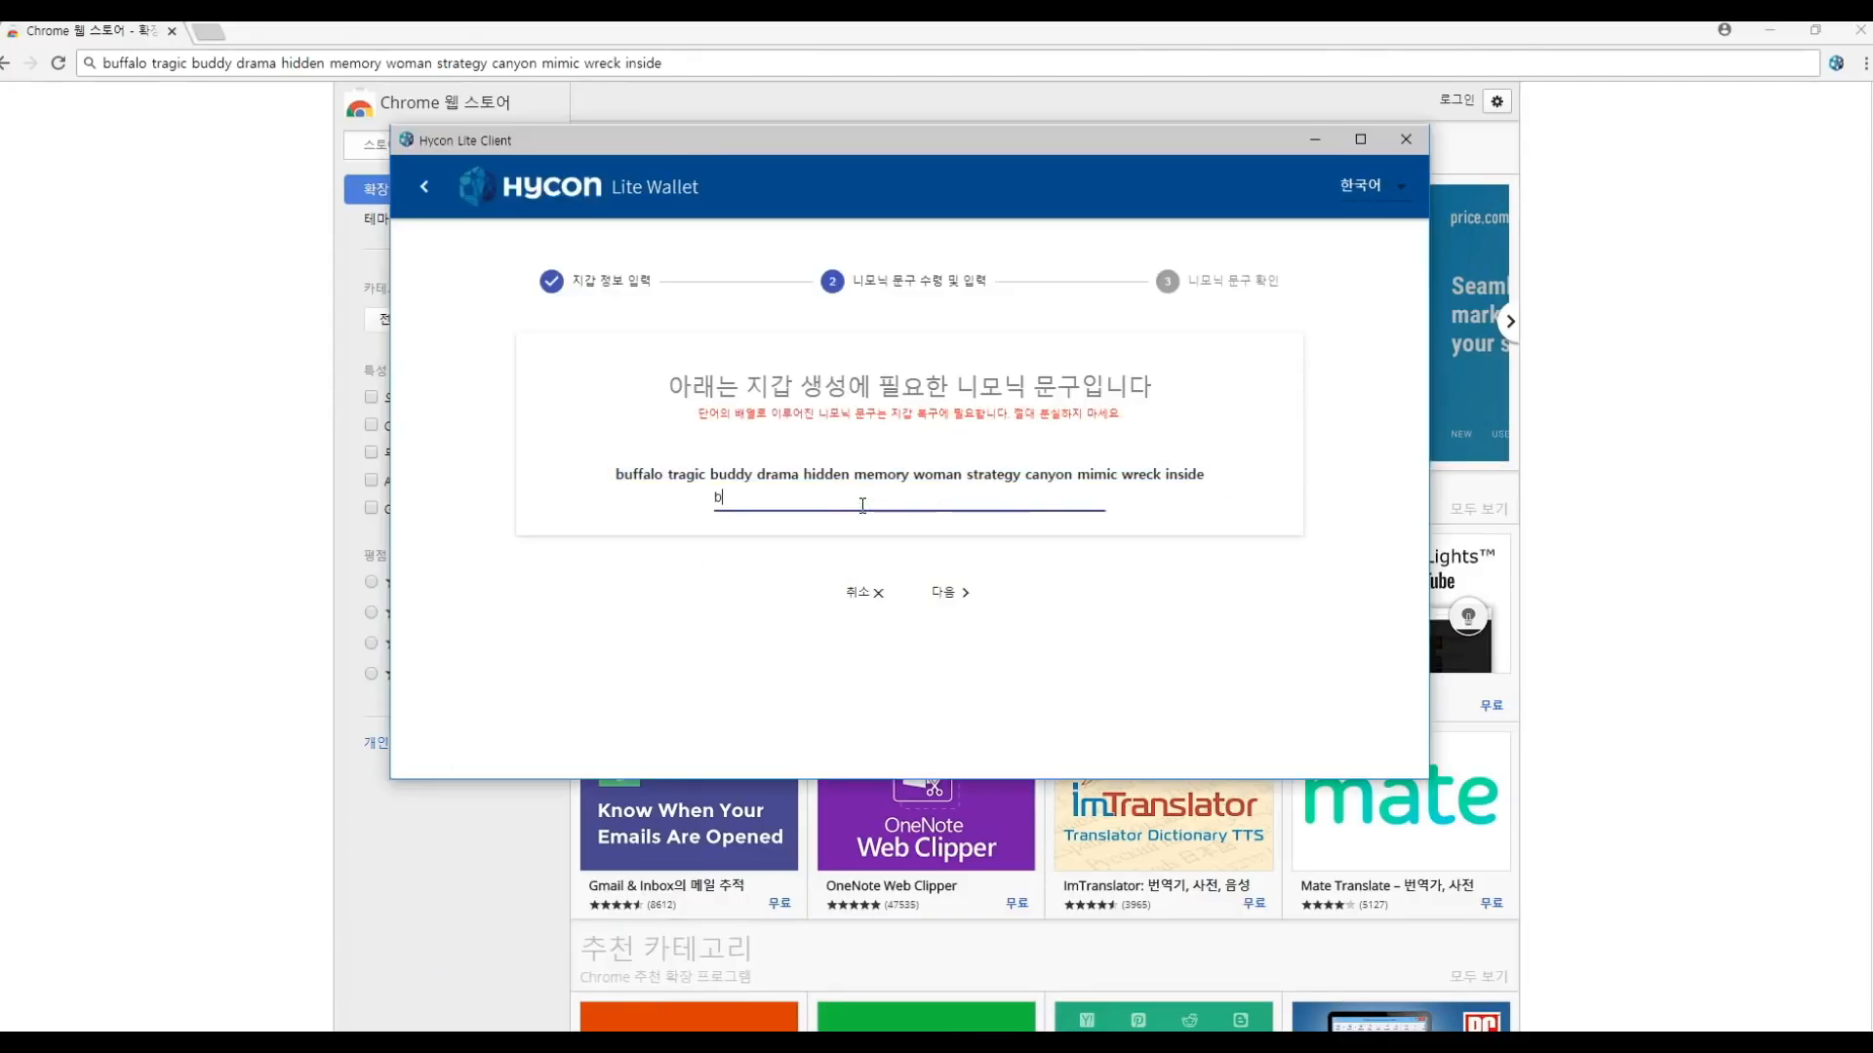
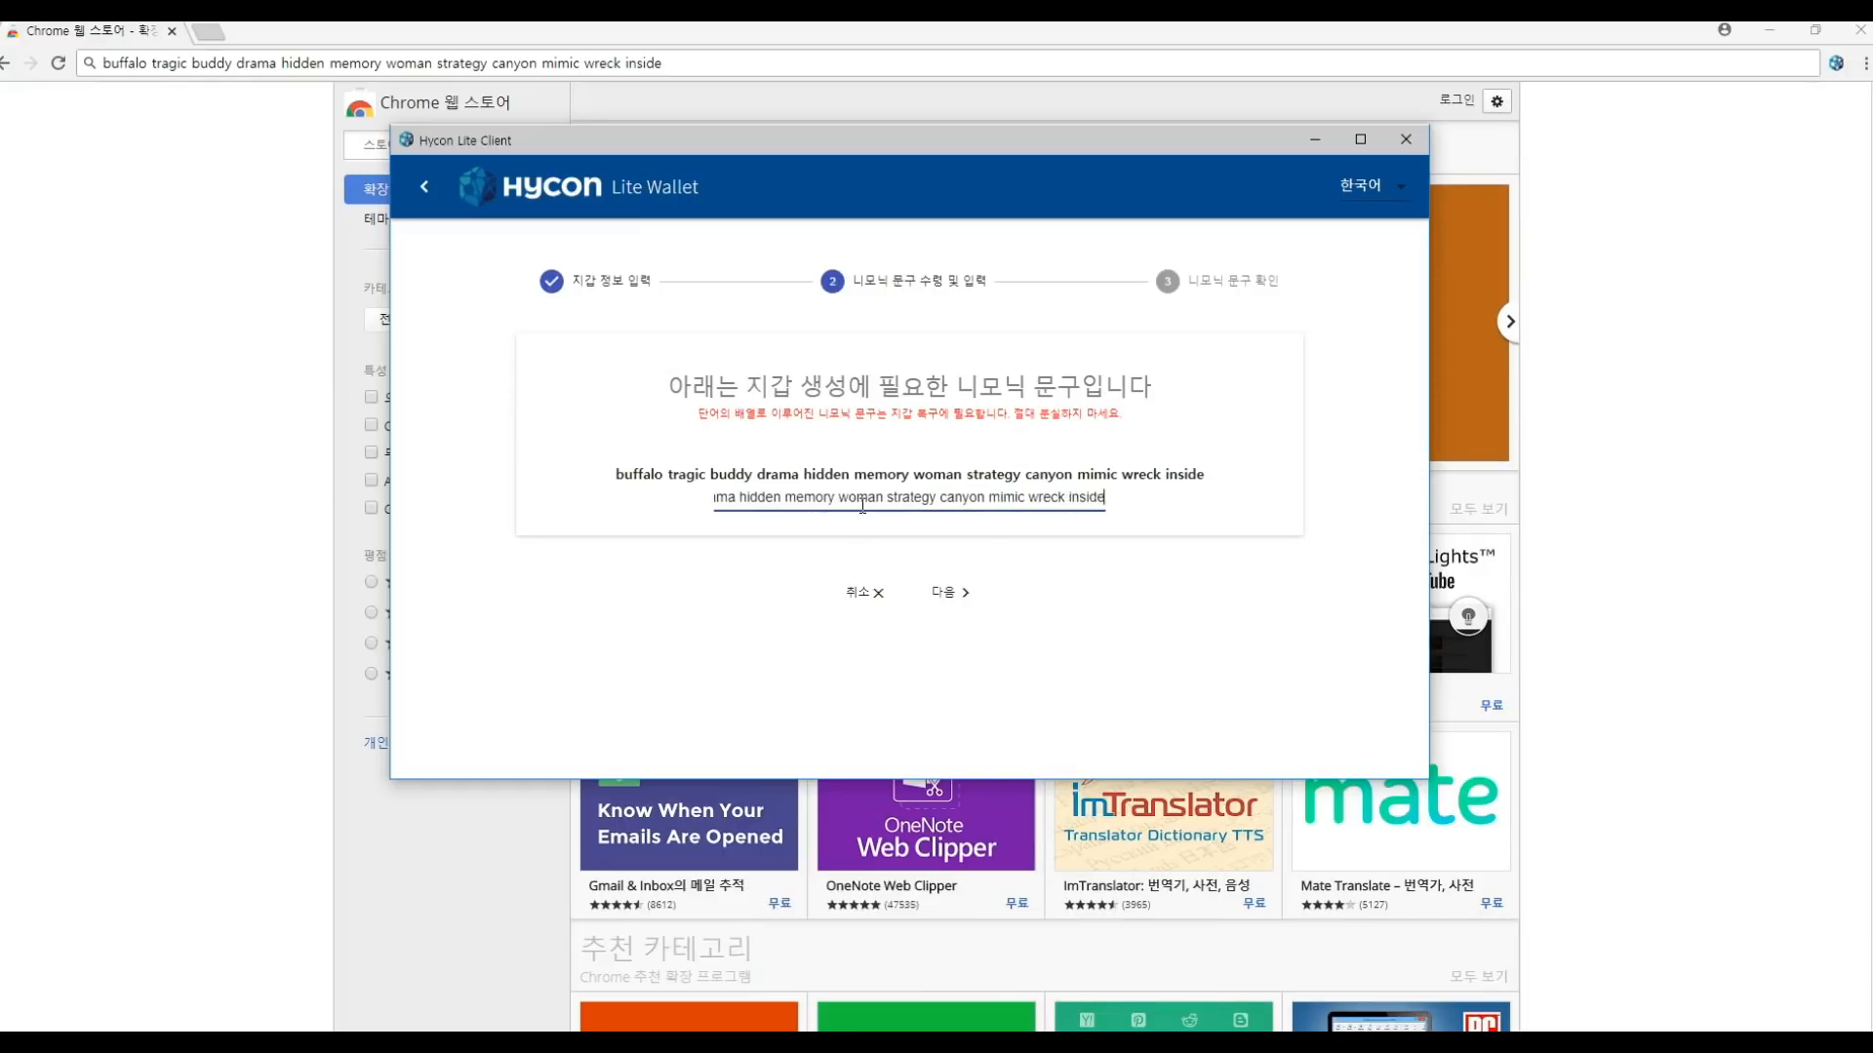
click(938, 594)
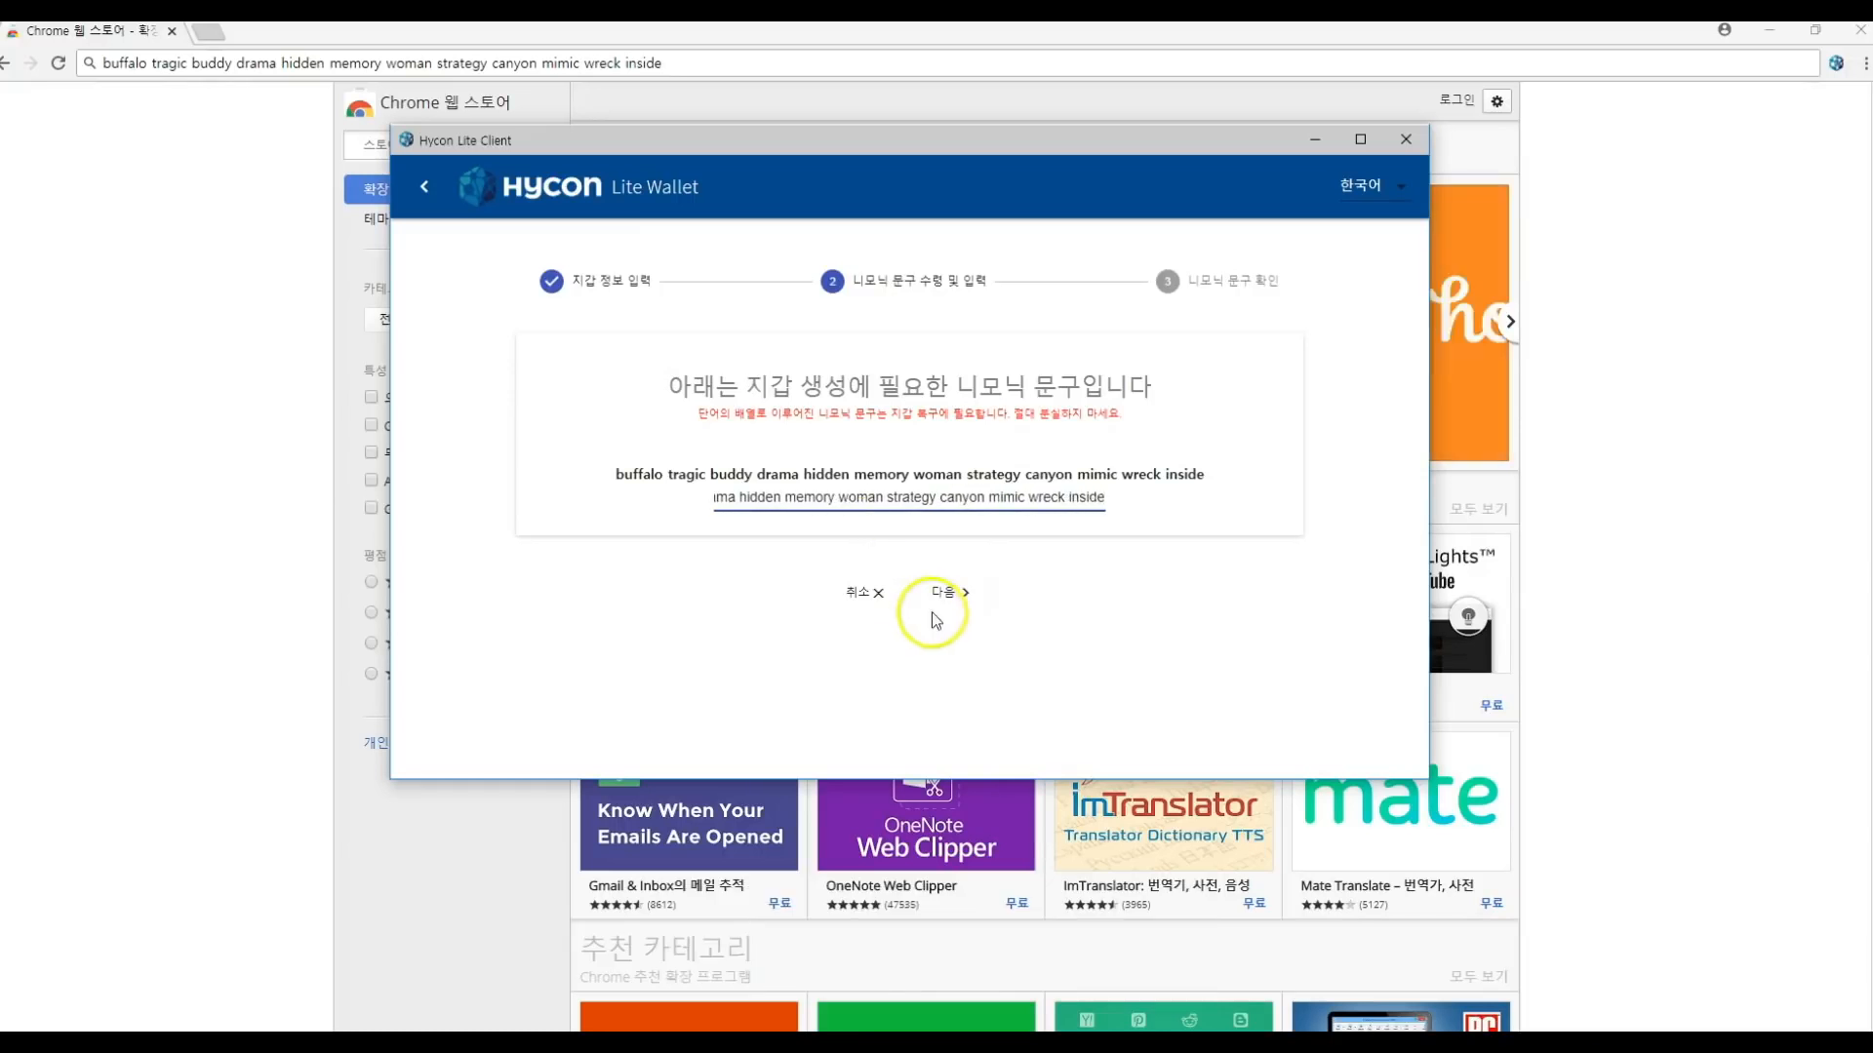
Re-enter the recovery phrase in the confirmation field, fixing a typo, and submit it
click(882, 454)
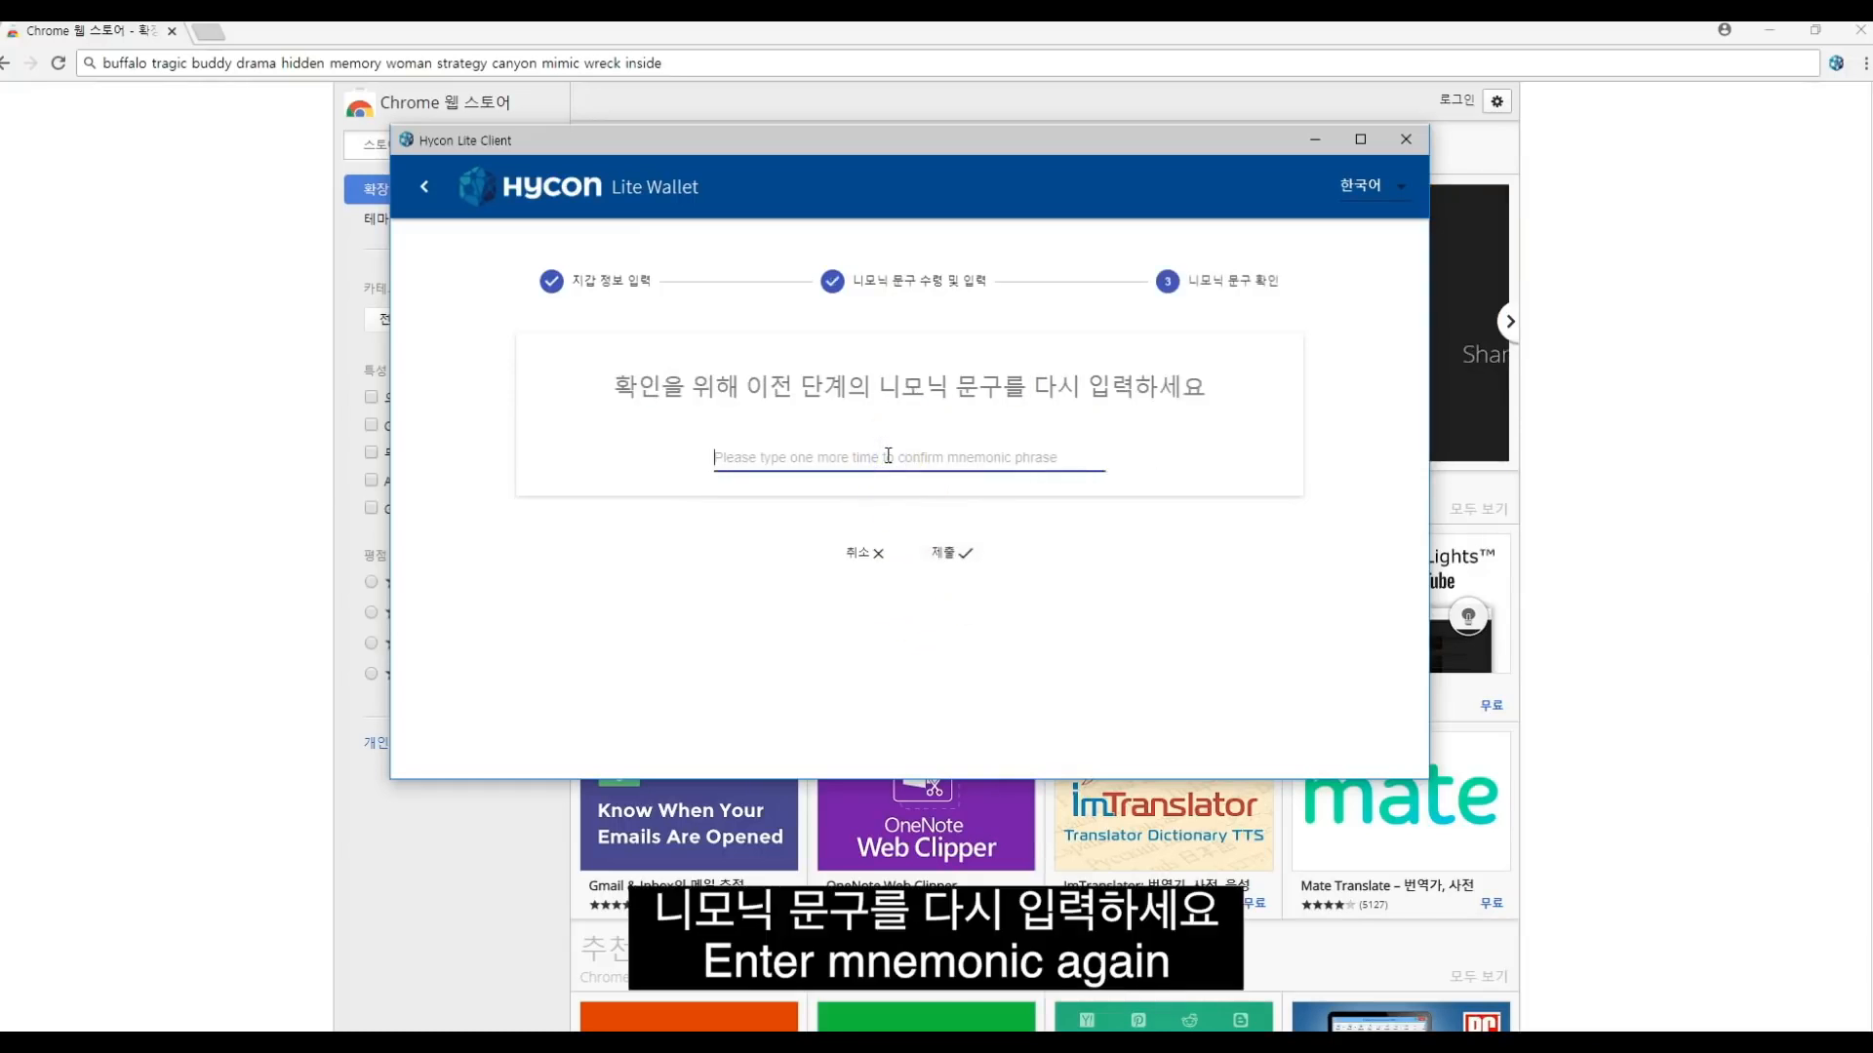
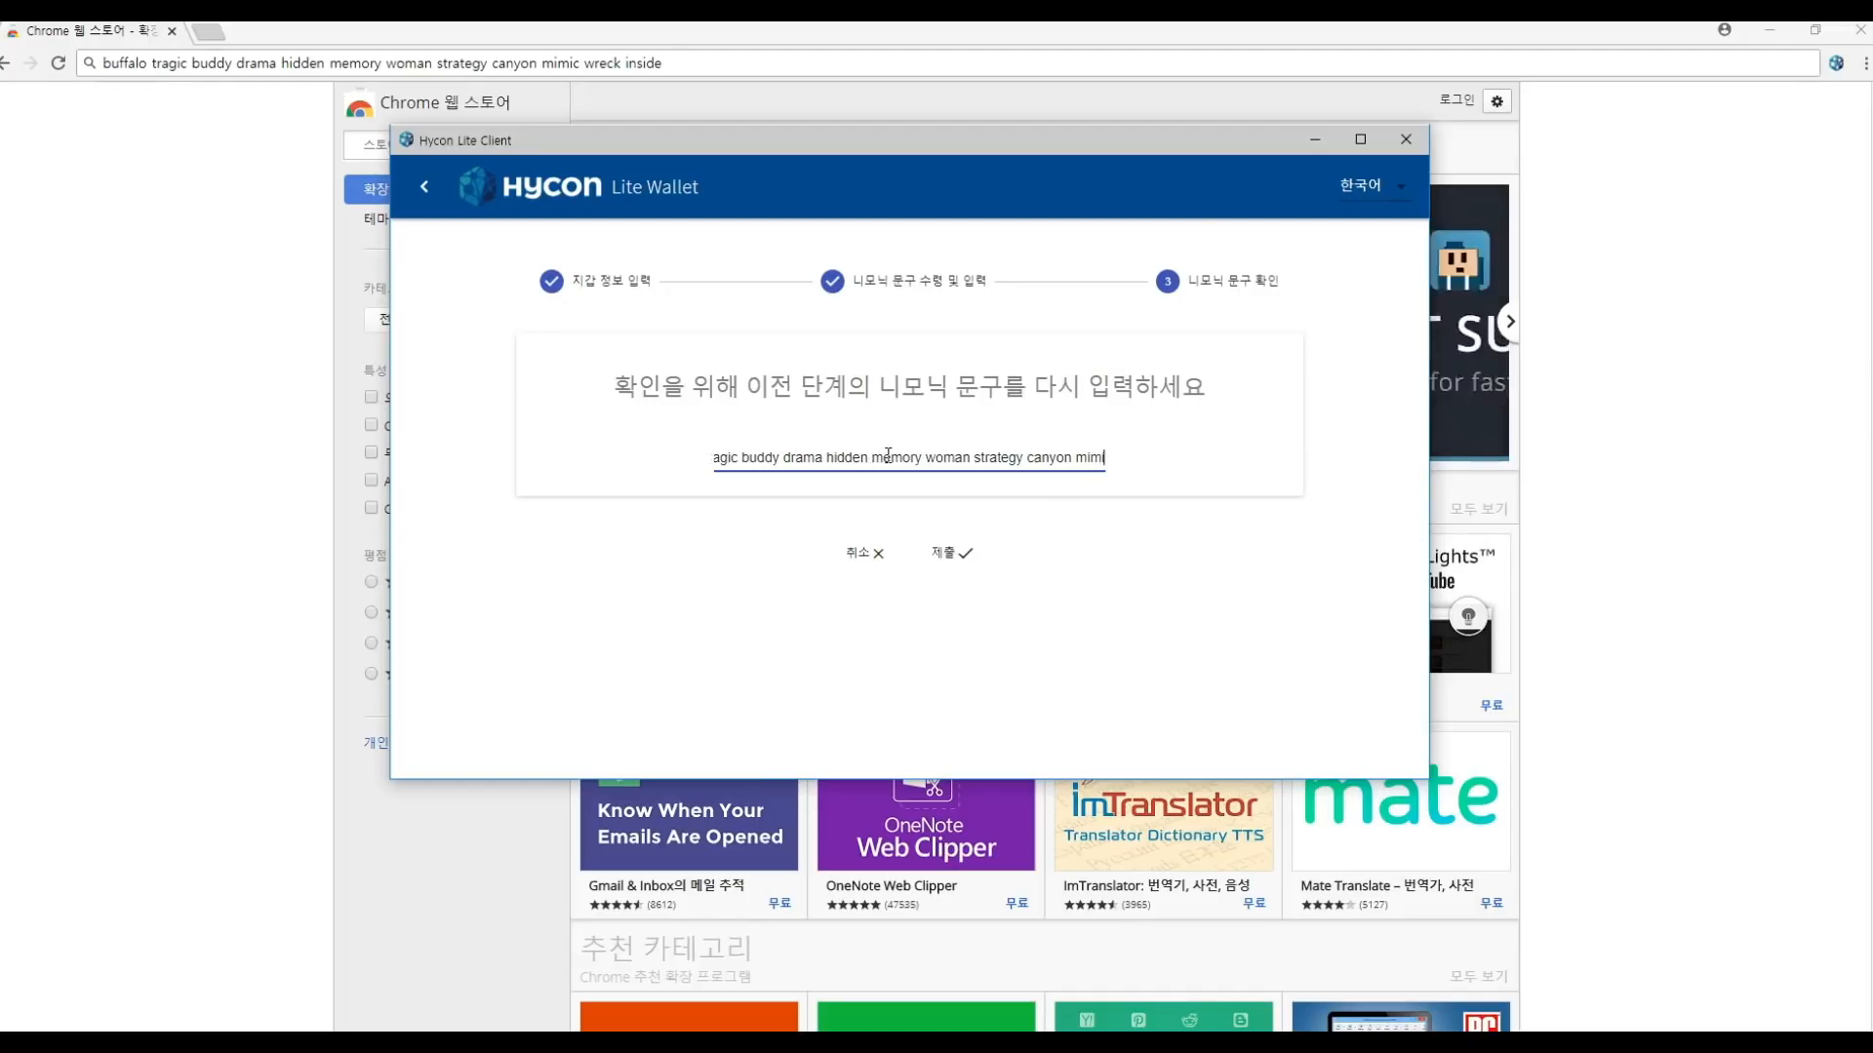
click(951, 555)
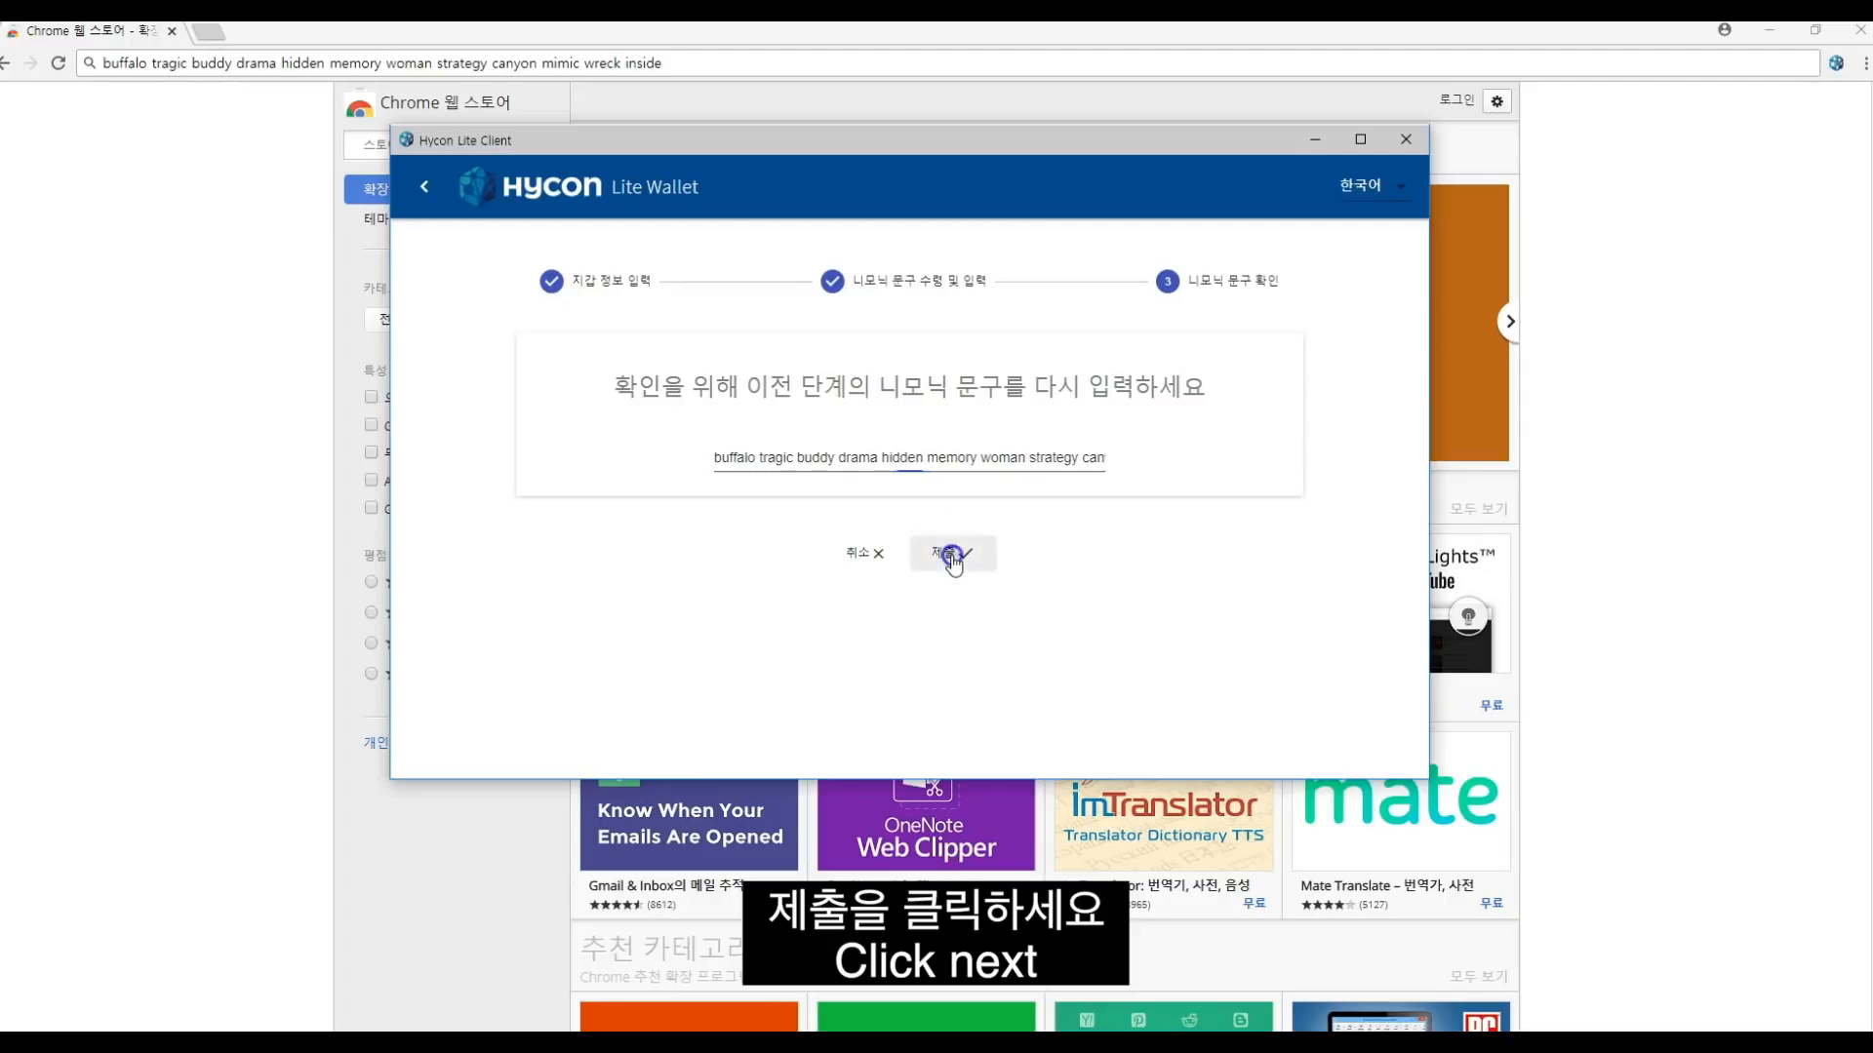
click(1376, 182)
click(986, 236)
Copy the wallet address, look over the transfer form's amount field, then return to the wallet list
click(431, 453)
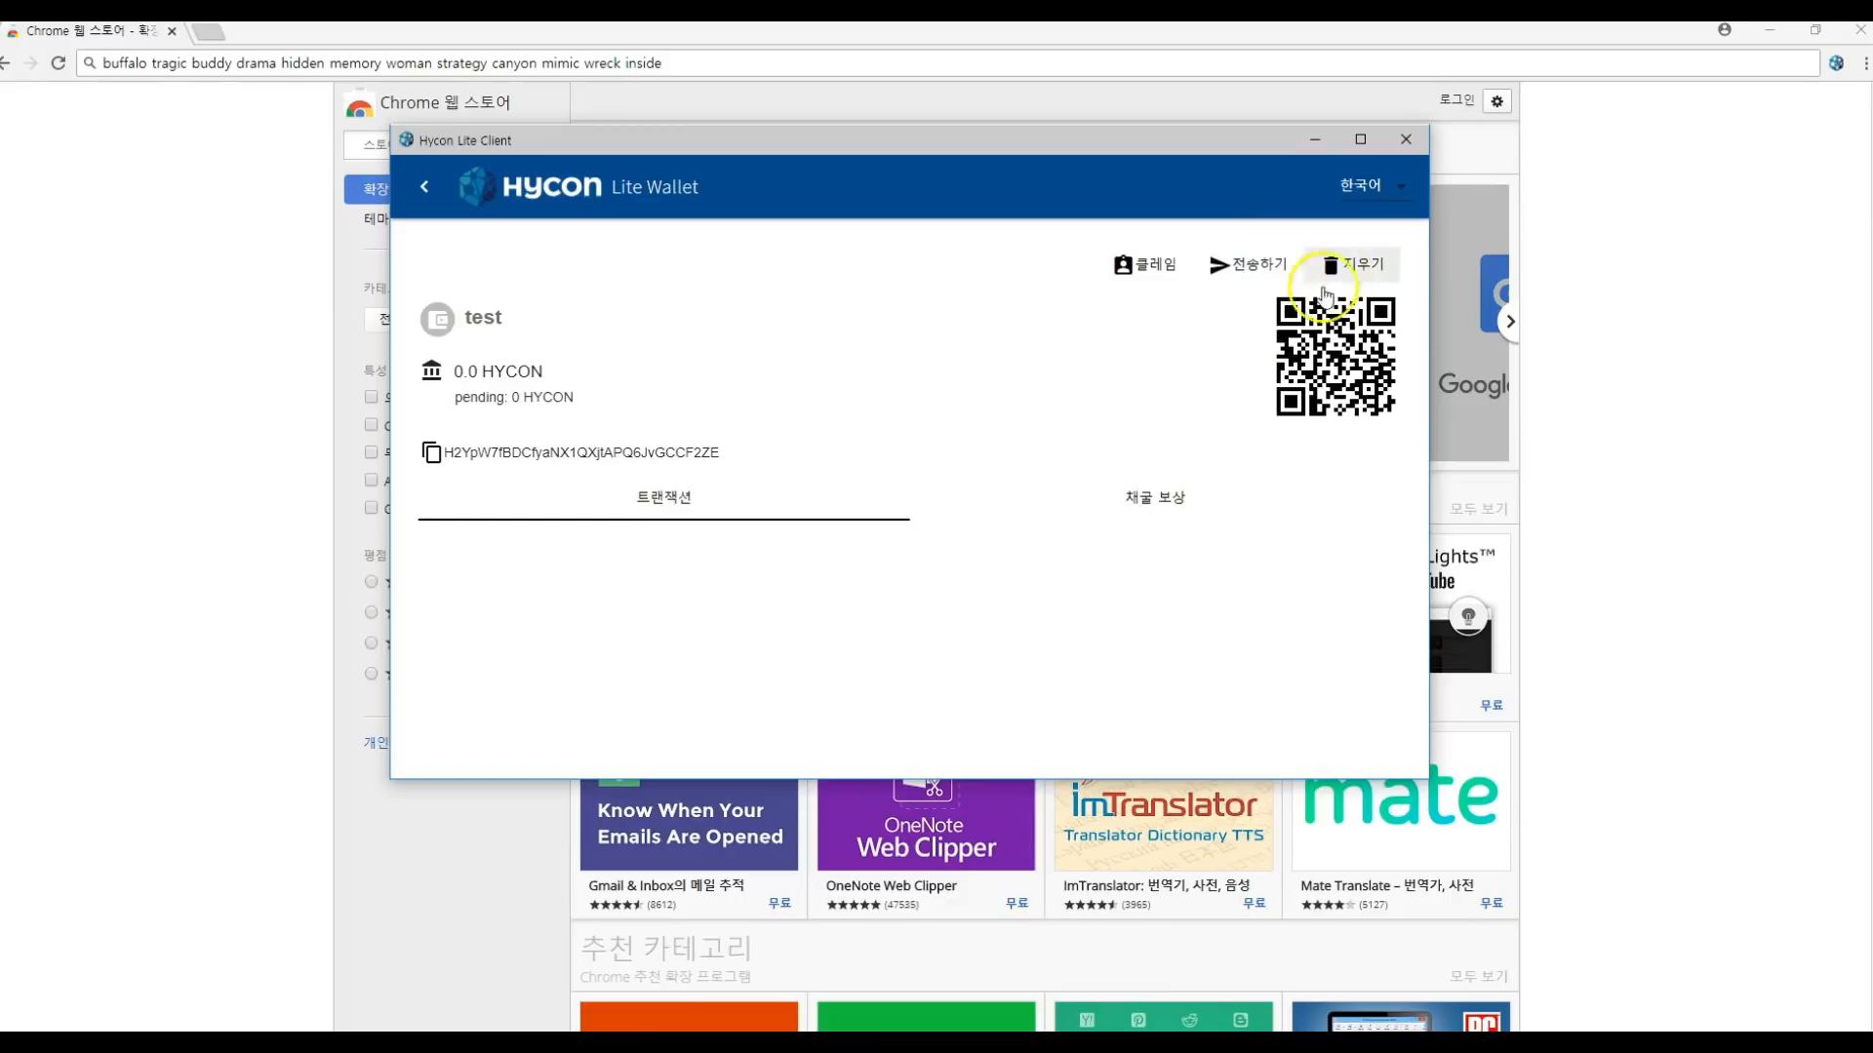
click(1242, 271)
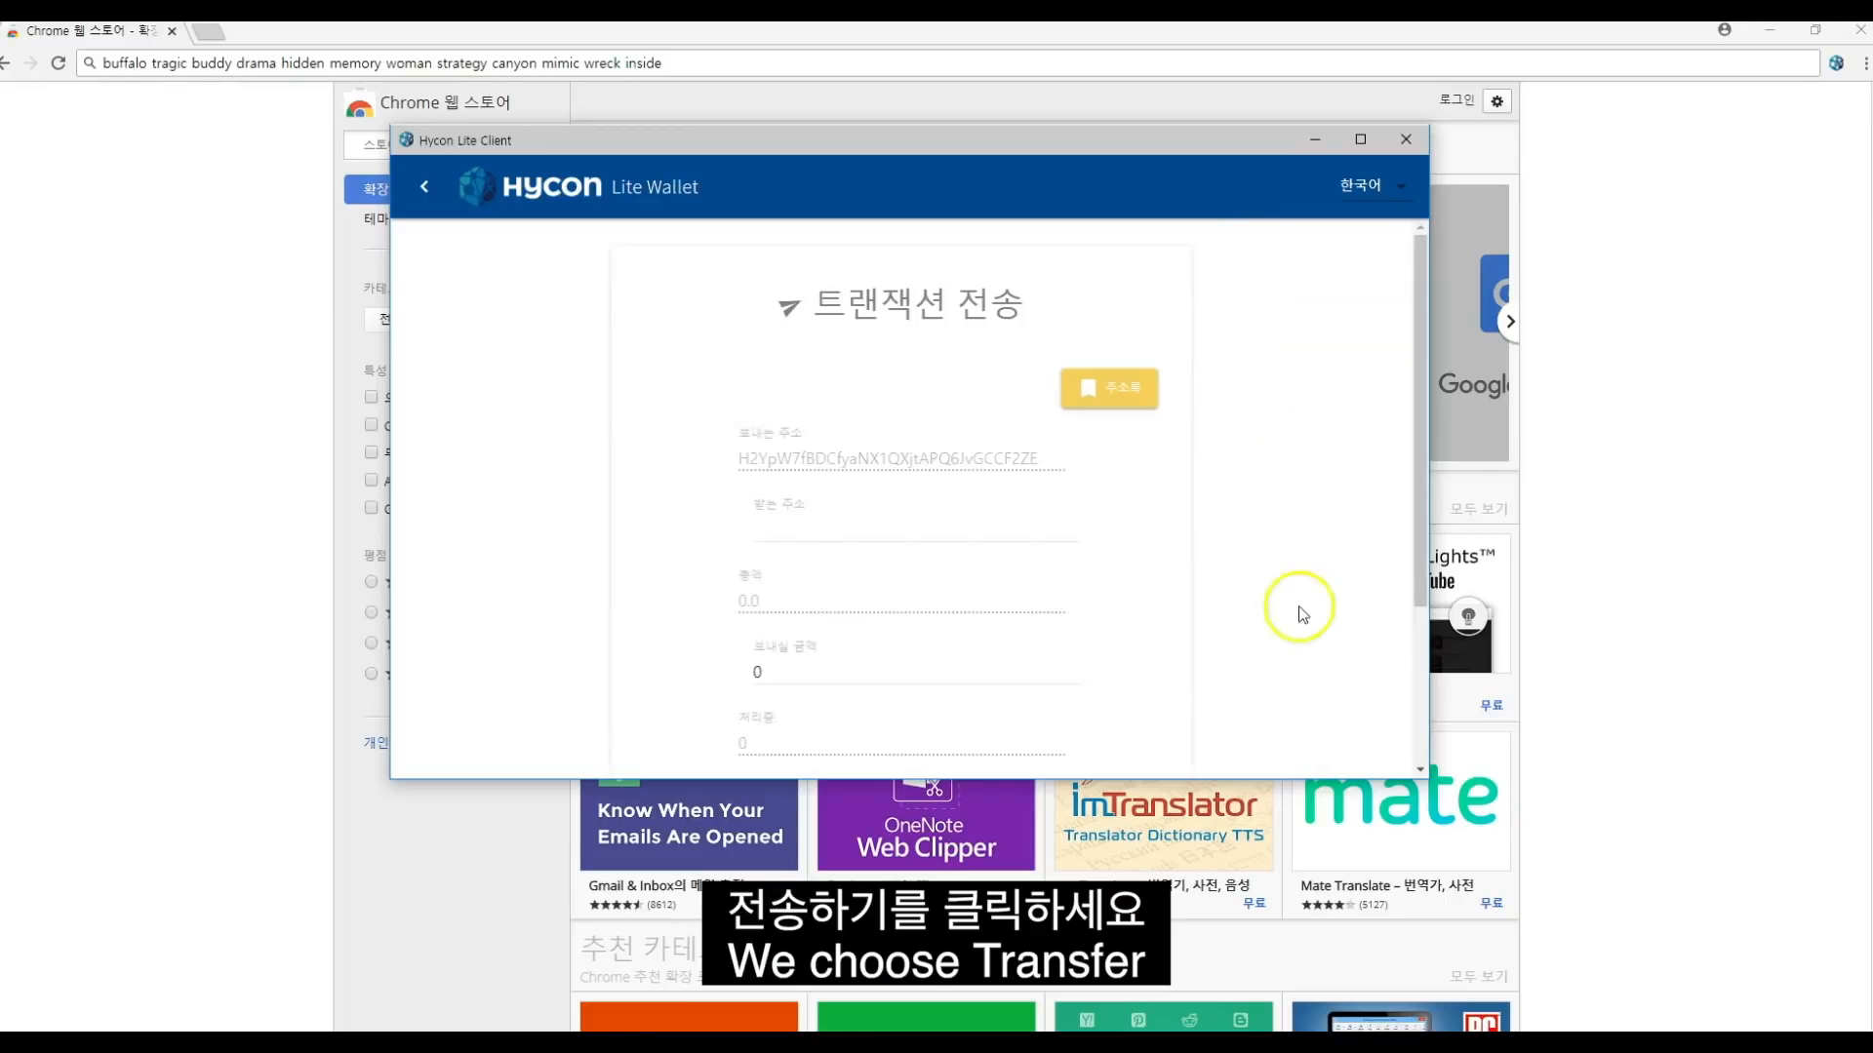
click(781, 665)
scroll(695, 585, down, 3)
scroll(693, 575, up, 3)
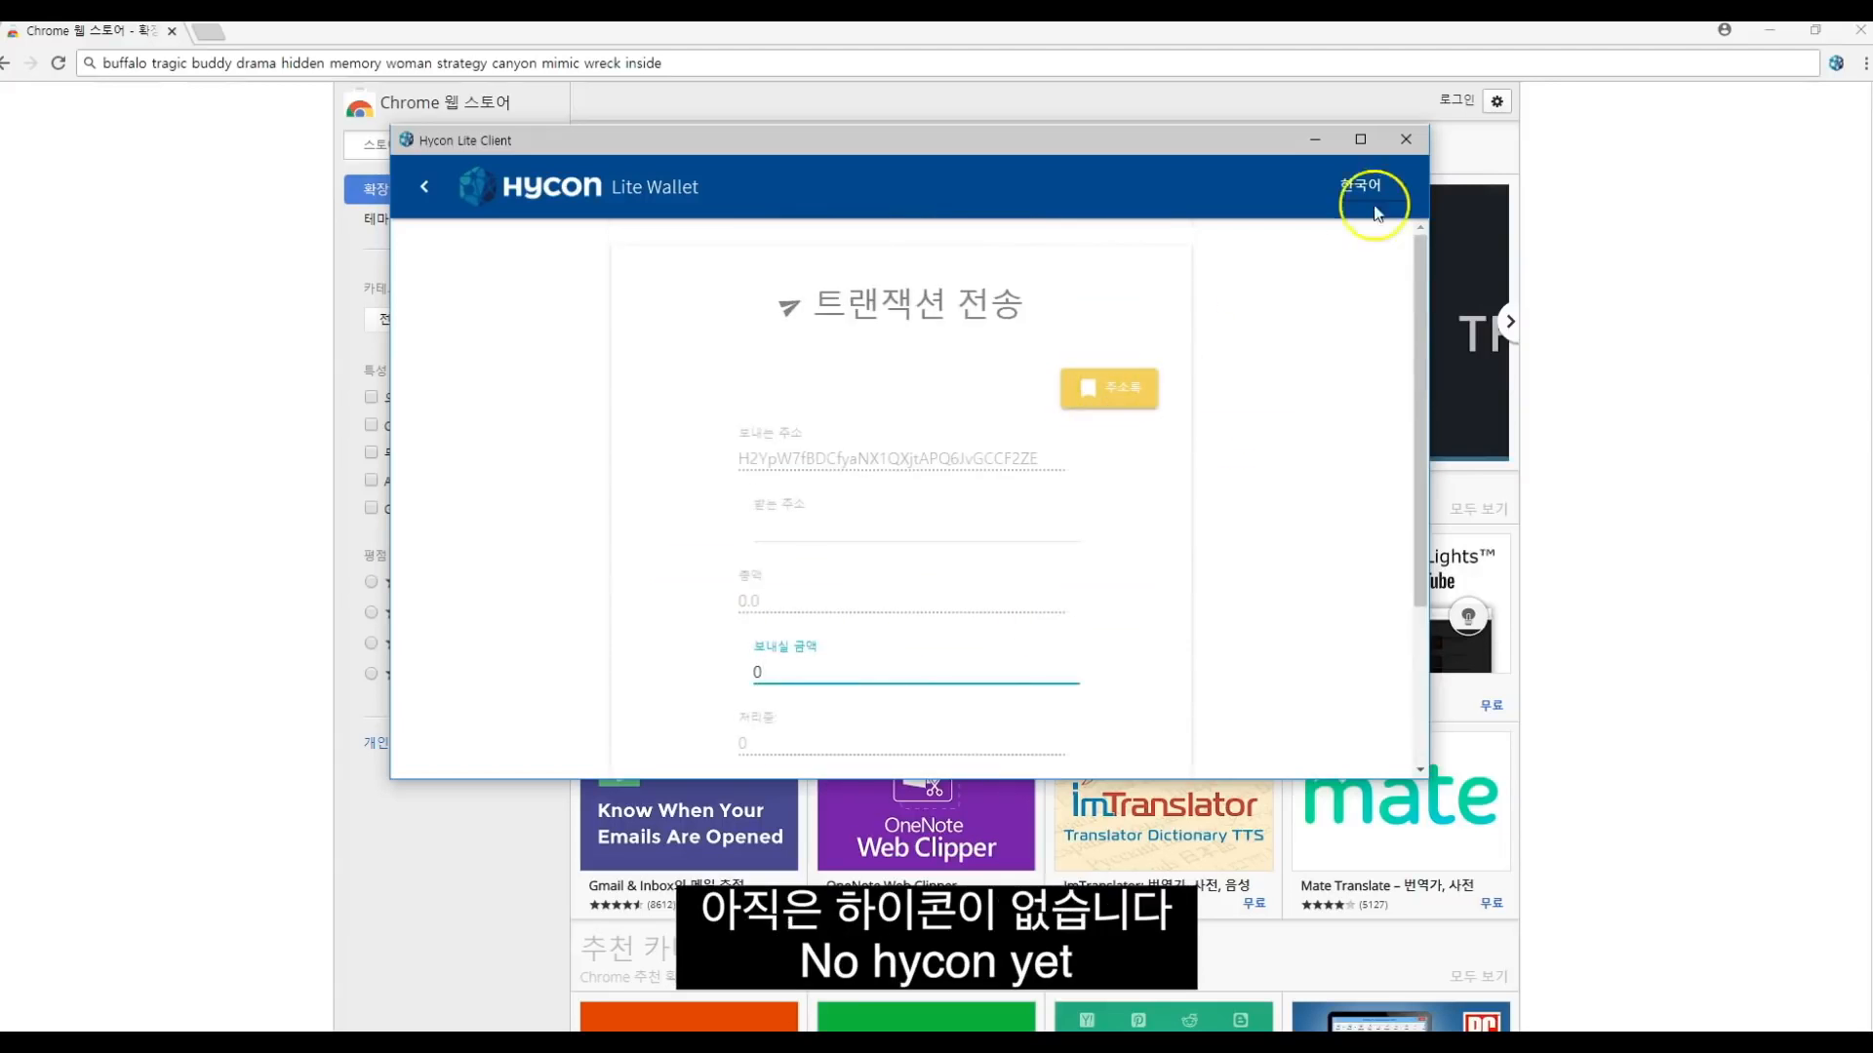
click(419, 191)
Open wallet 'test', follow the sender's address link, and copy that sender address
click(673, 369)
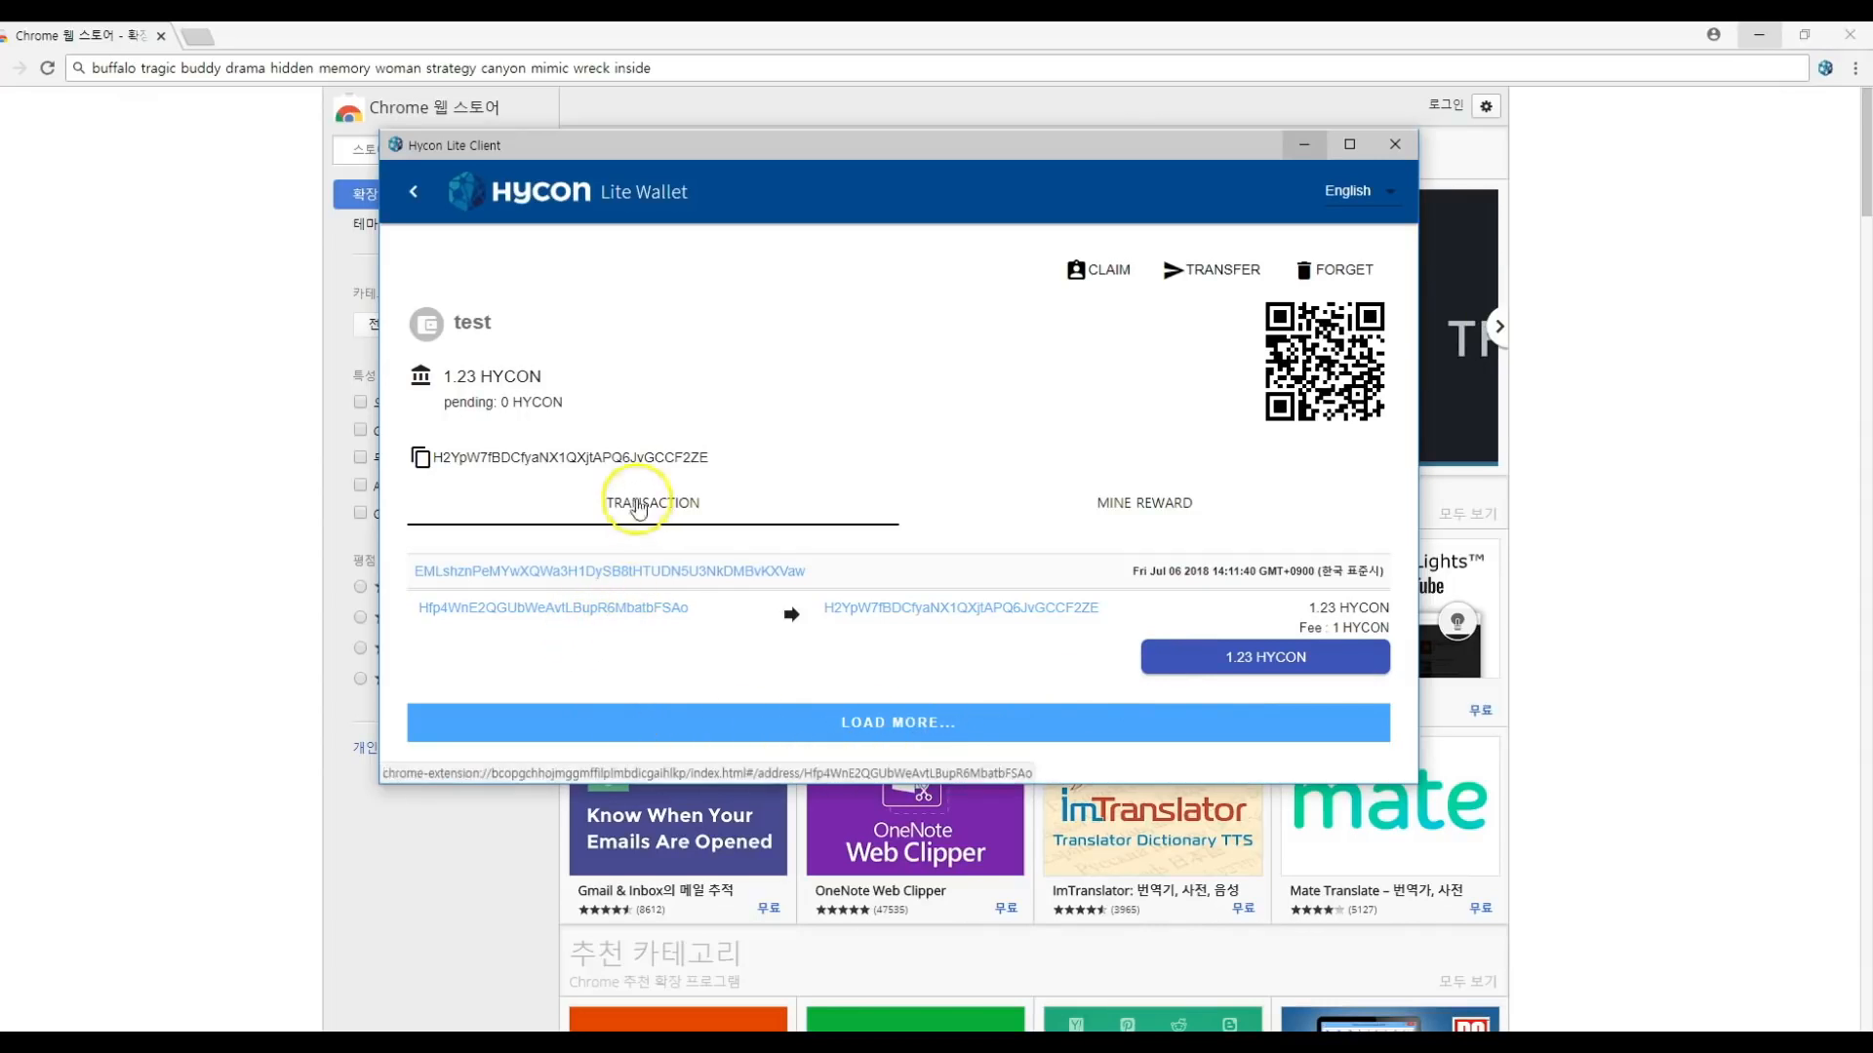
click(618, 615)
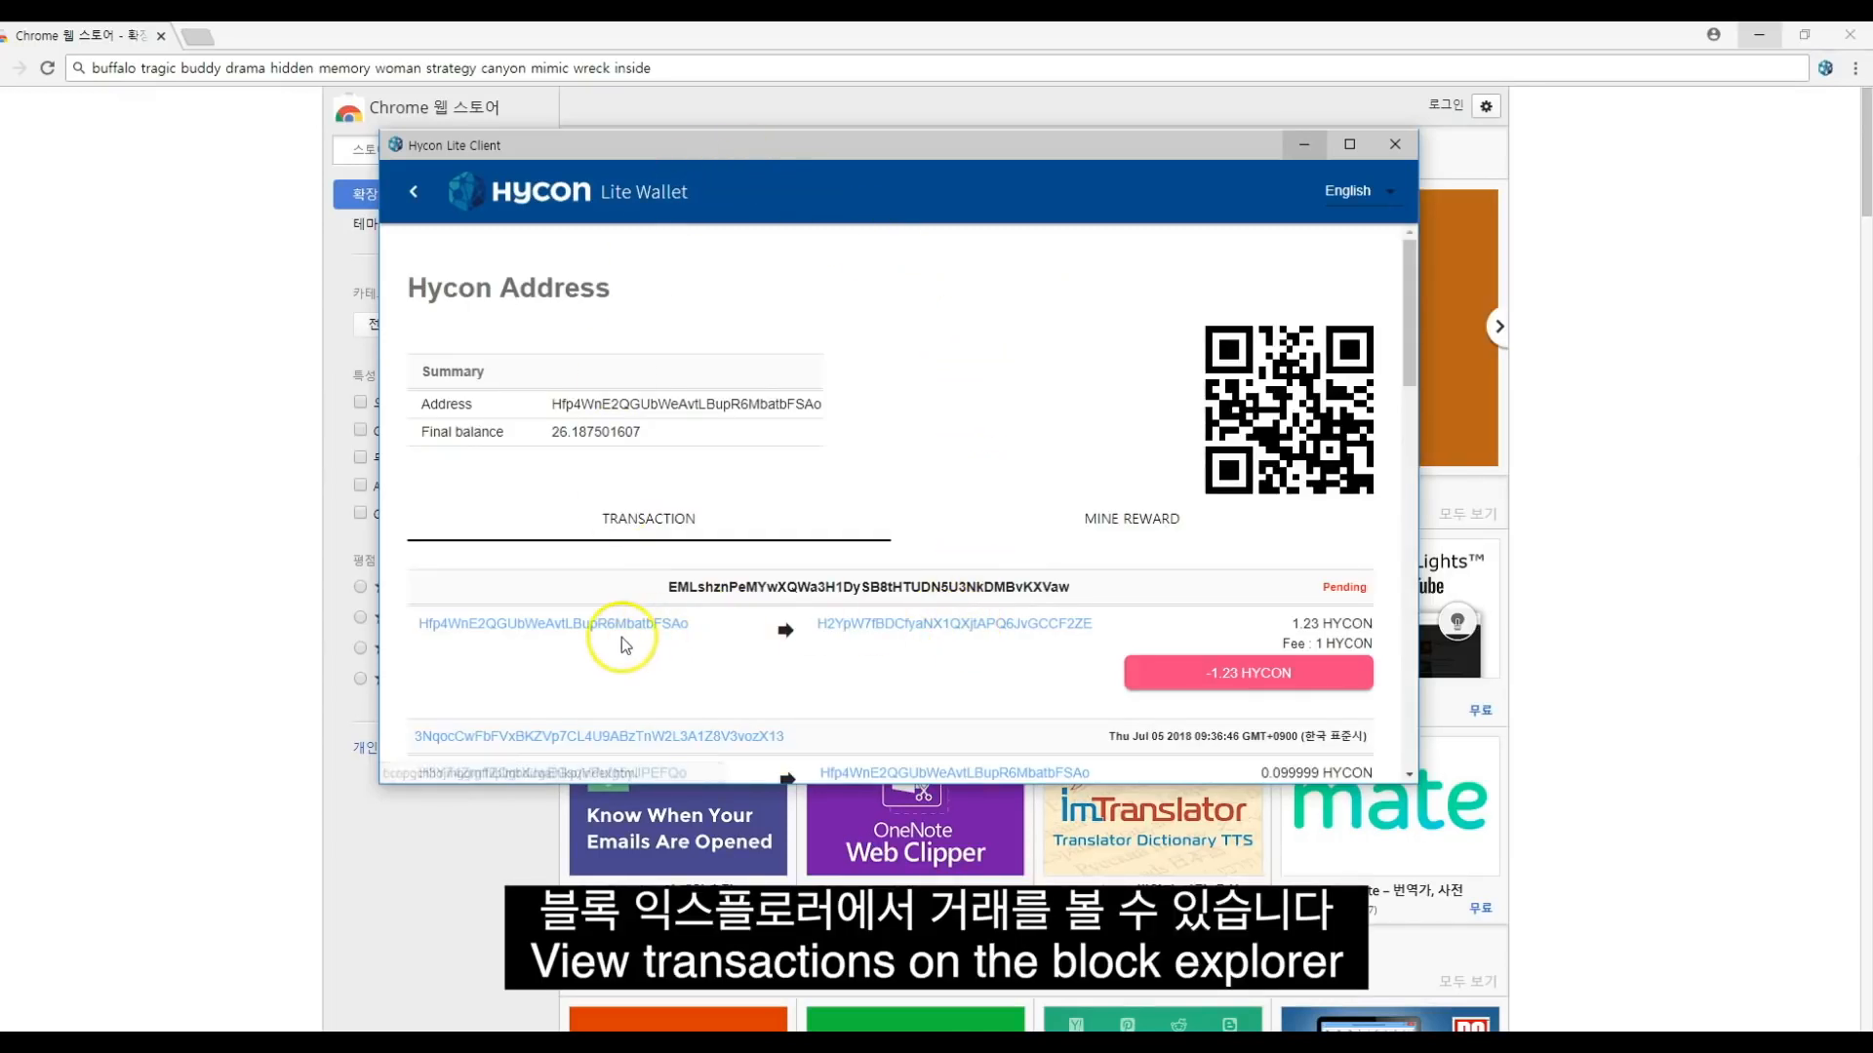
double_click(727, 402)
right_click(727, 402)
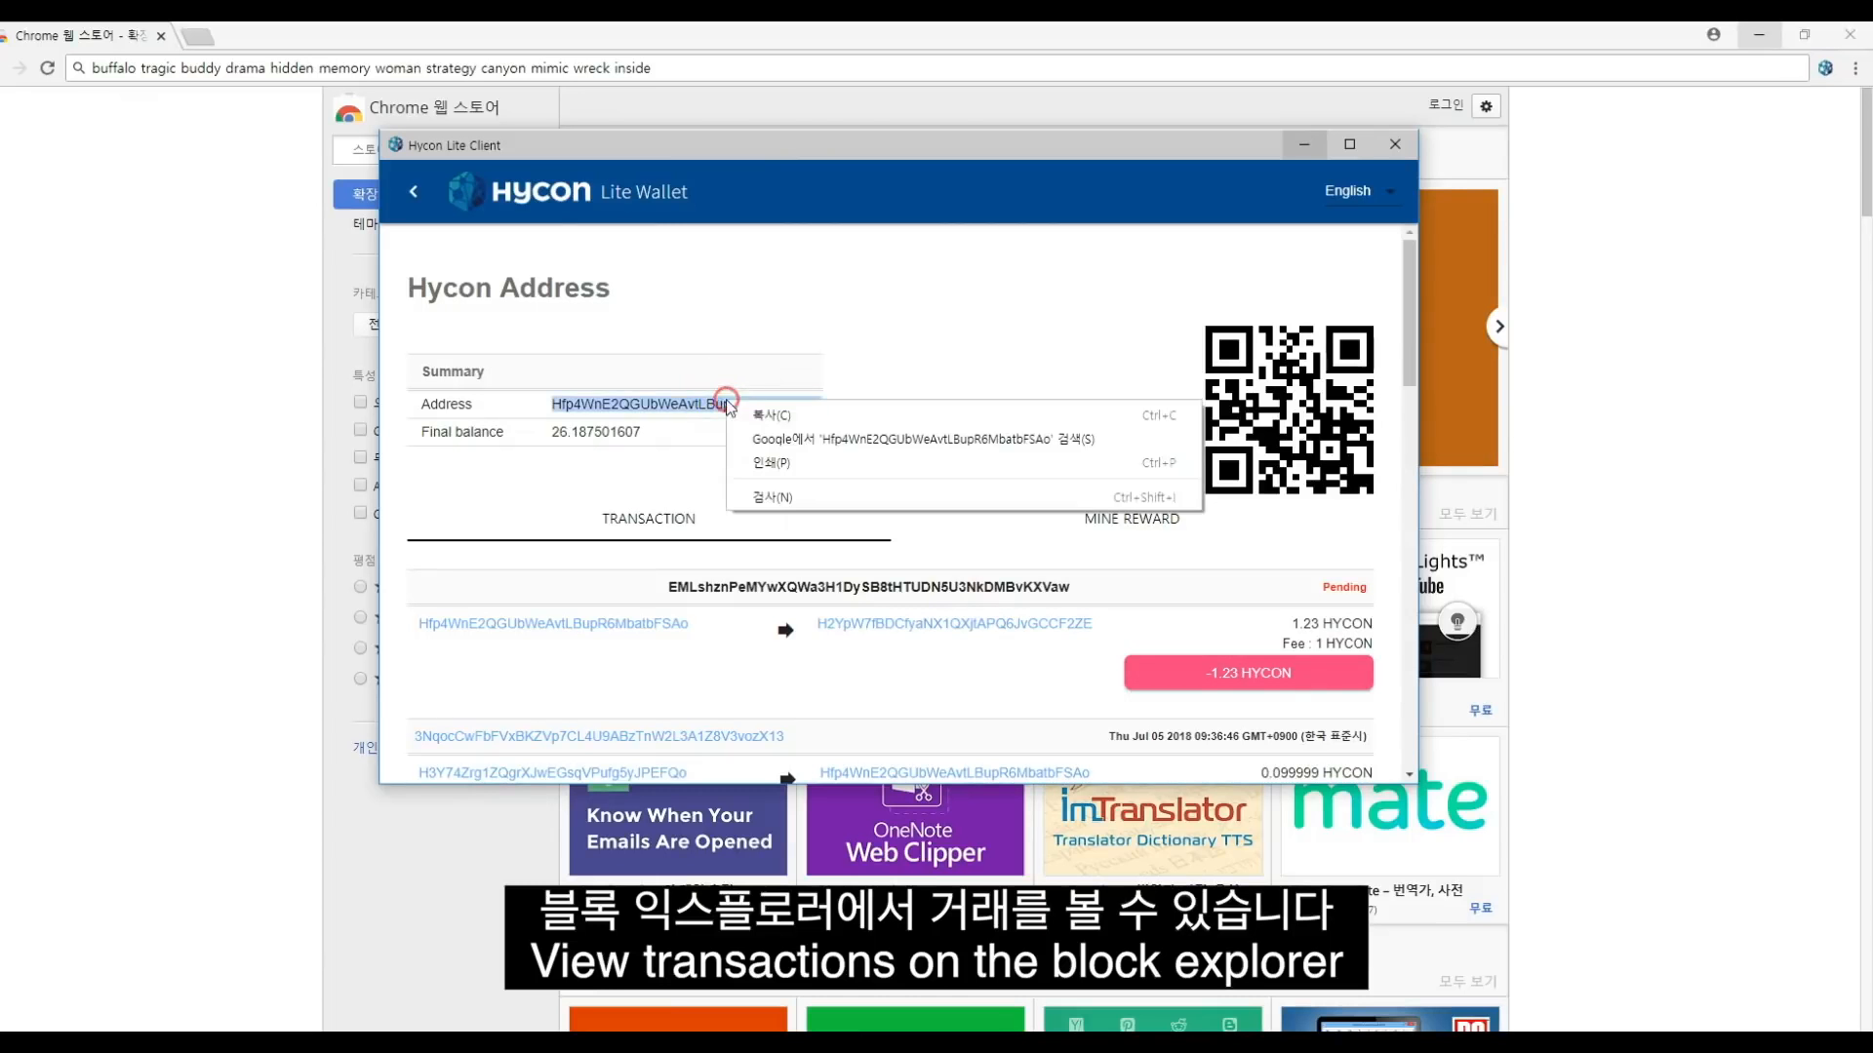
click(770, 403)
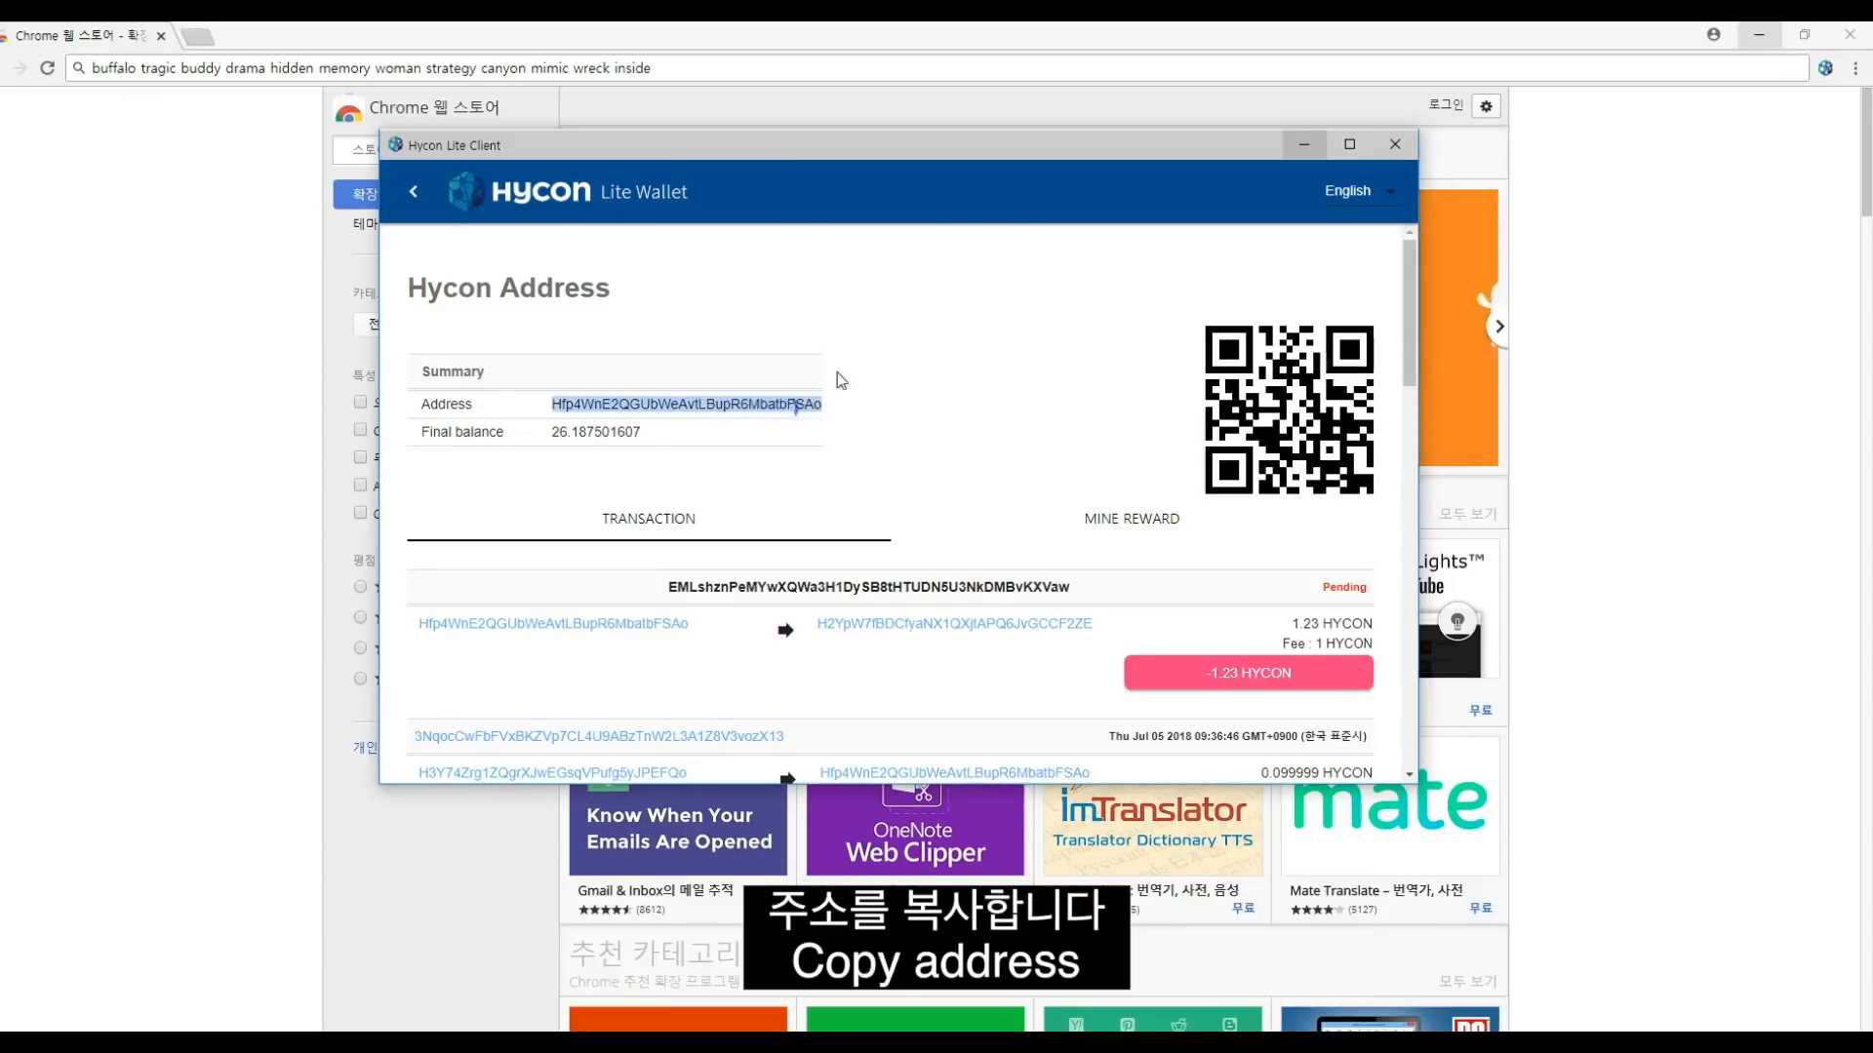
Add an address-book contact named 'Hi' with the pasted sender address, save it, and close the address book
click(410, 195)
click(946, 271)
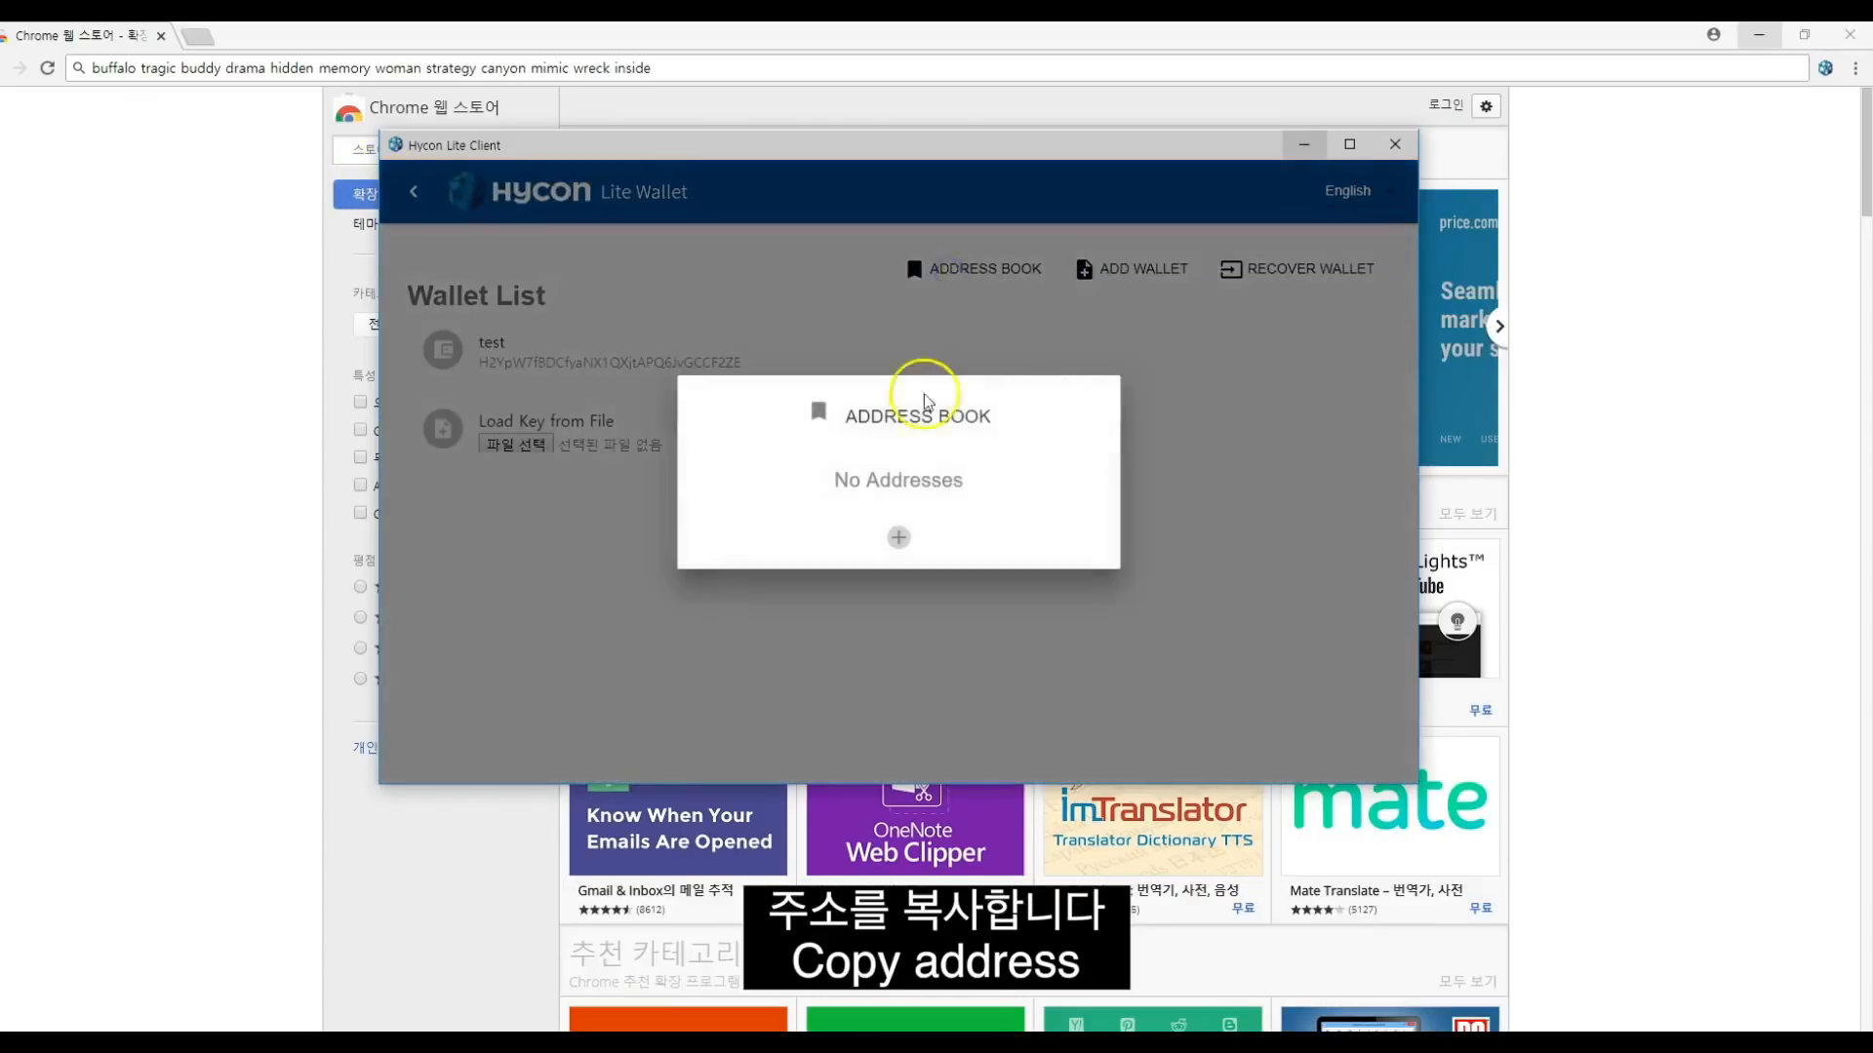
click(898, 537)
click(814, 522)
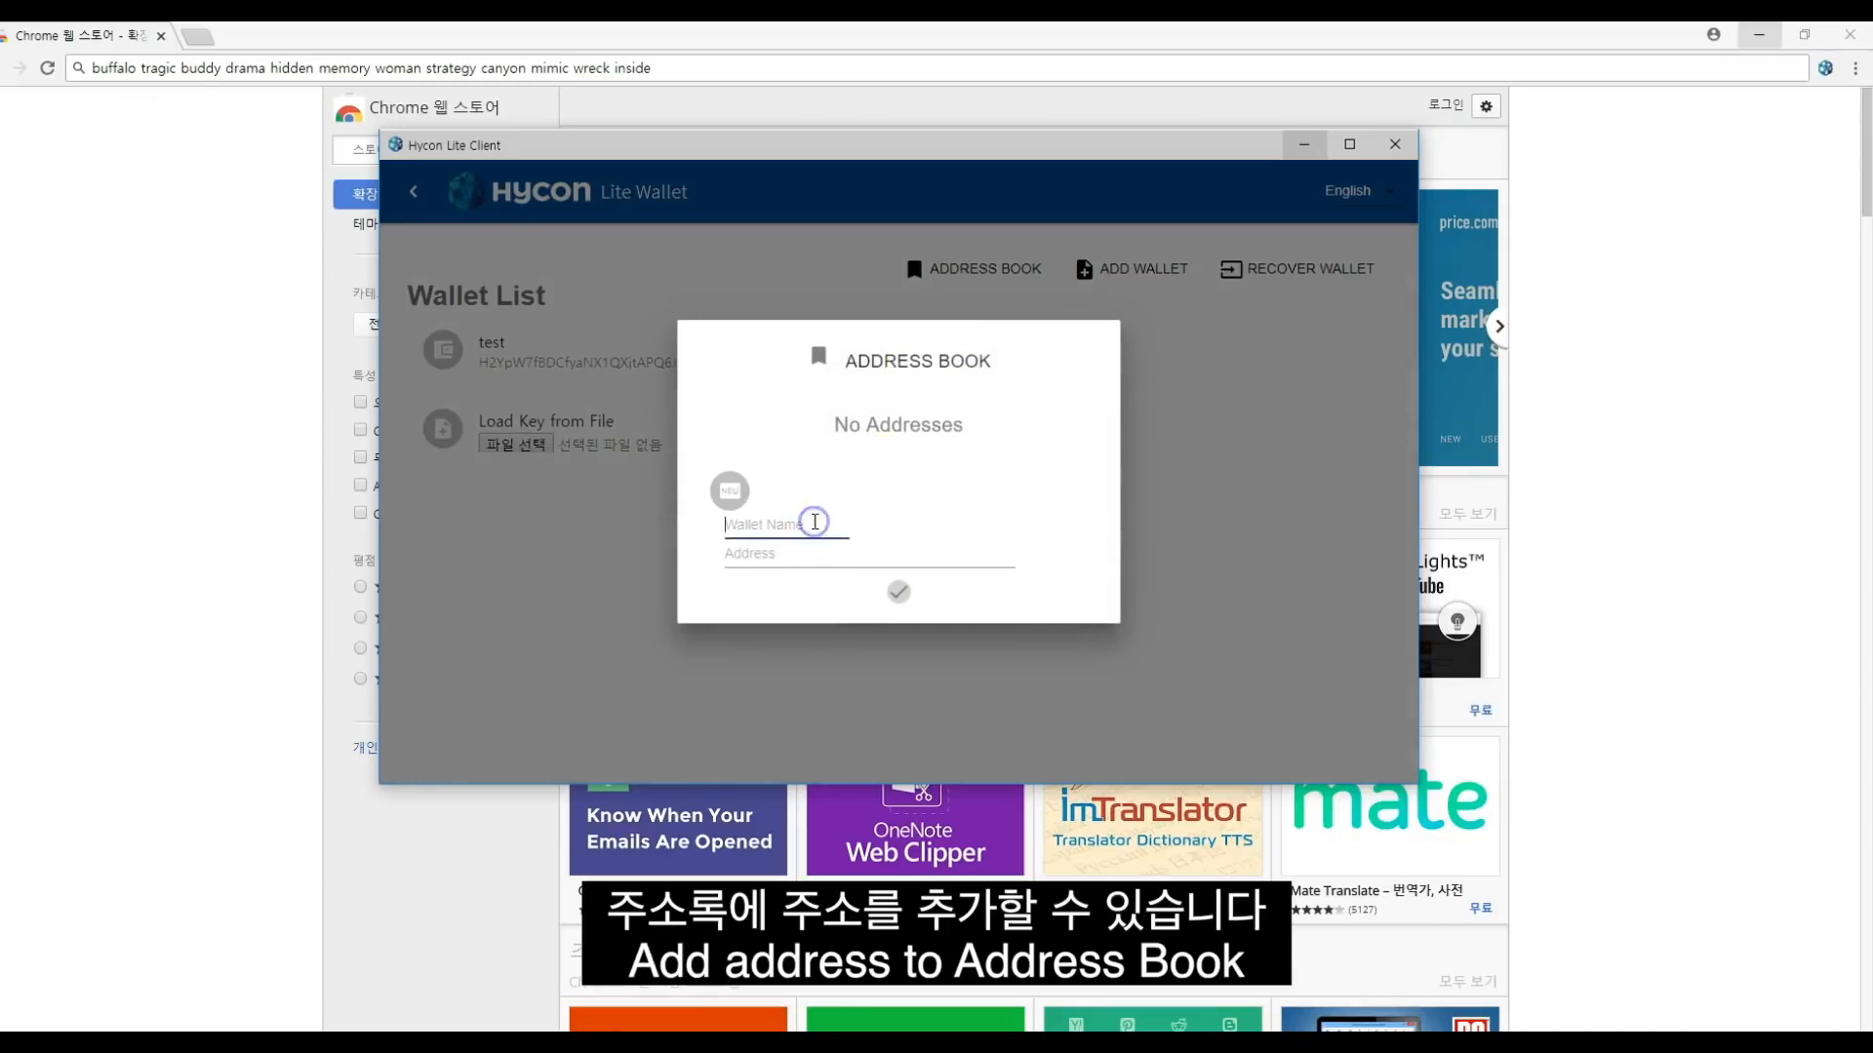
click(803, 554)
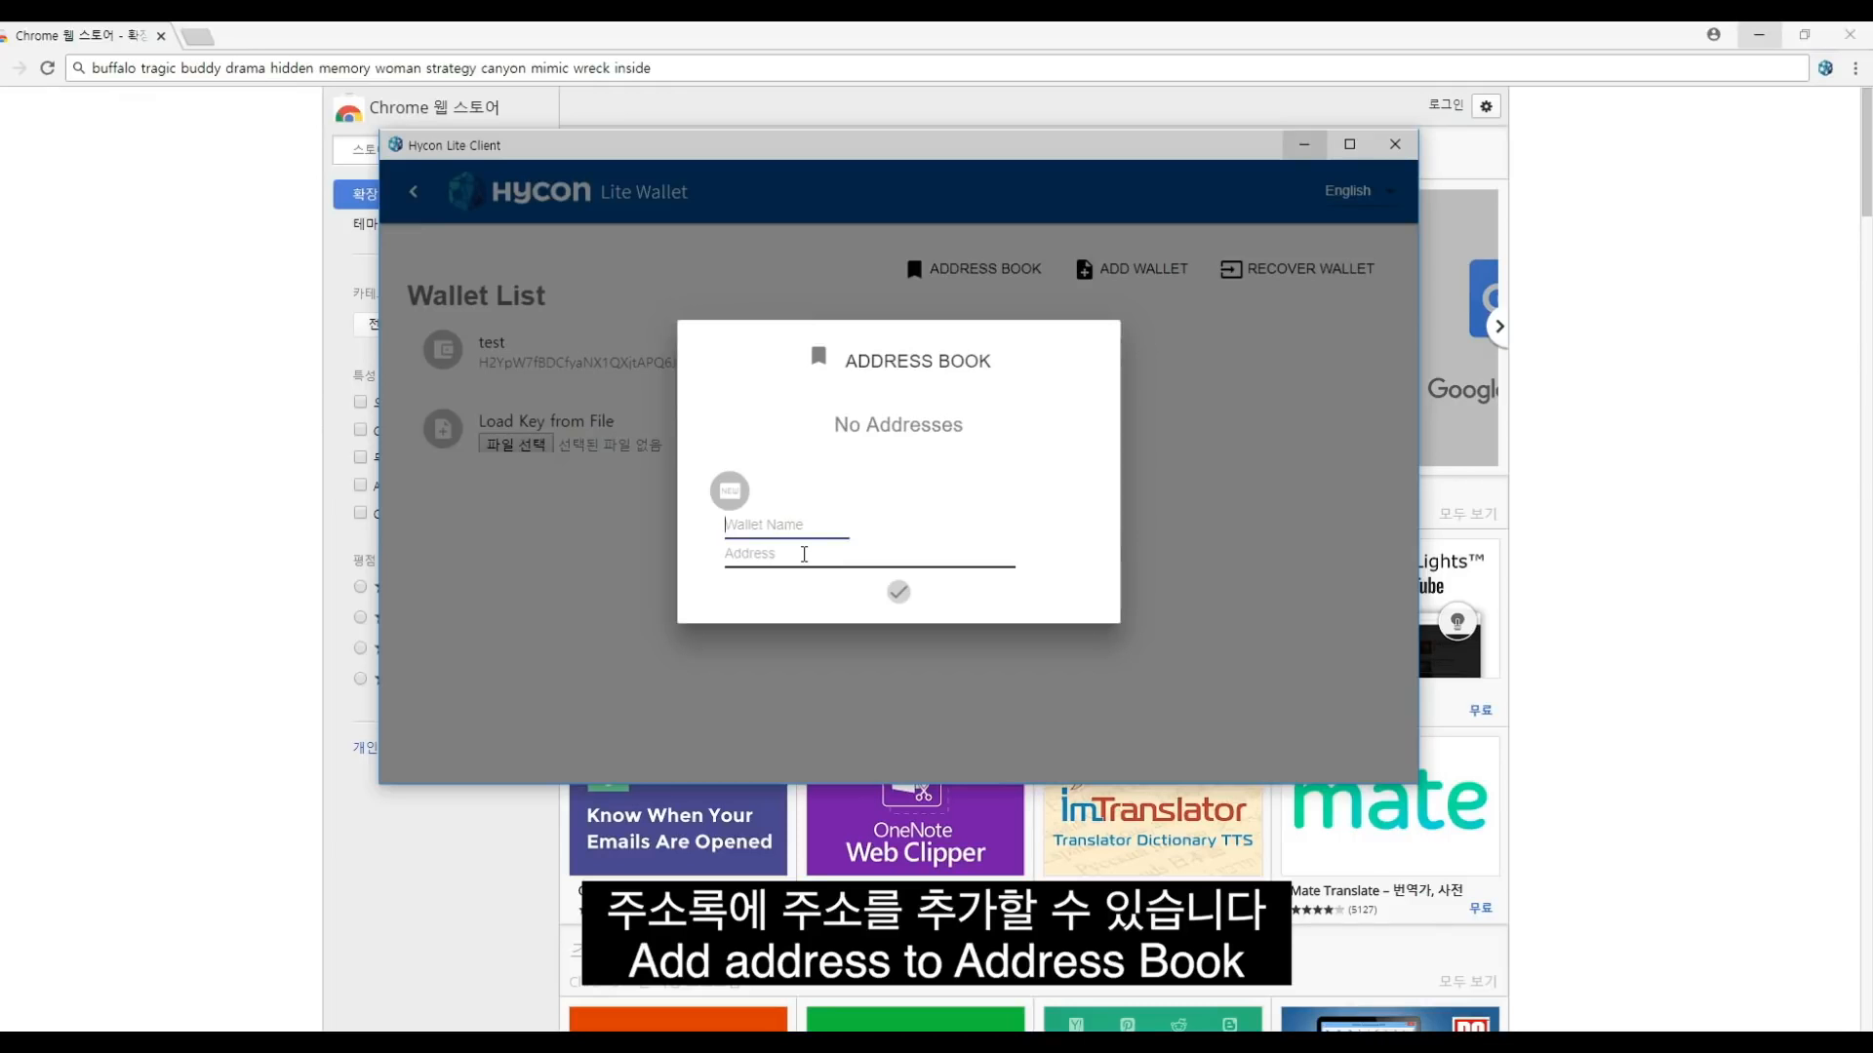
text(Hi)
key(ctrl+v)
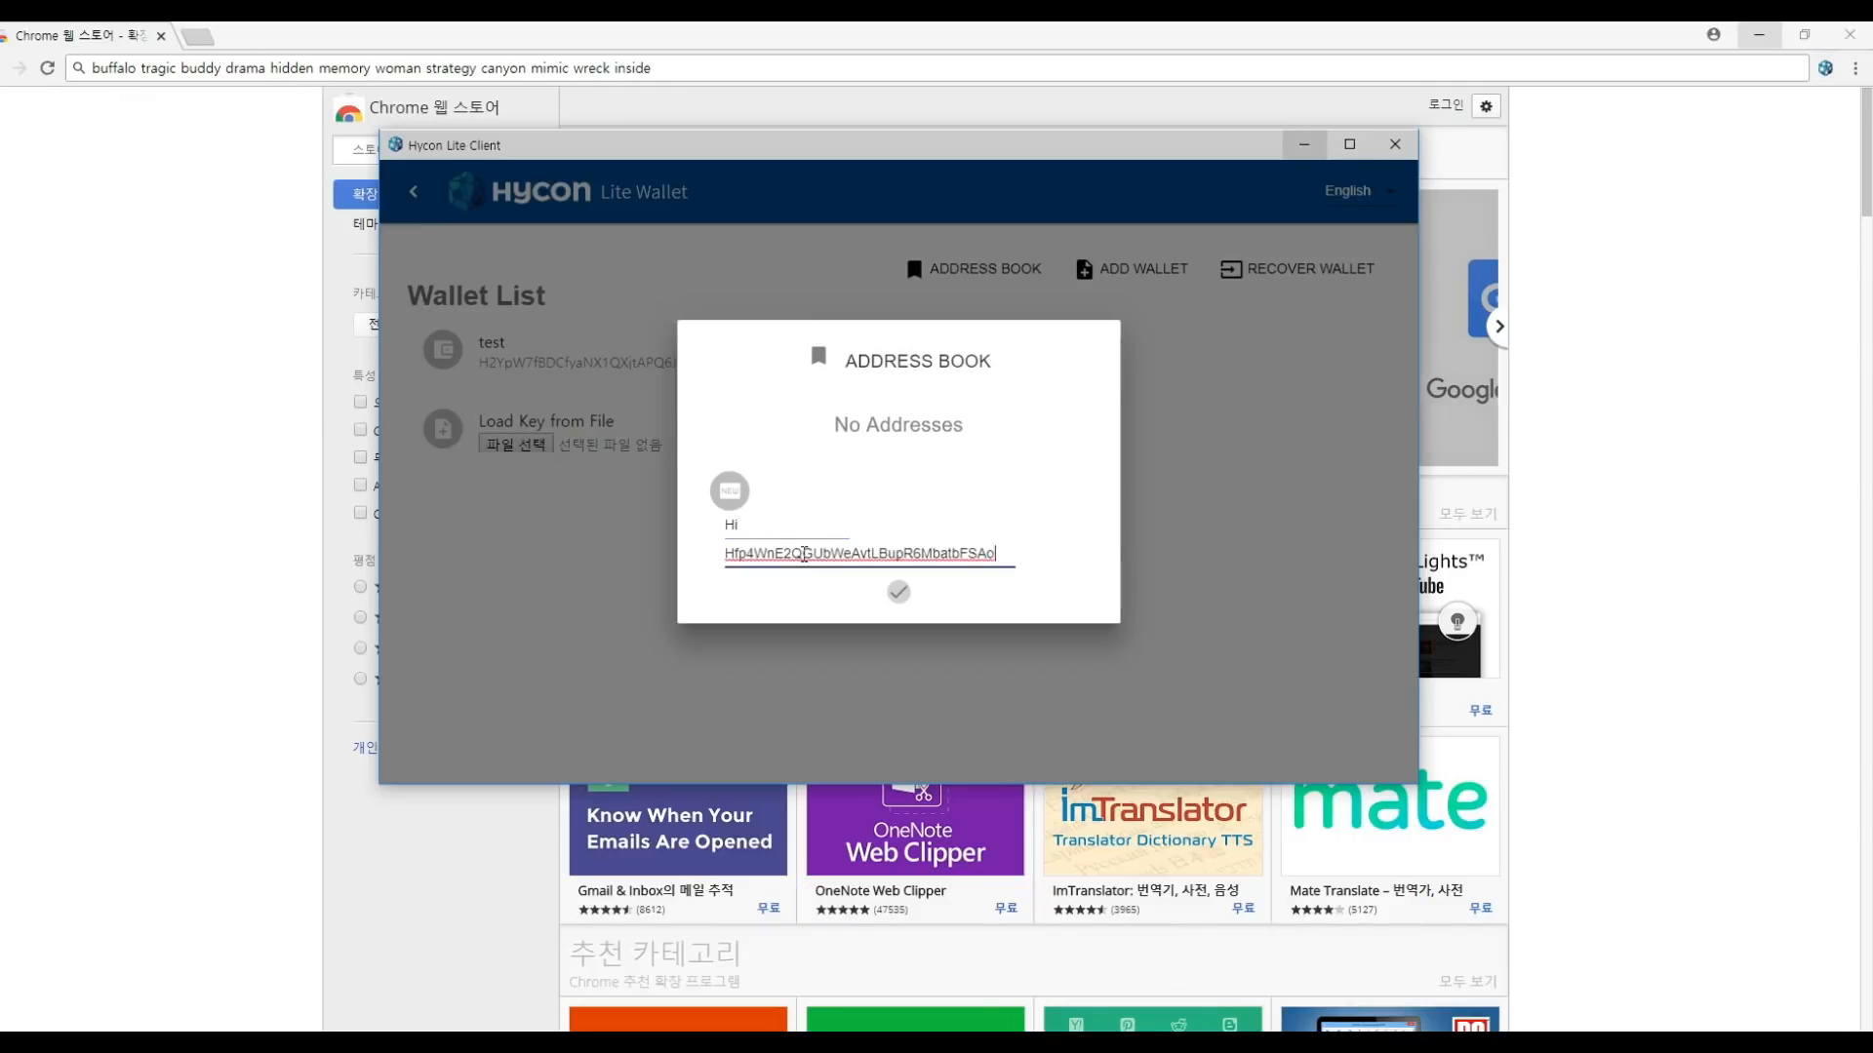
click(898, 591)
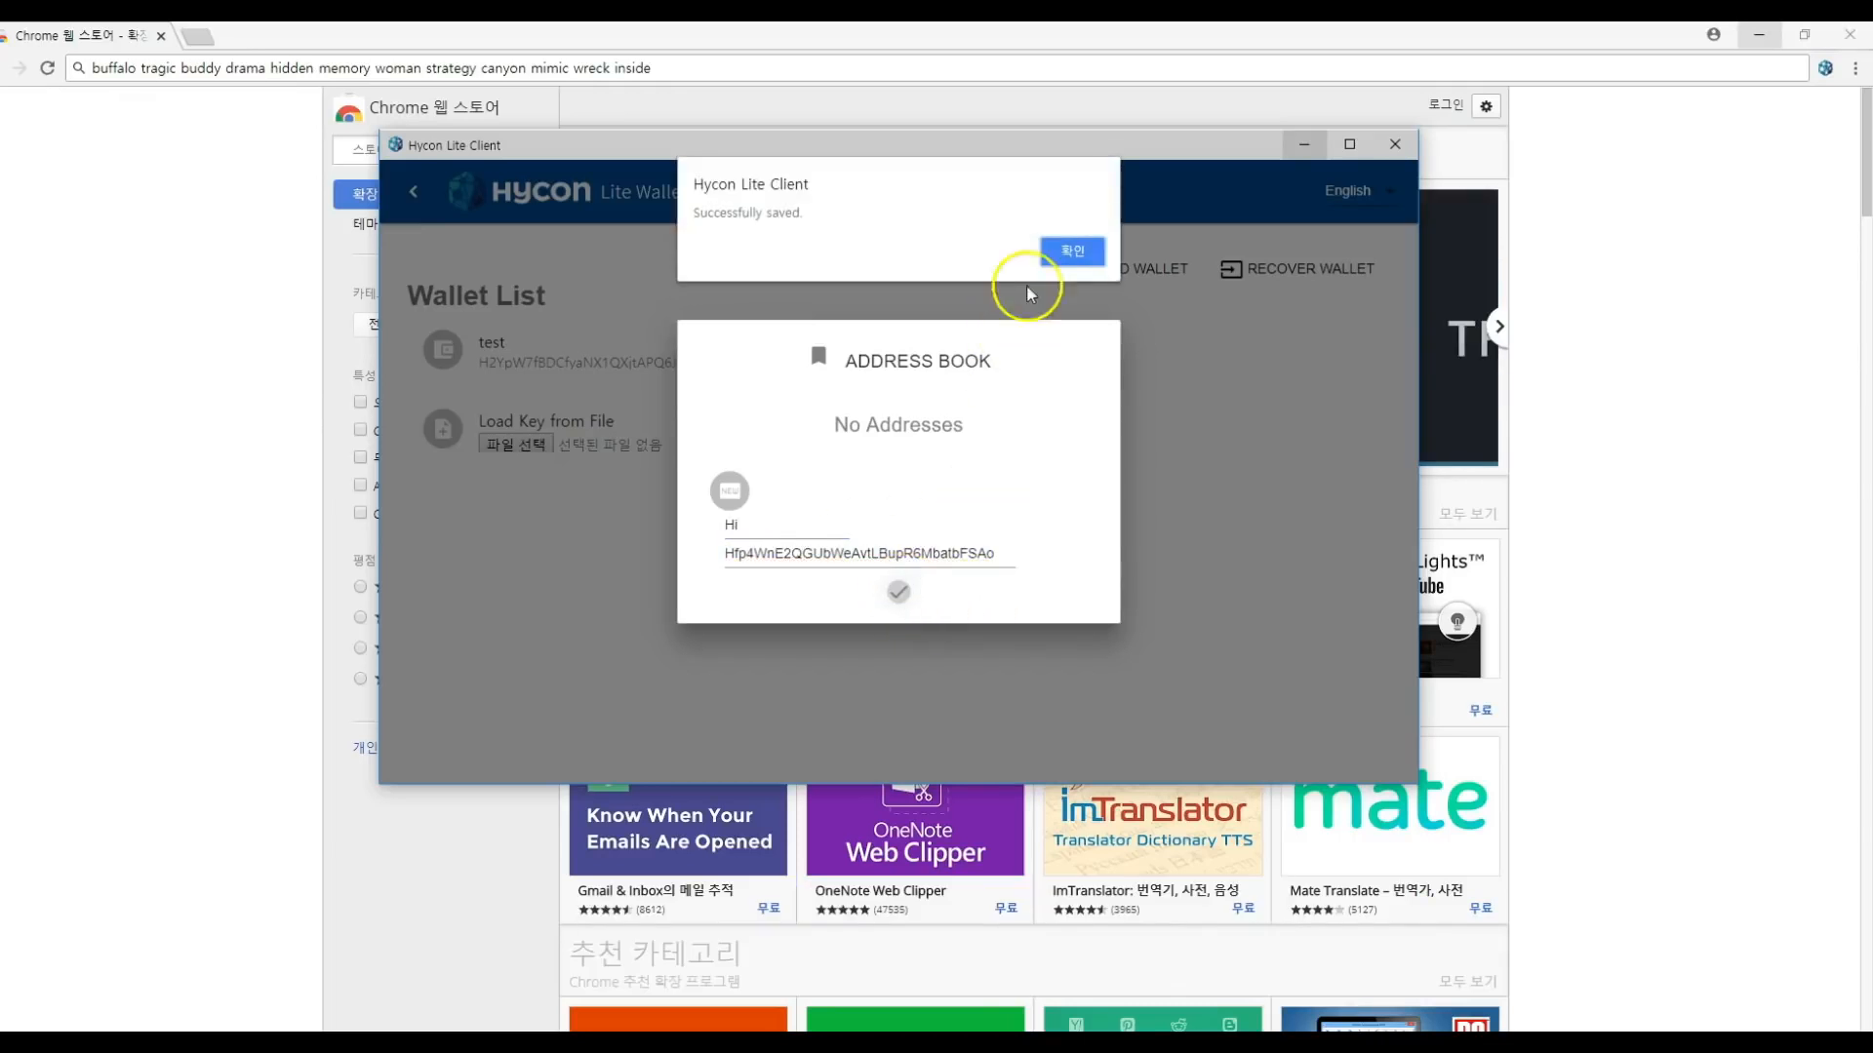
click(1073, 242)
click(1157, 663)
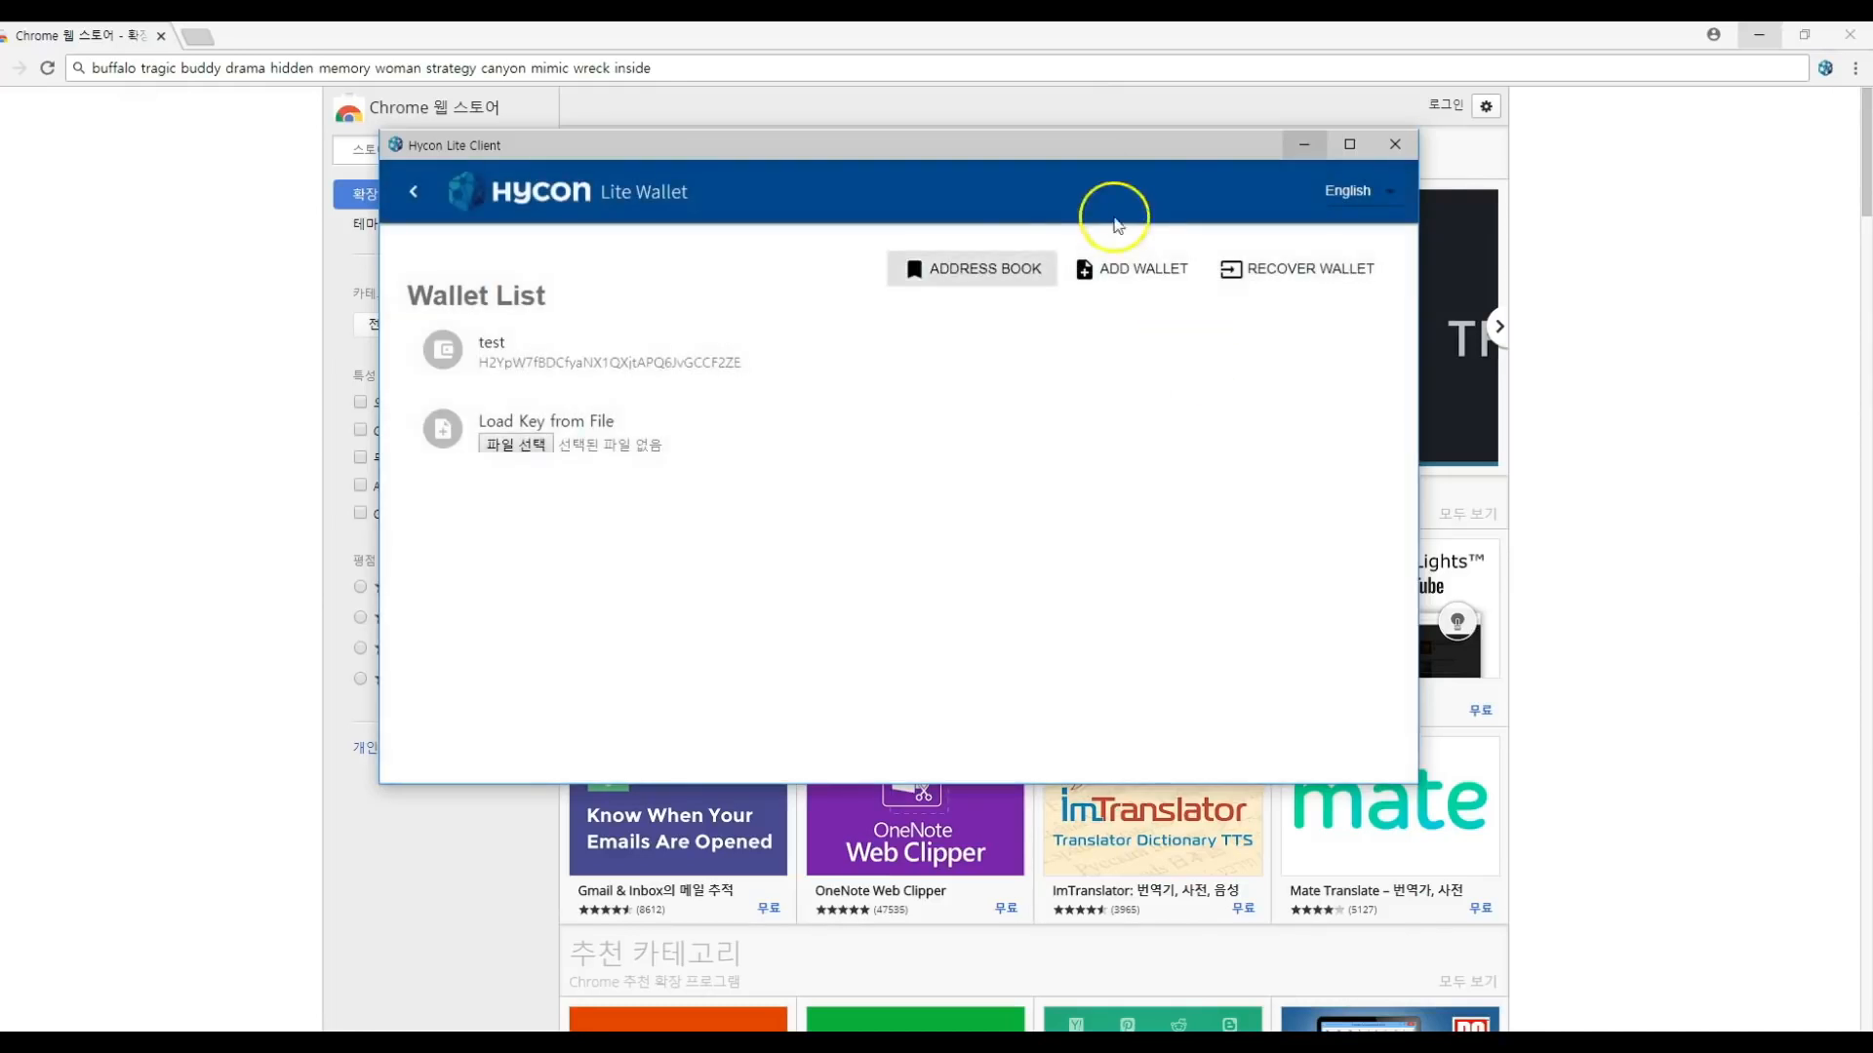
From the test wallet, start a HYCON transfer with the Hi contact as recipient
click(616, 363)
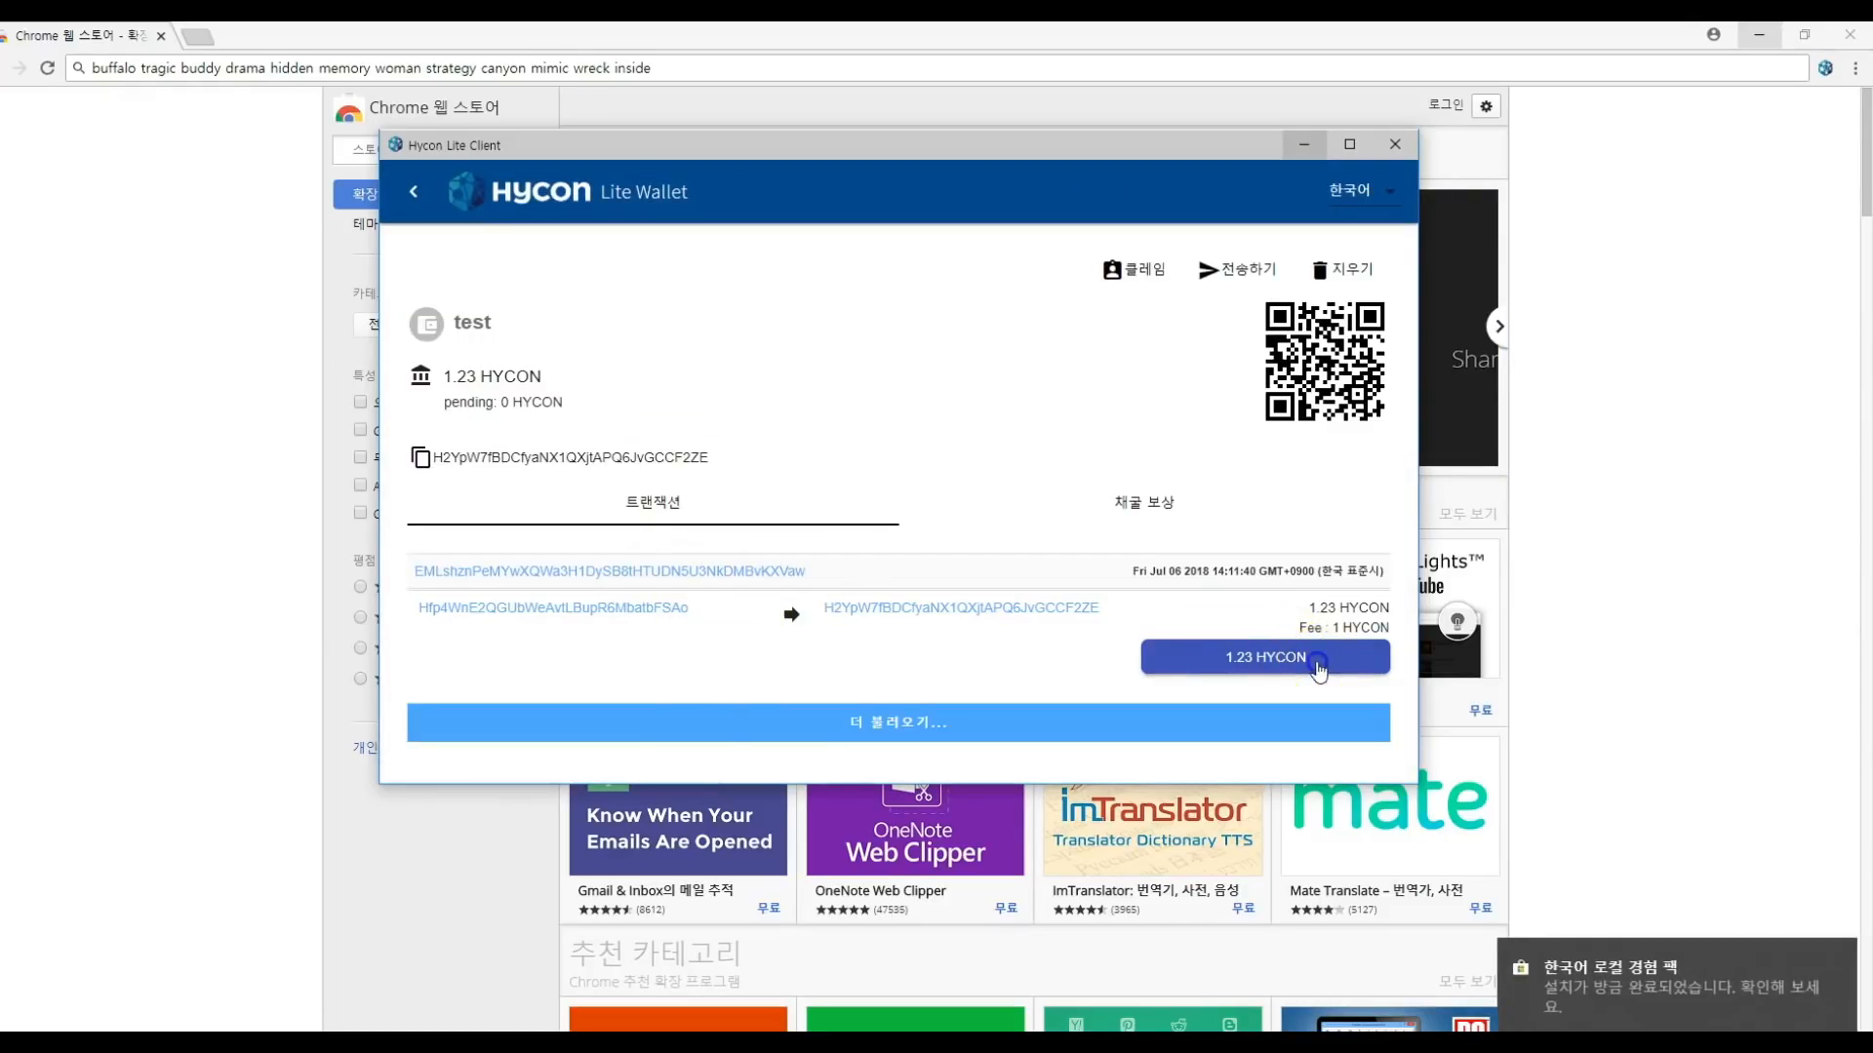
click(1234, 269)
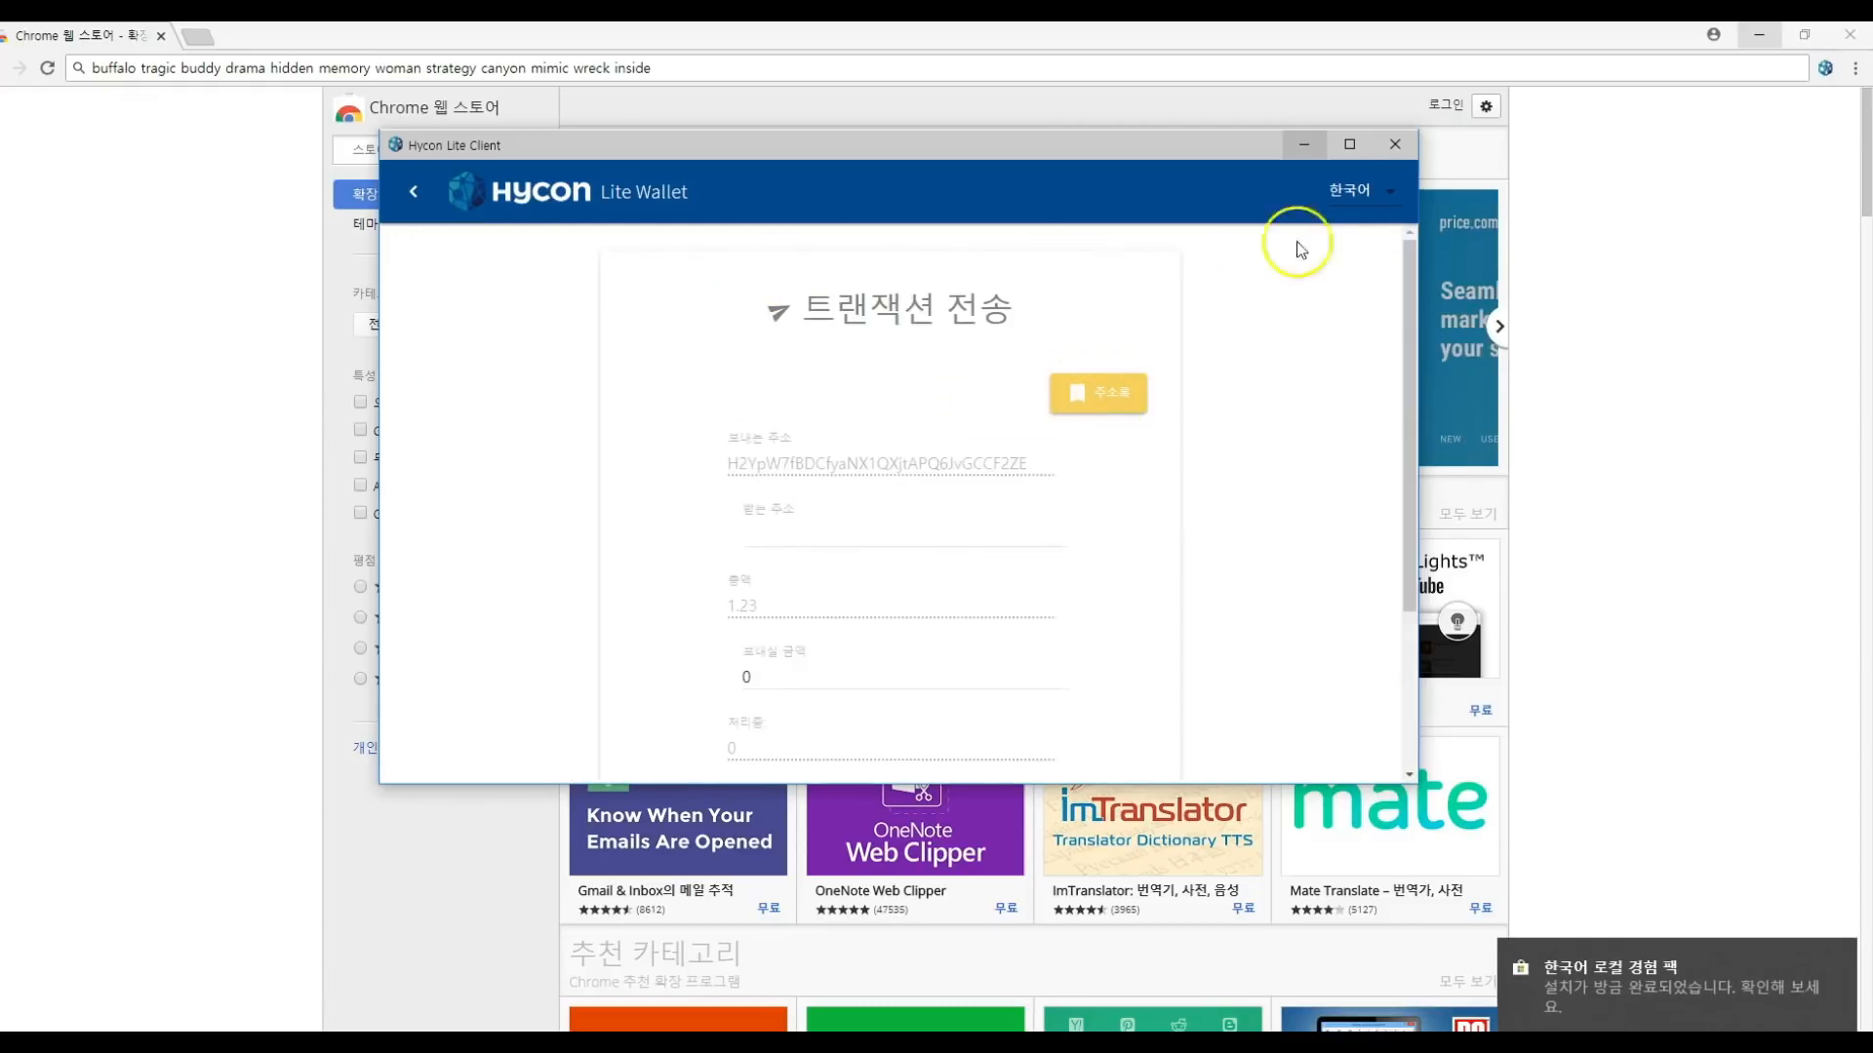
click(1112, 395)
click(970, 495)
Enter amount 1.1, fee 0.01 and the wallet password, then submit the transfer
click(797, 688)
text(1.)
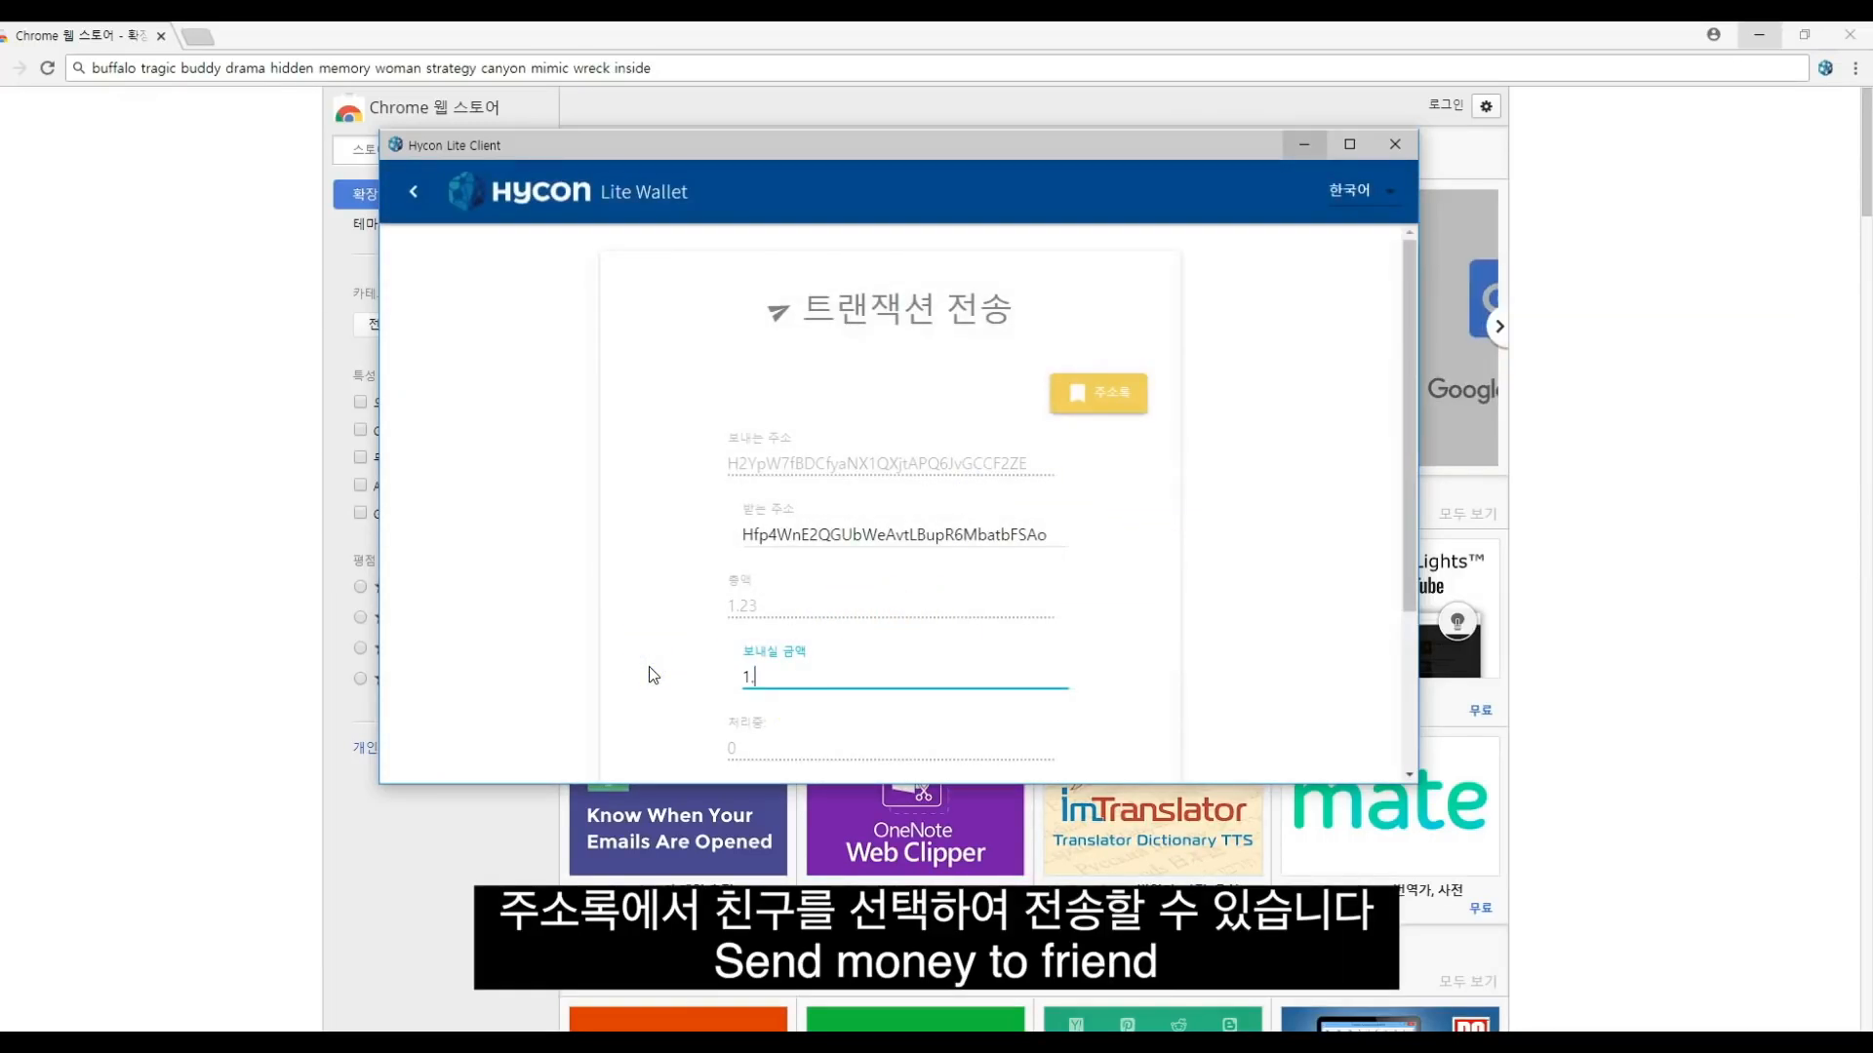
text(1)
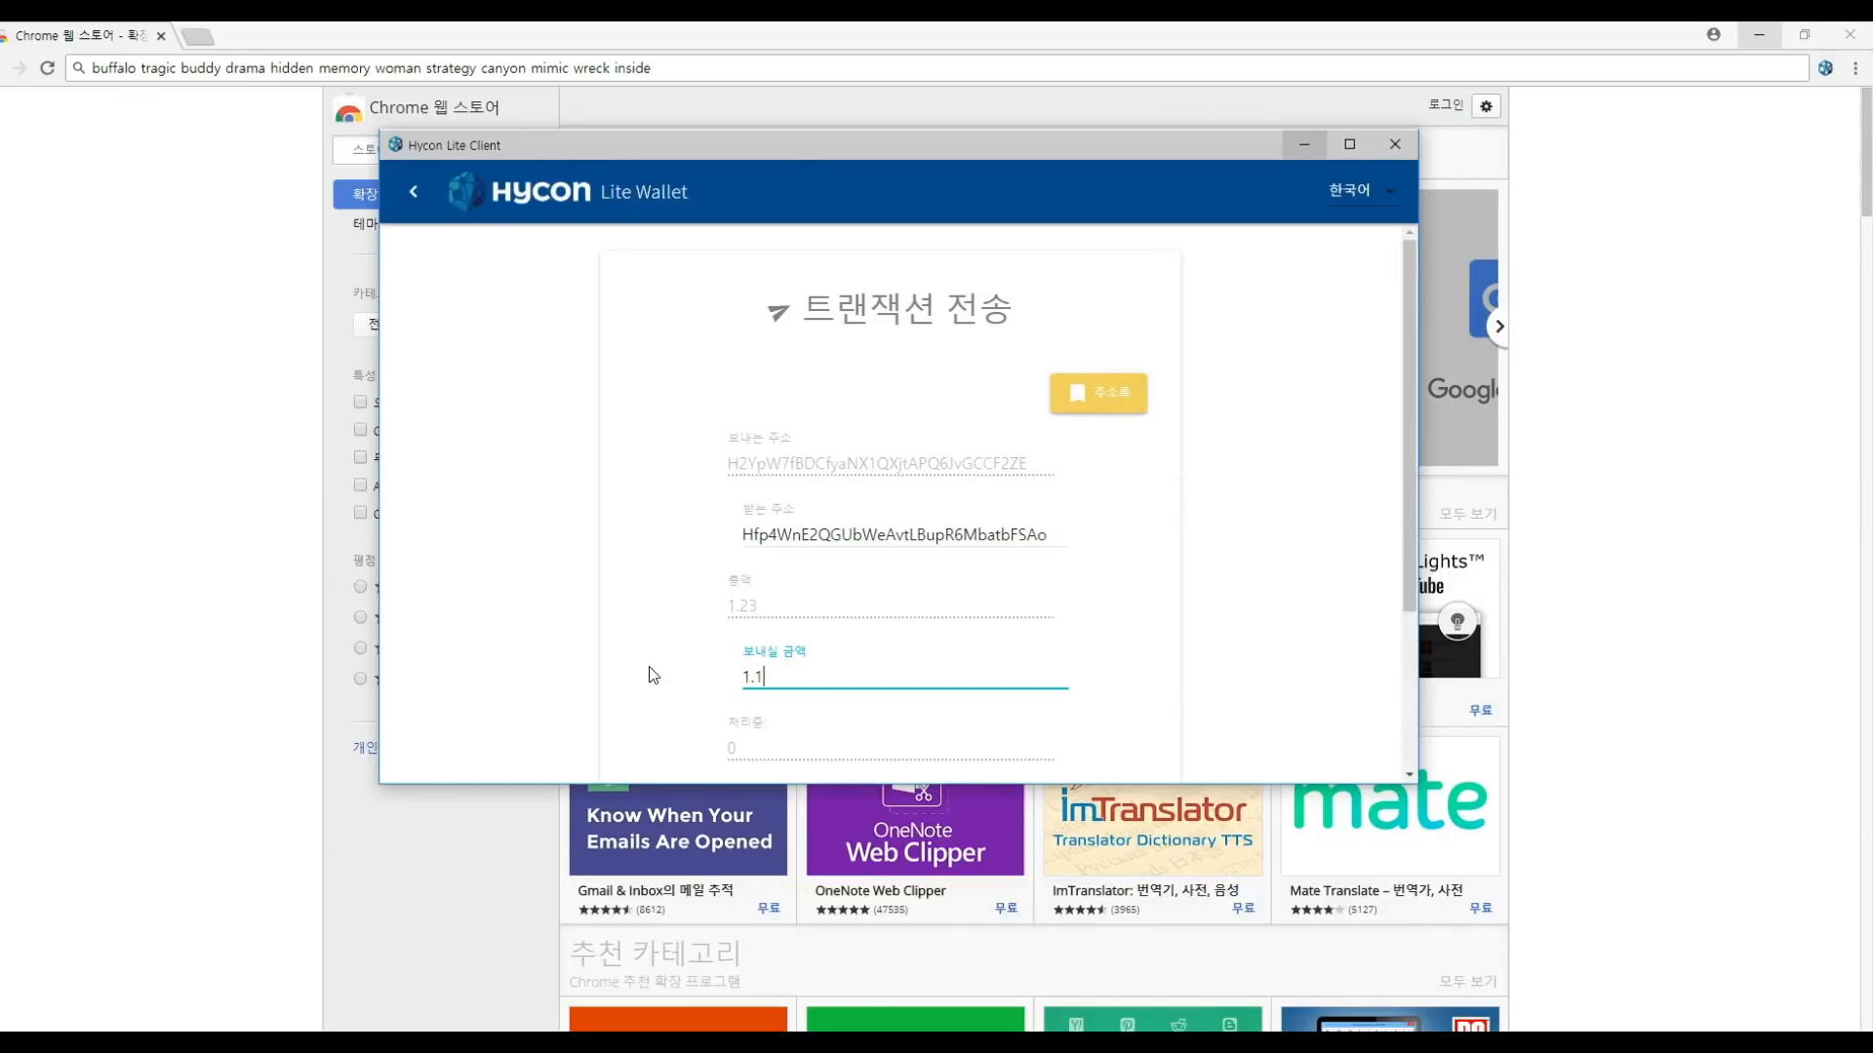
scroll(670, 657, down, 2)
click(745, 624)
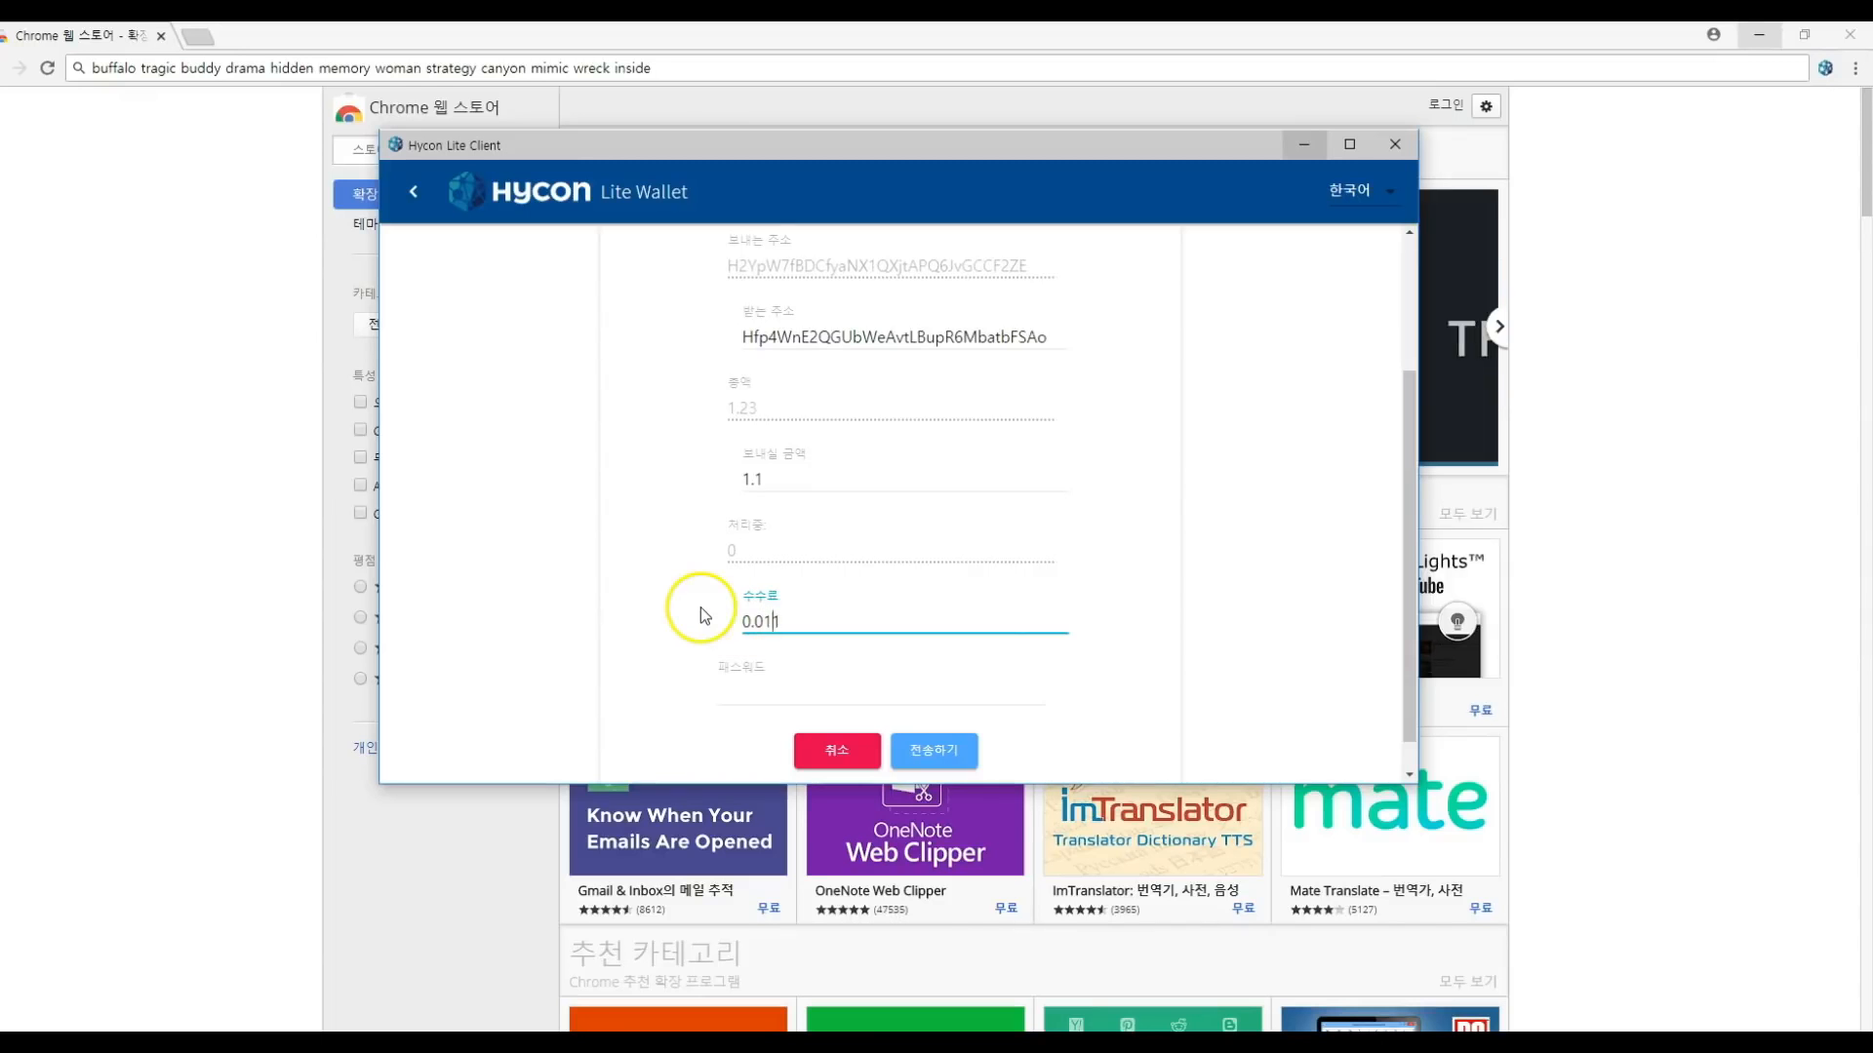
click(800, 689)
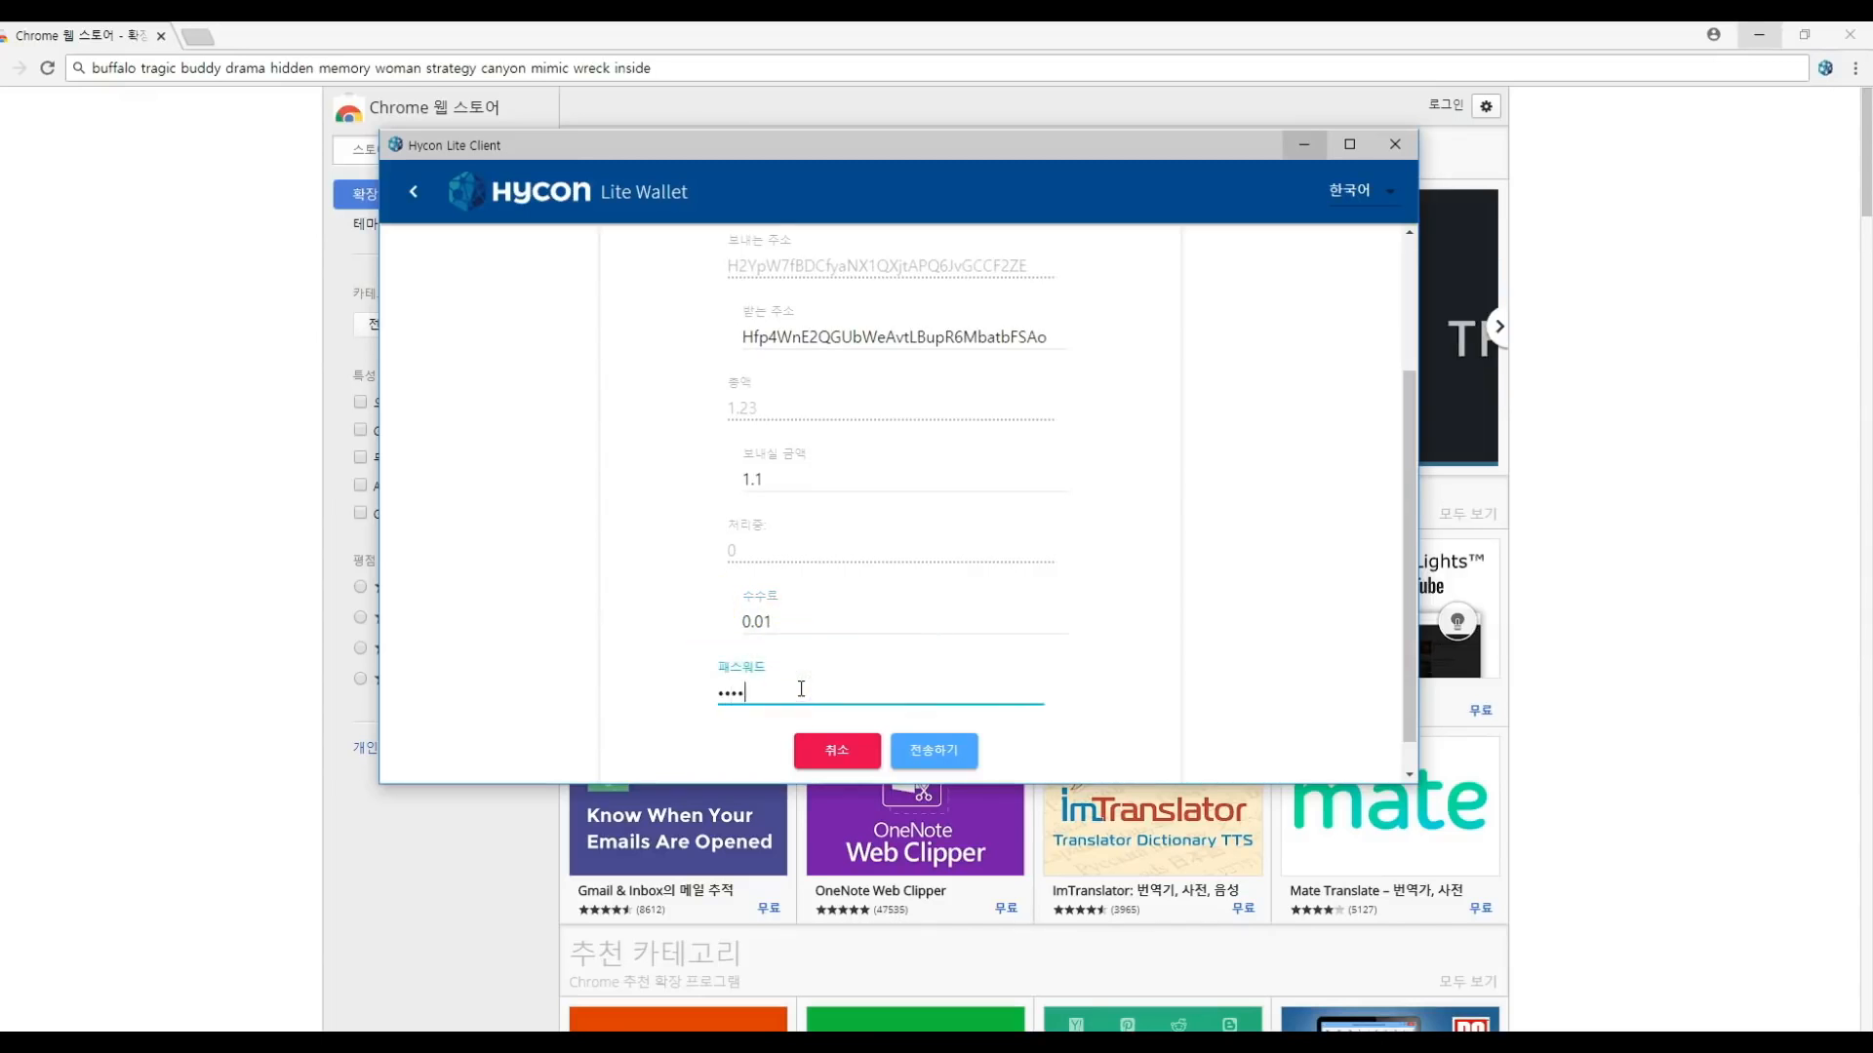
click(931, 751)
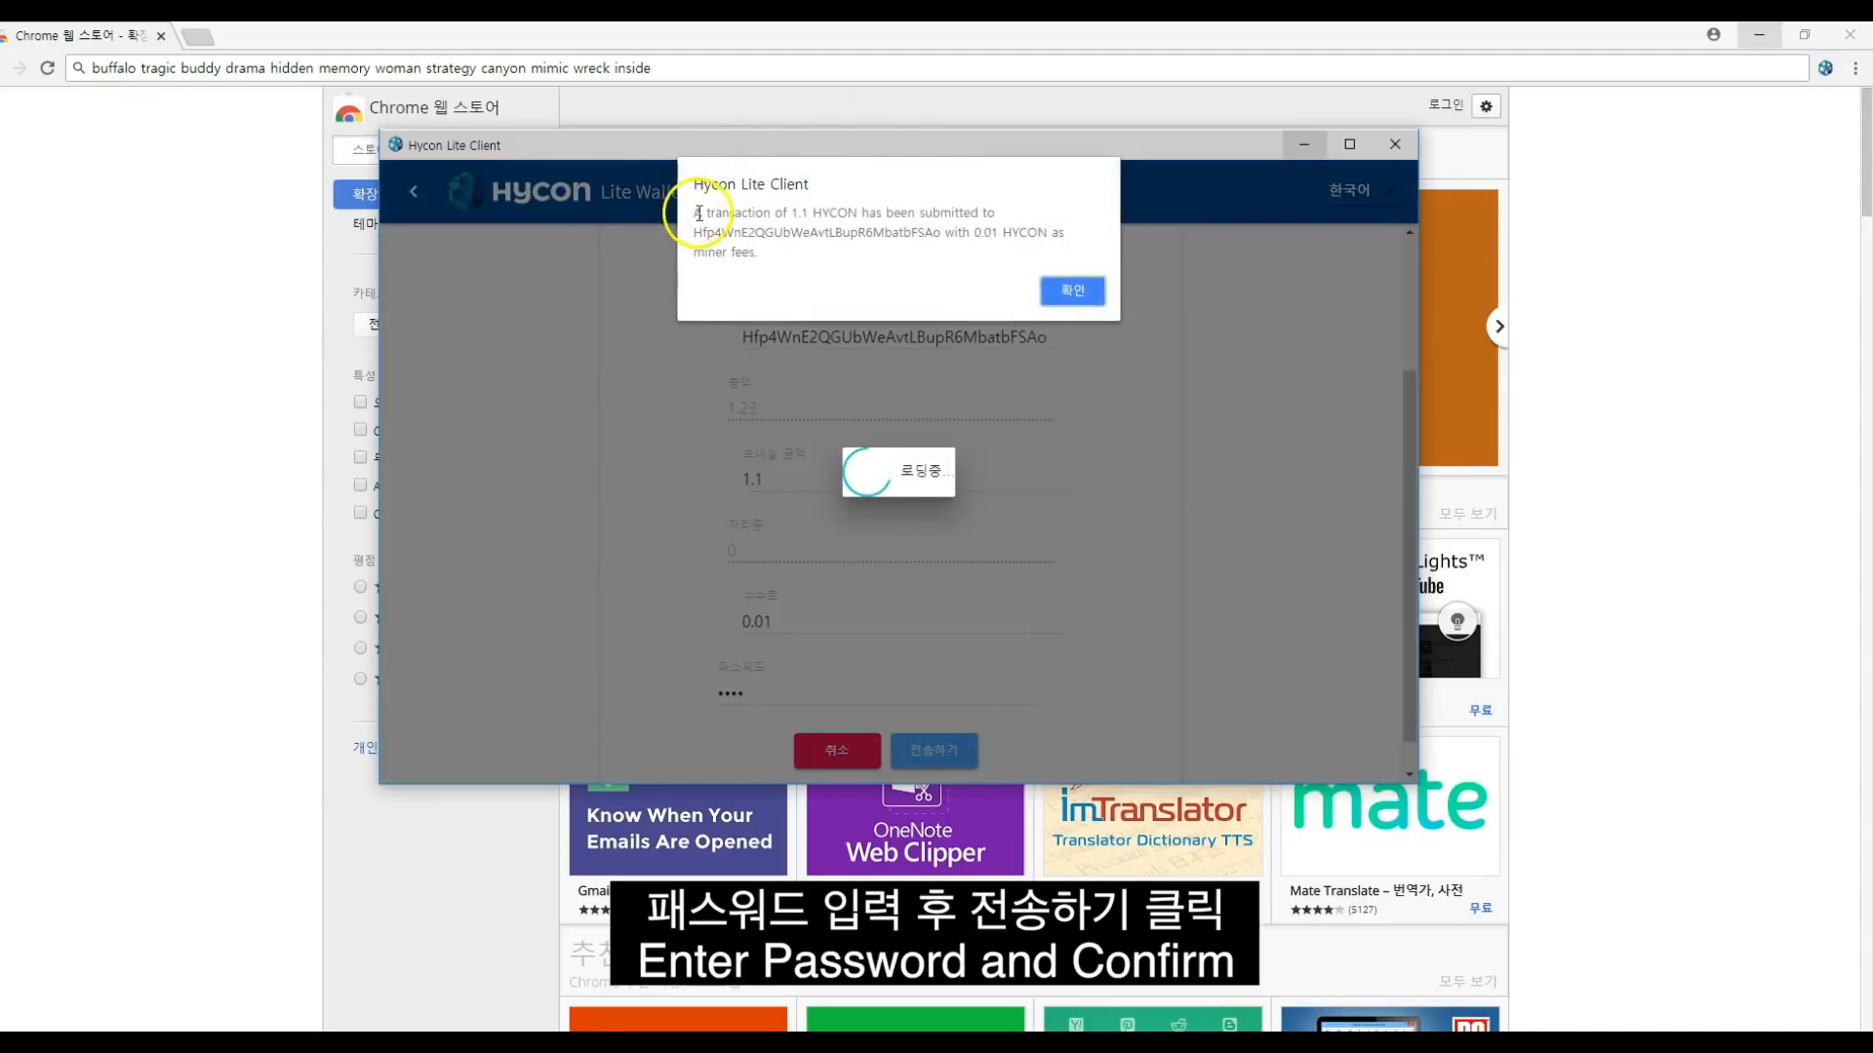
click(1077, 289)
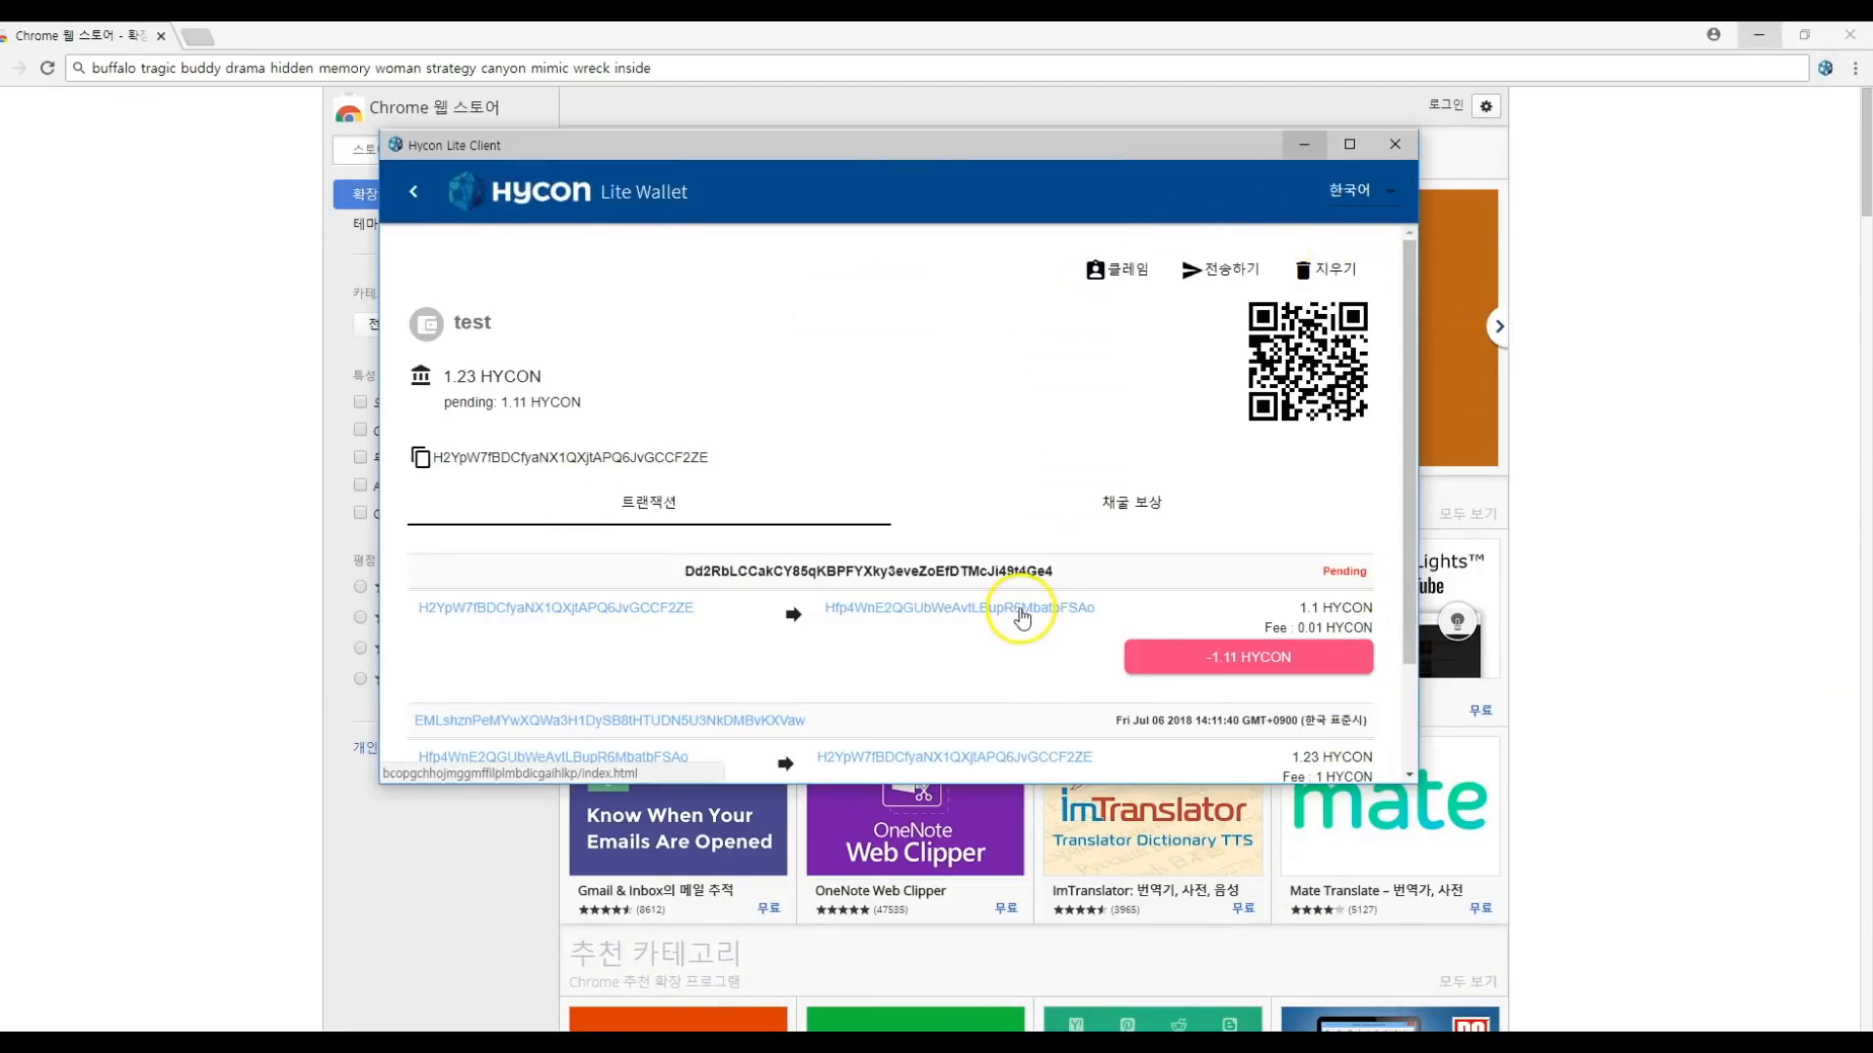
Check the pending 1.11 HYCON transaction line, then go back to the wallet list
triple_click(514, 401)
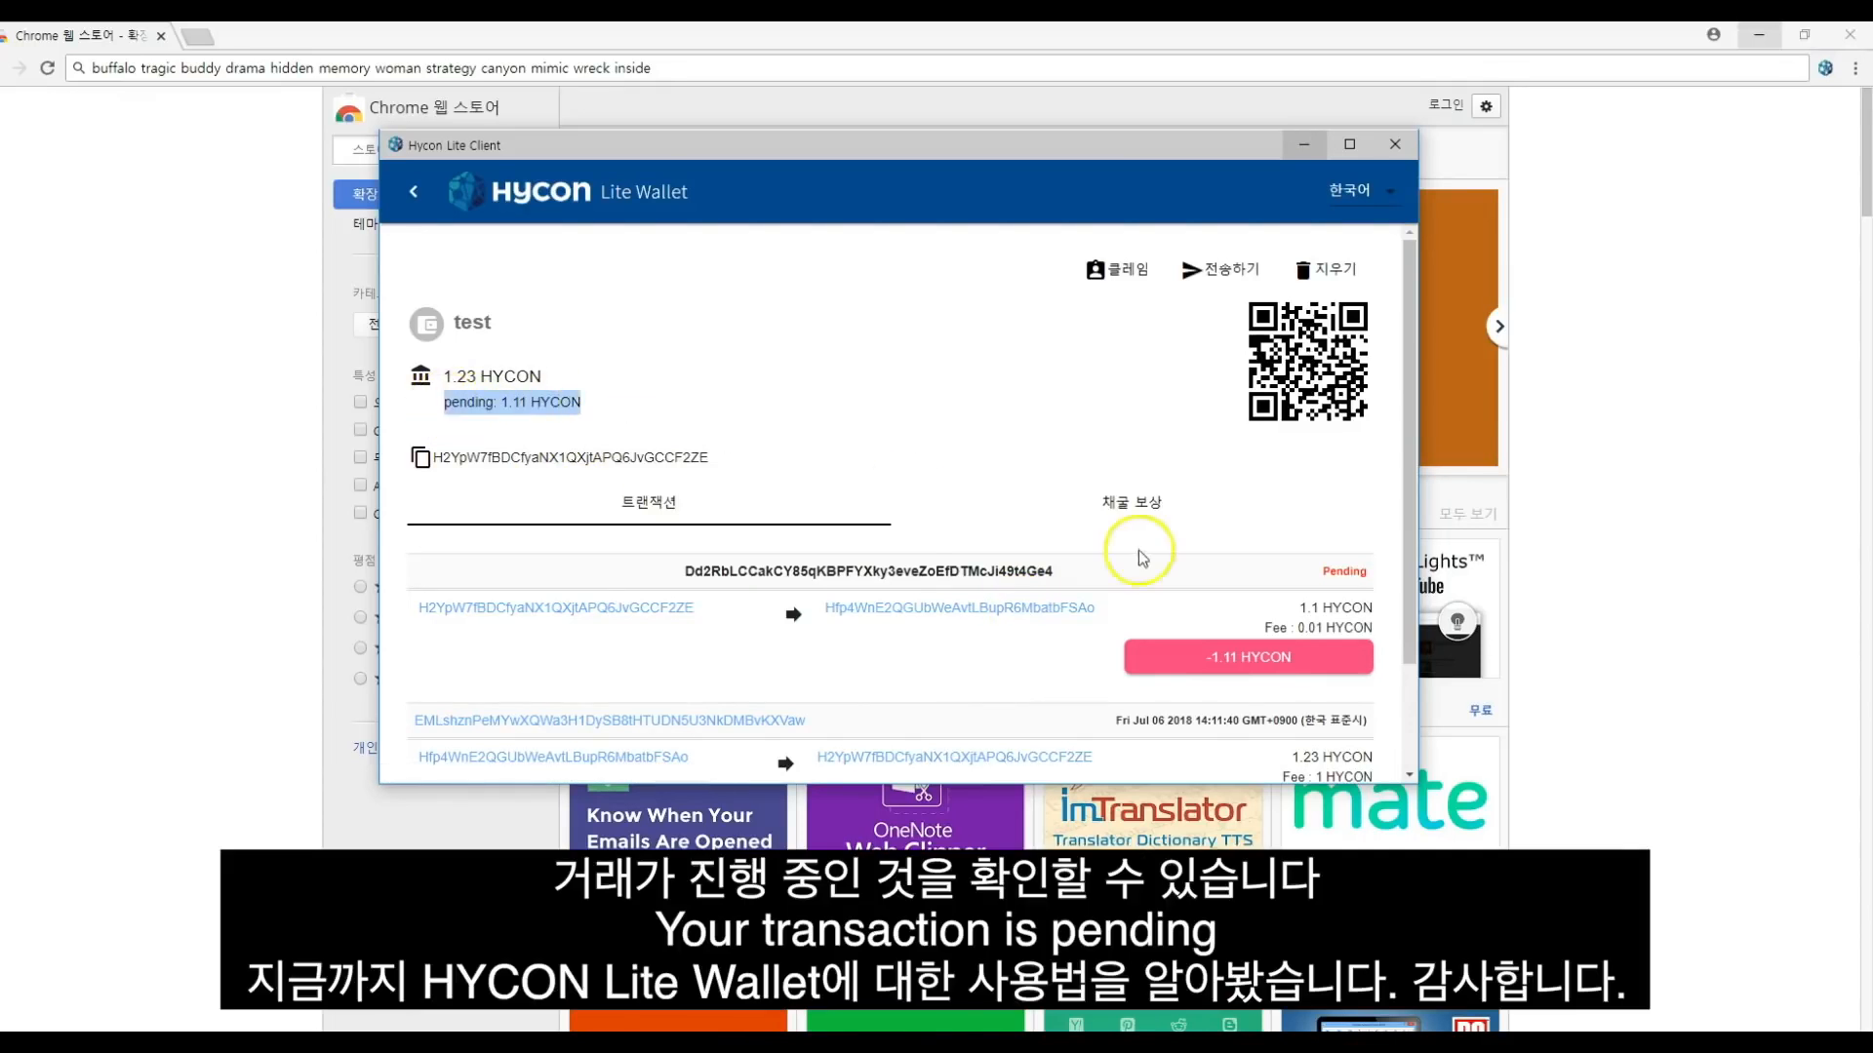
click(1326, 595)
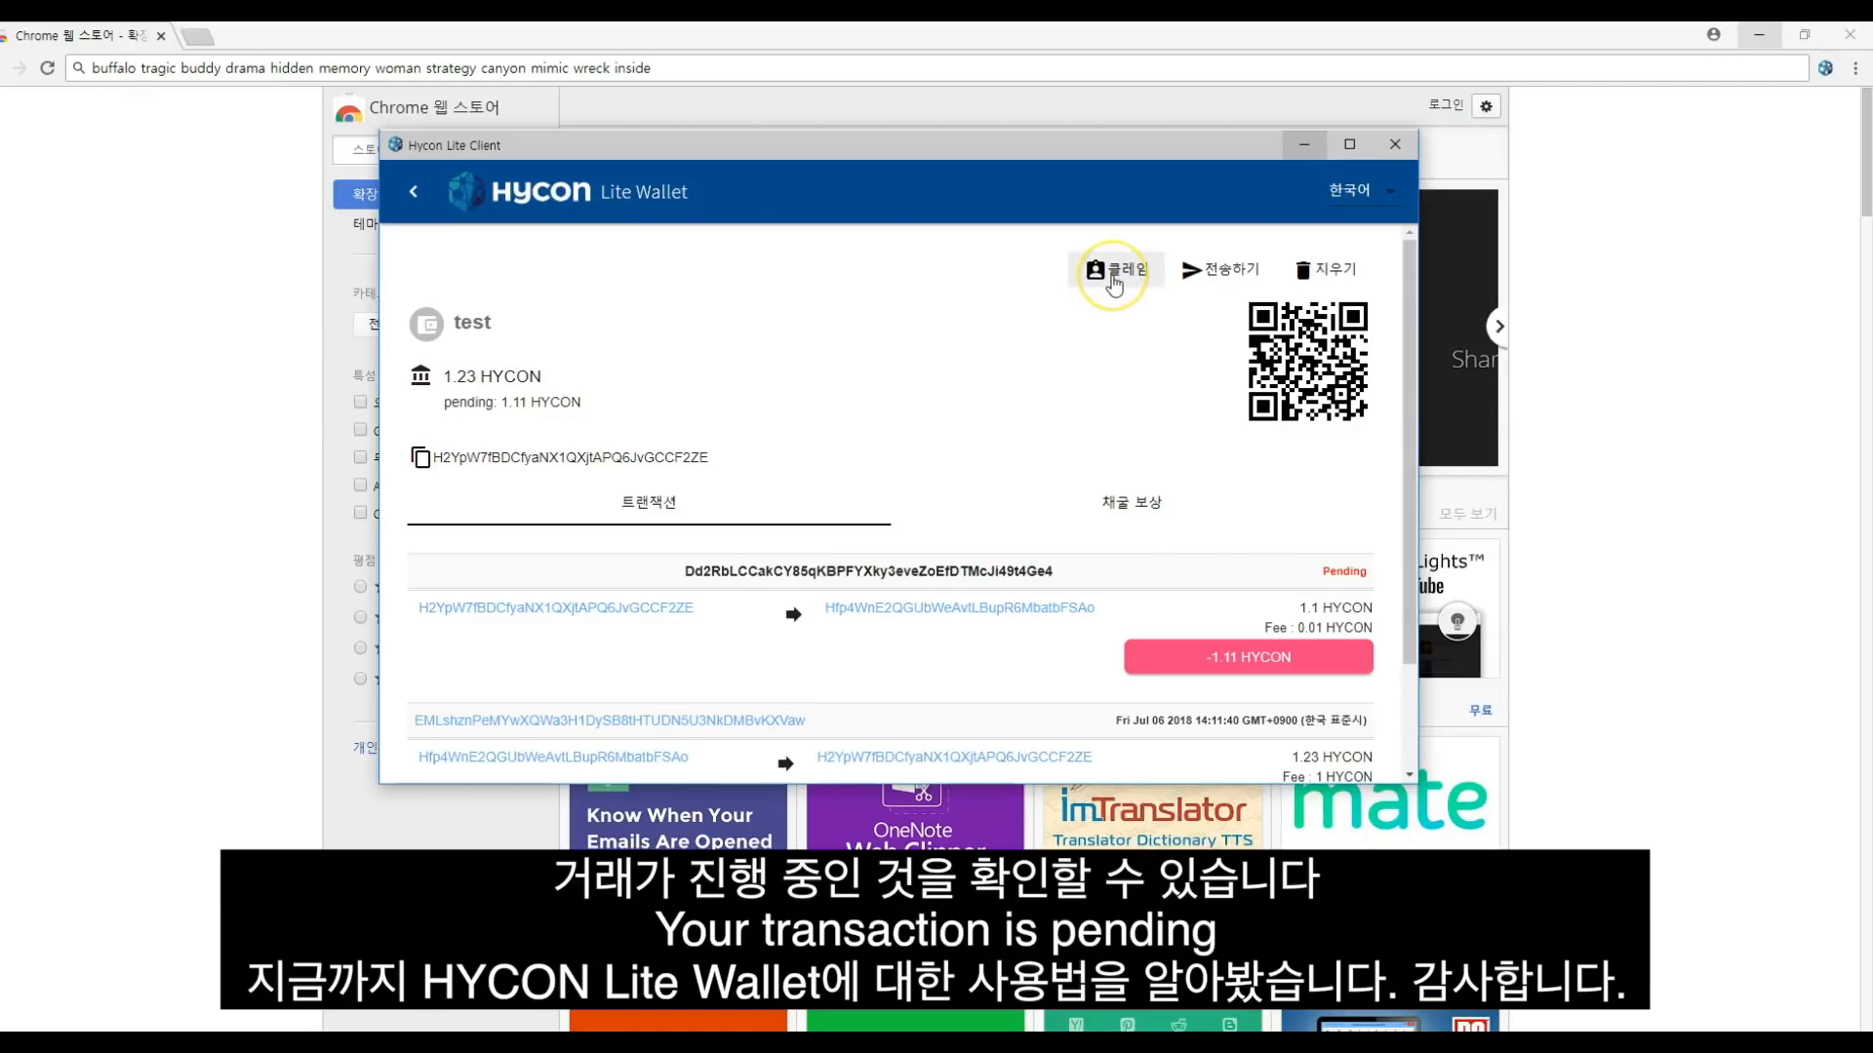
click(415, 193)
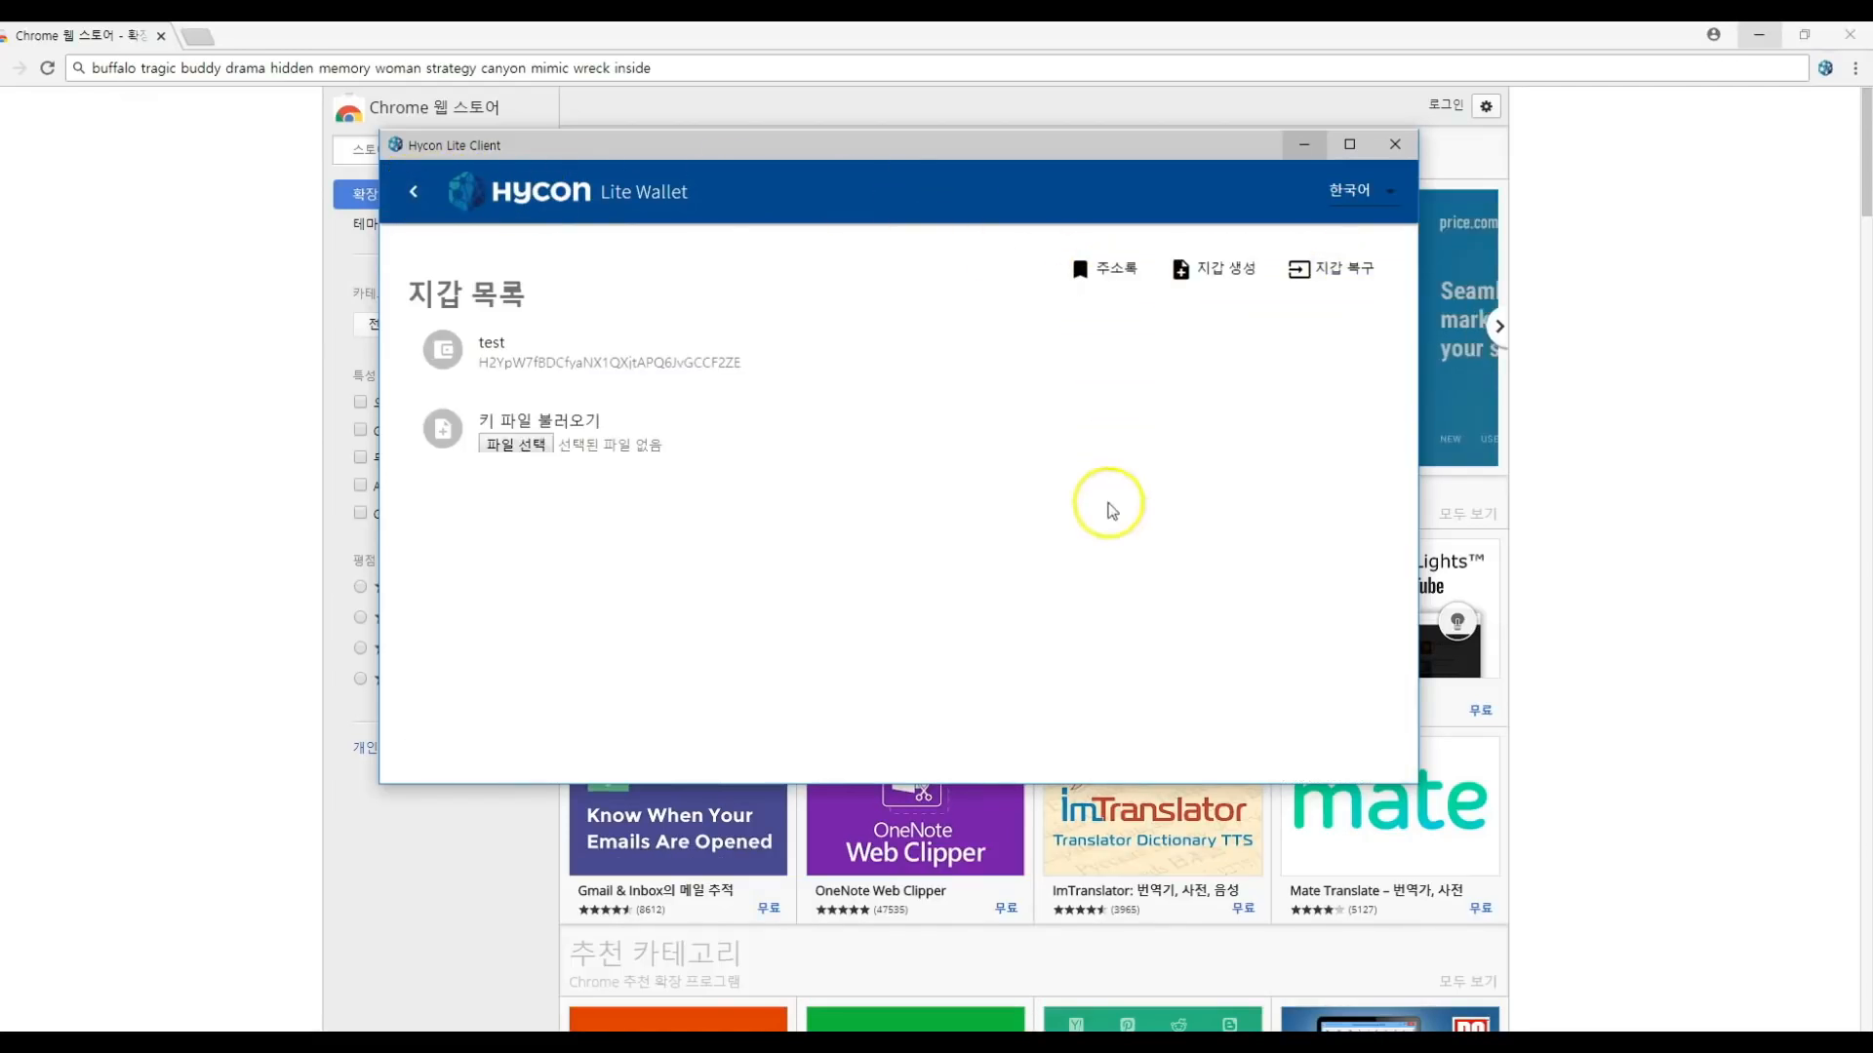